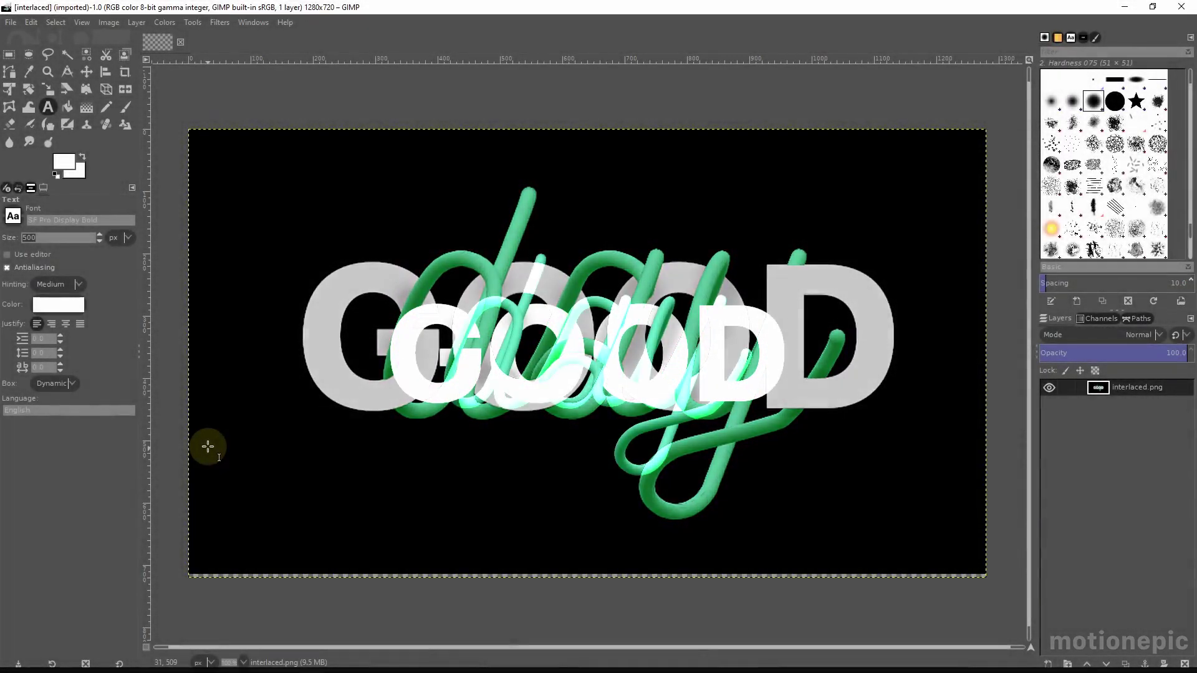
Step: Create a new 1280 × 720 px image
click(10, 23)
click(21, 36)
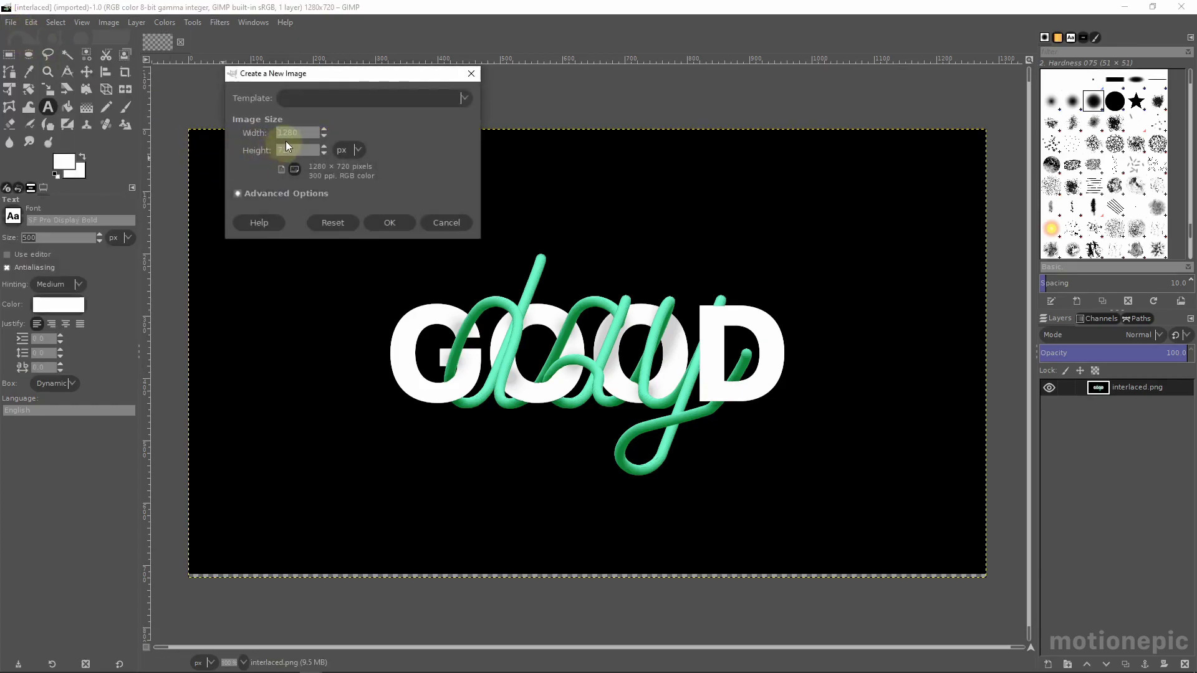
click(388, 223)
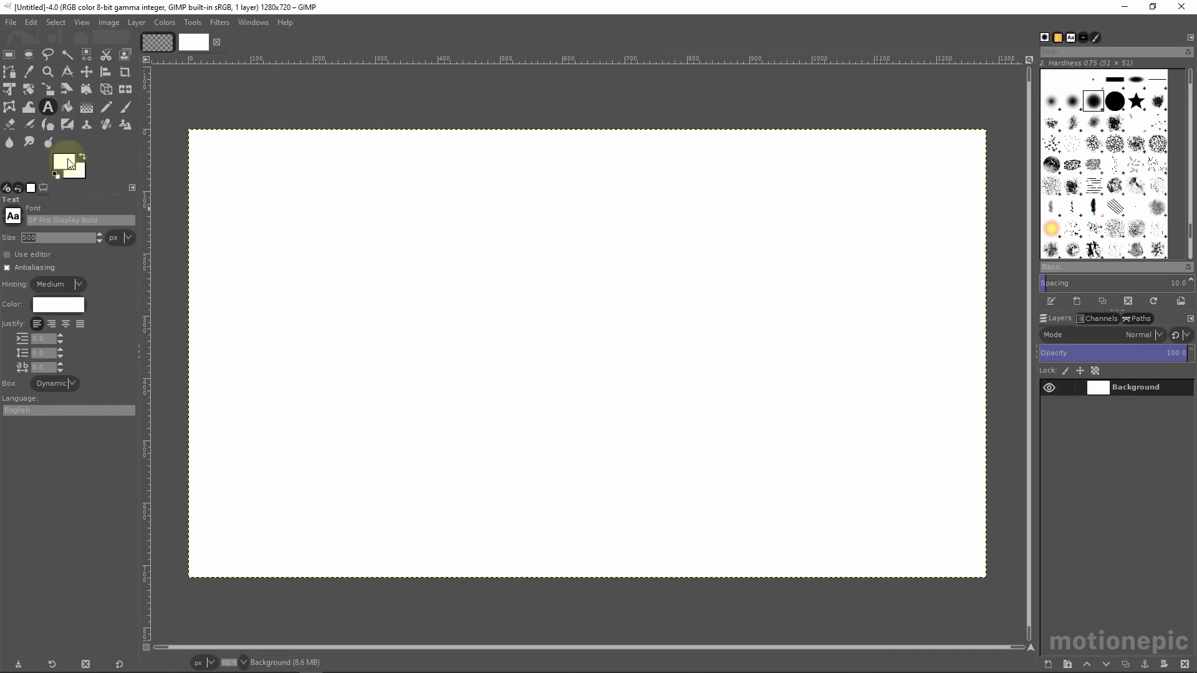
Step: Reset the colours to black foreground and white background, and fill the background layer with black
key(x)
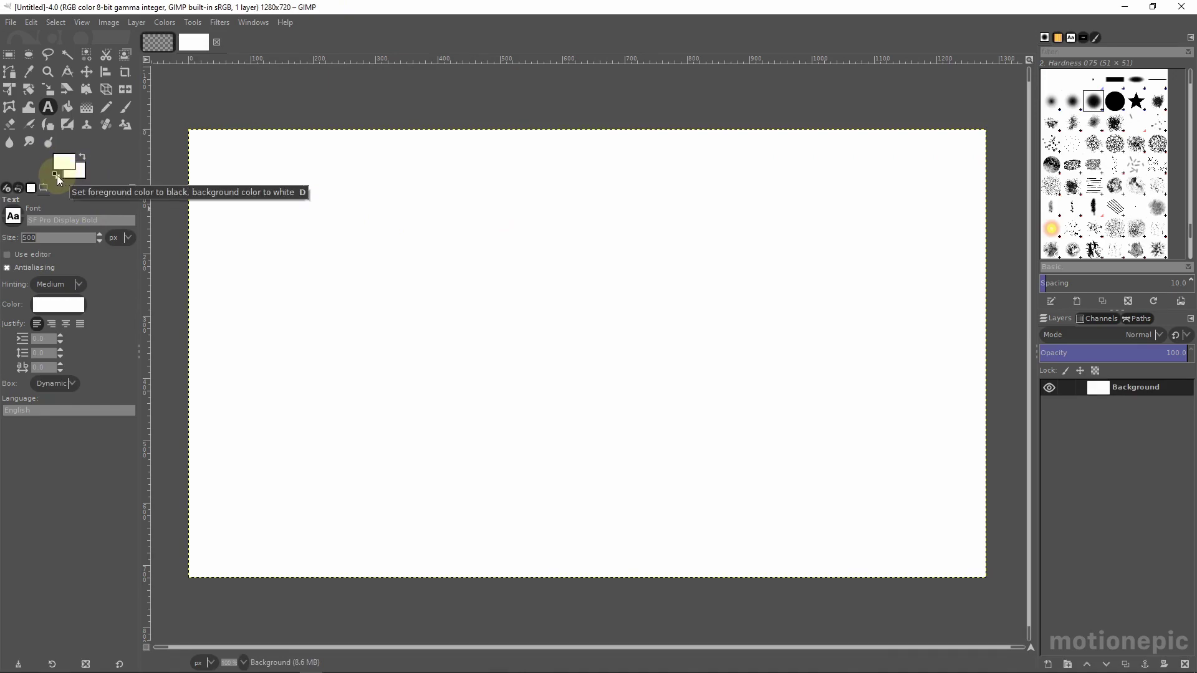
click(56, 176)
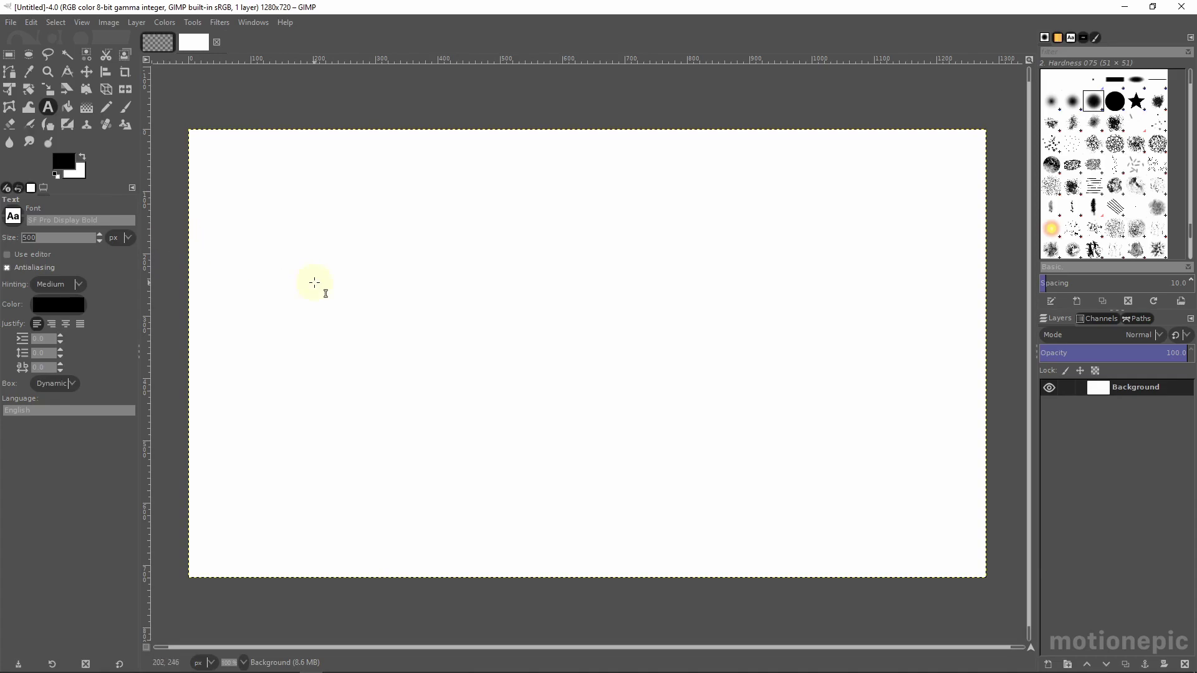
key(ctrl)
key(ctrl+comma)
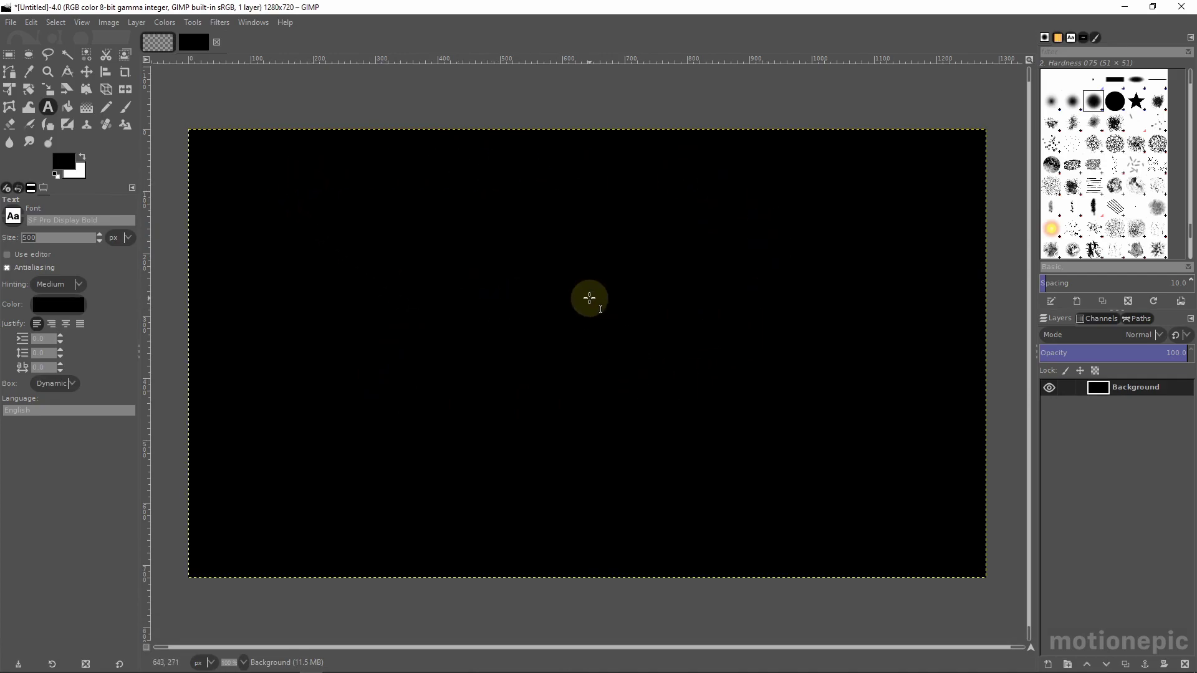
Step: Try filling the layer with the white background colour, and undo that fill
key(ctrl)
key(ctrl+period)
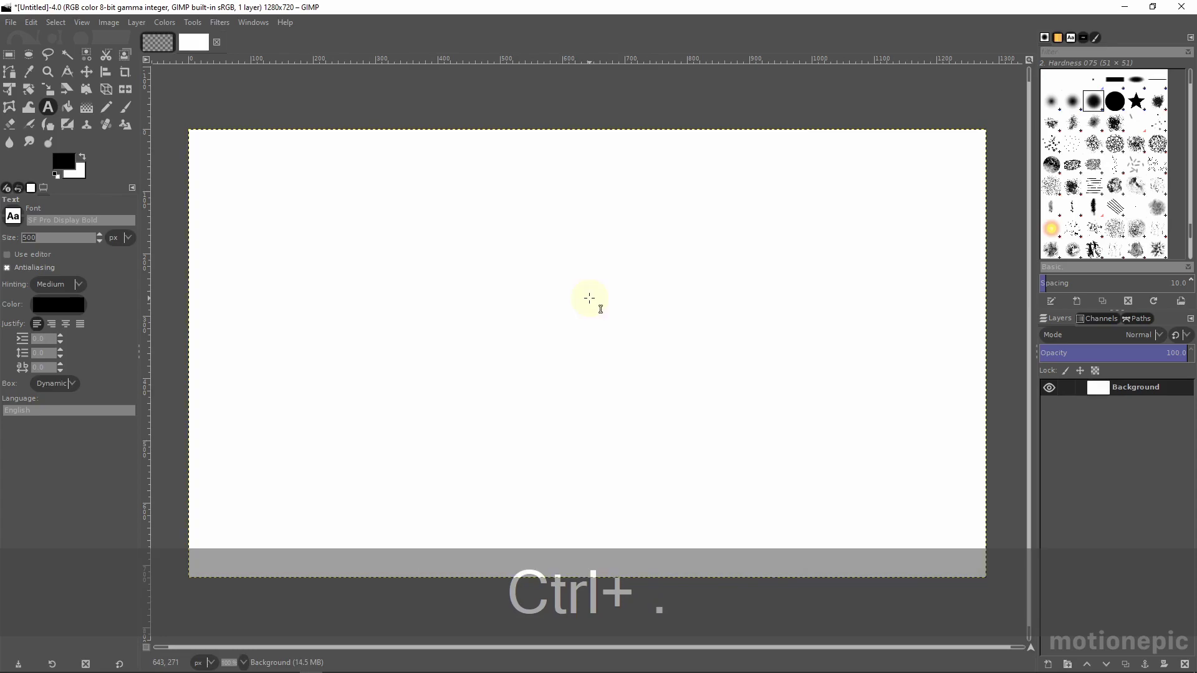
key(ctrl+z)
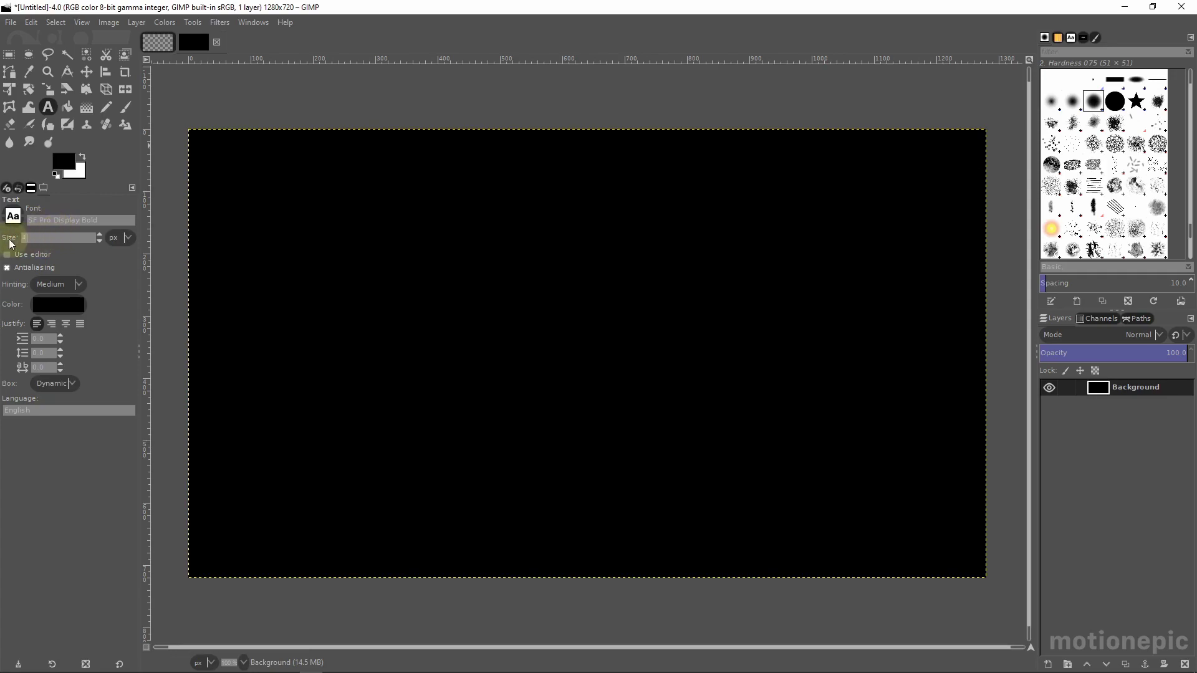
Step: Add the text "GOOD" in white SF Pro Display Bold at 400 px and centre it on the canvas
click(57, 309)
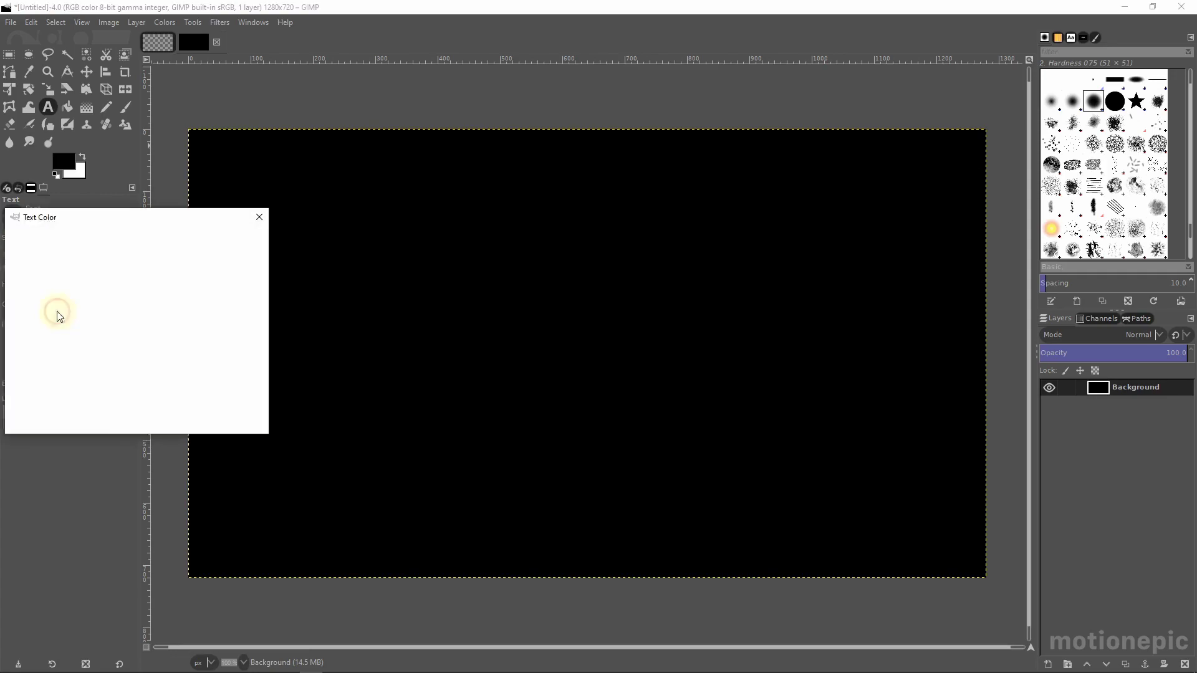
click(177, 417)
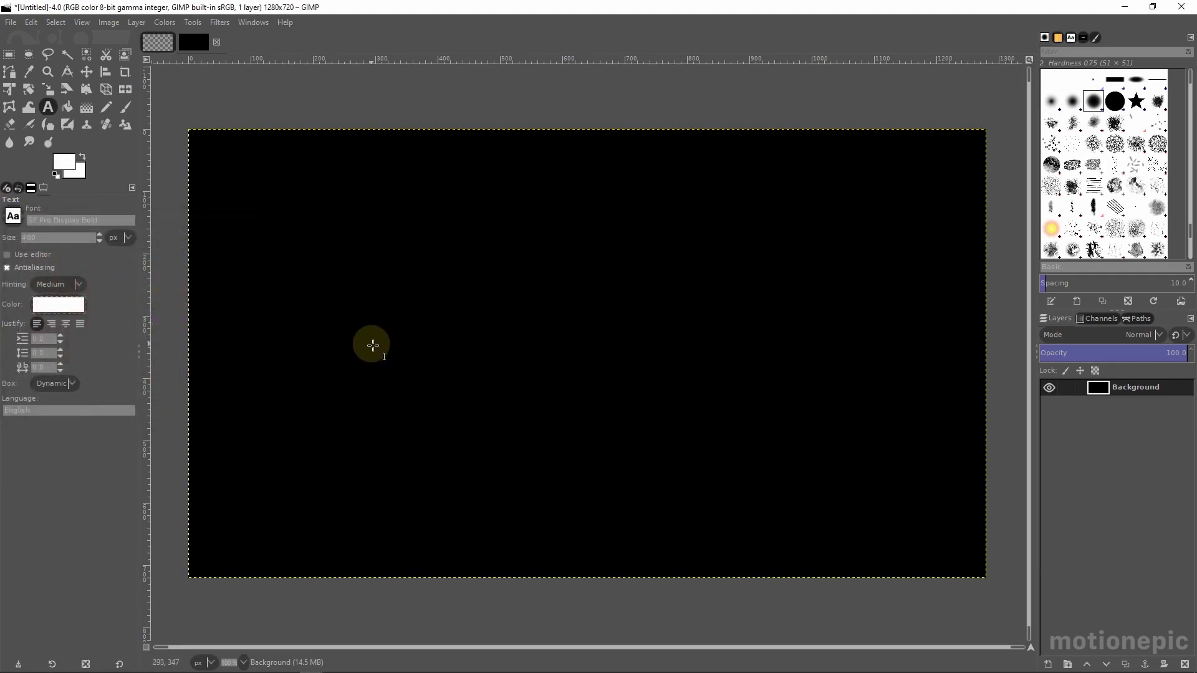
click(374, 345)
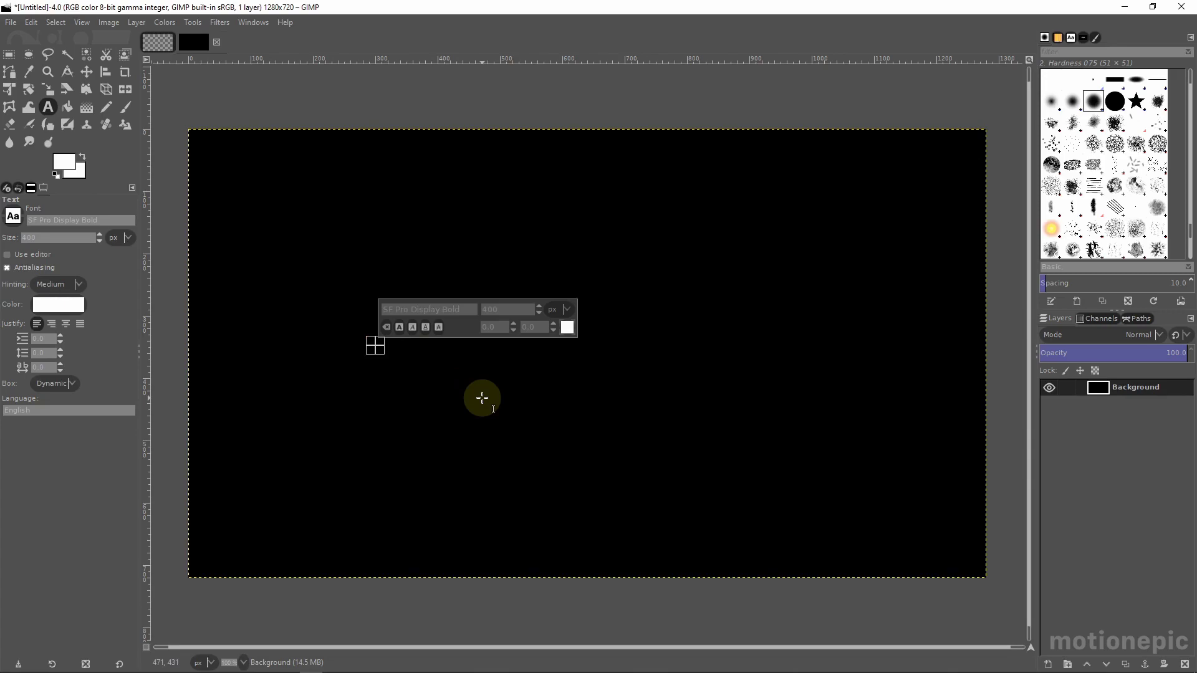
text(GOOD)
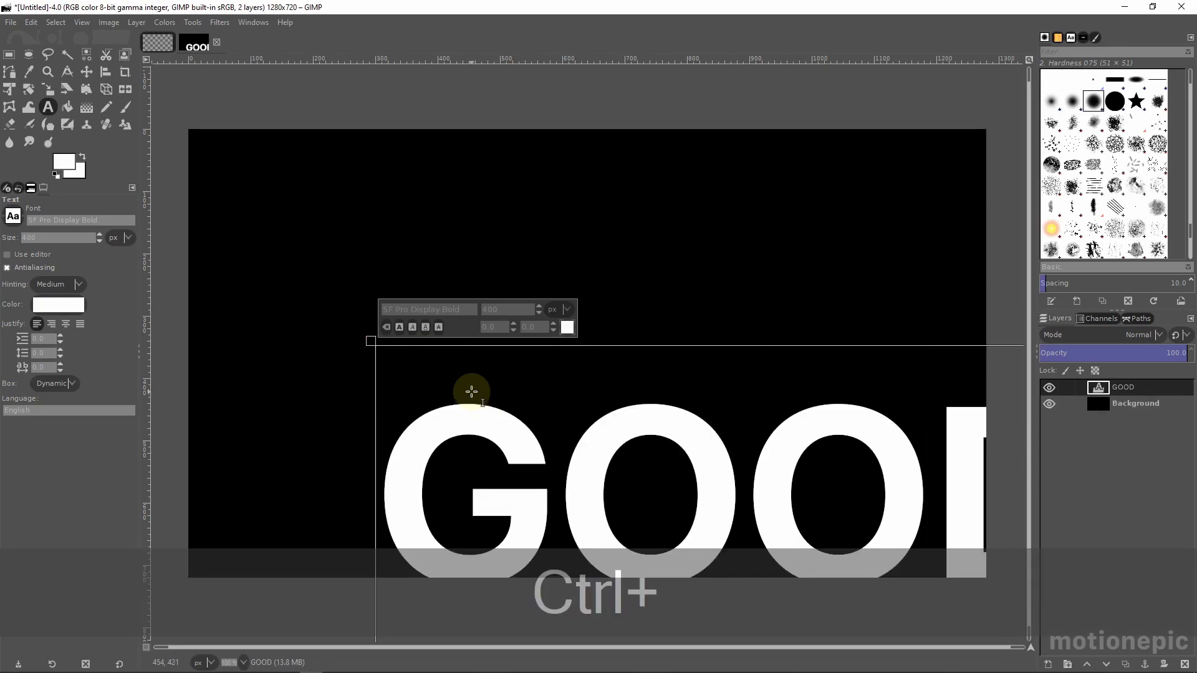
key(ctrl+a)
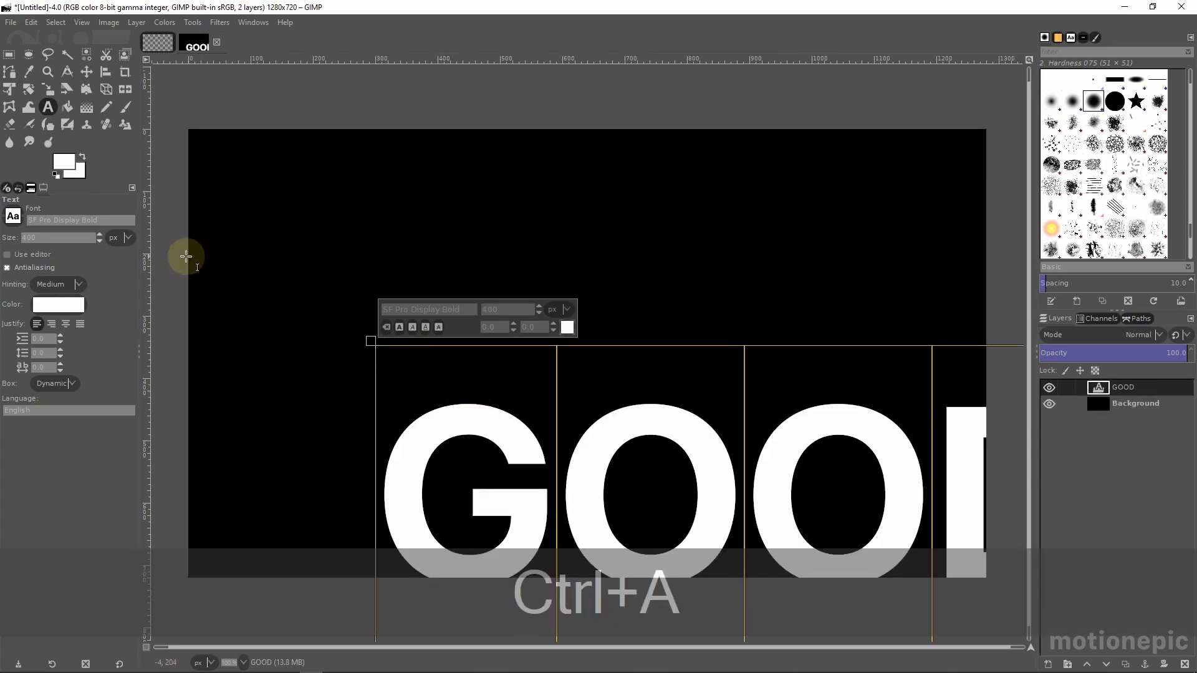
click(87, 71)
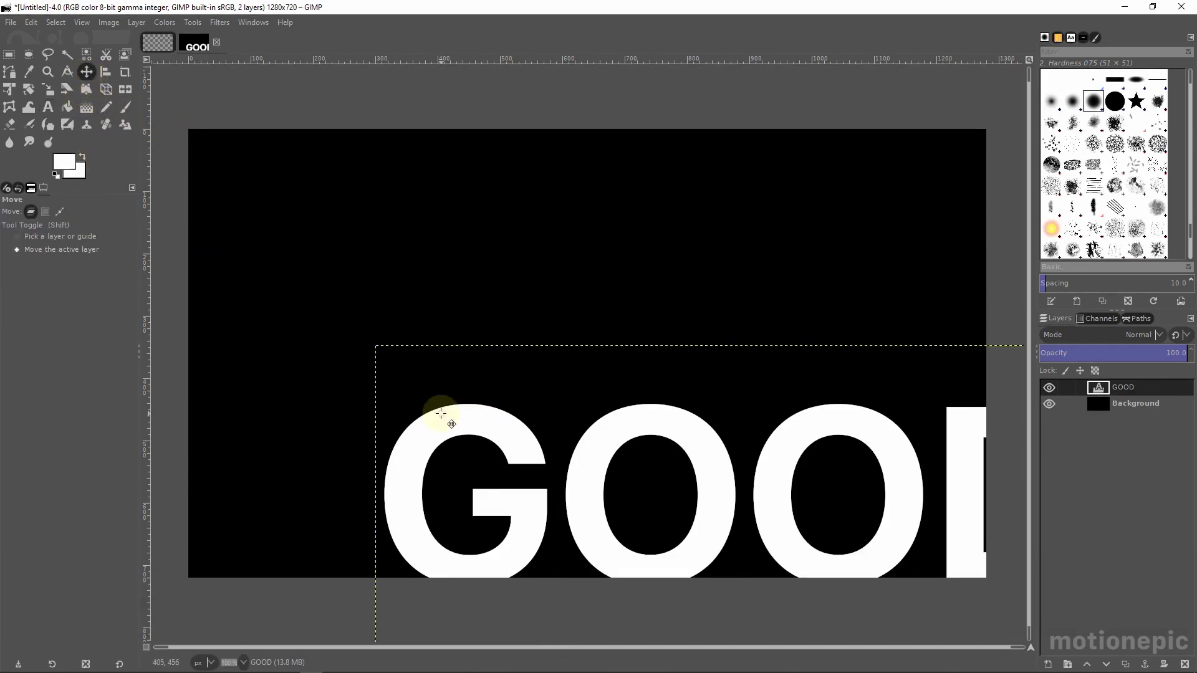
drag(441, 415, 295, 275)
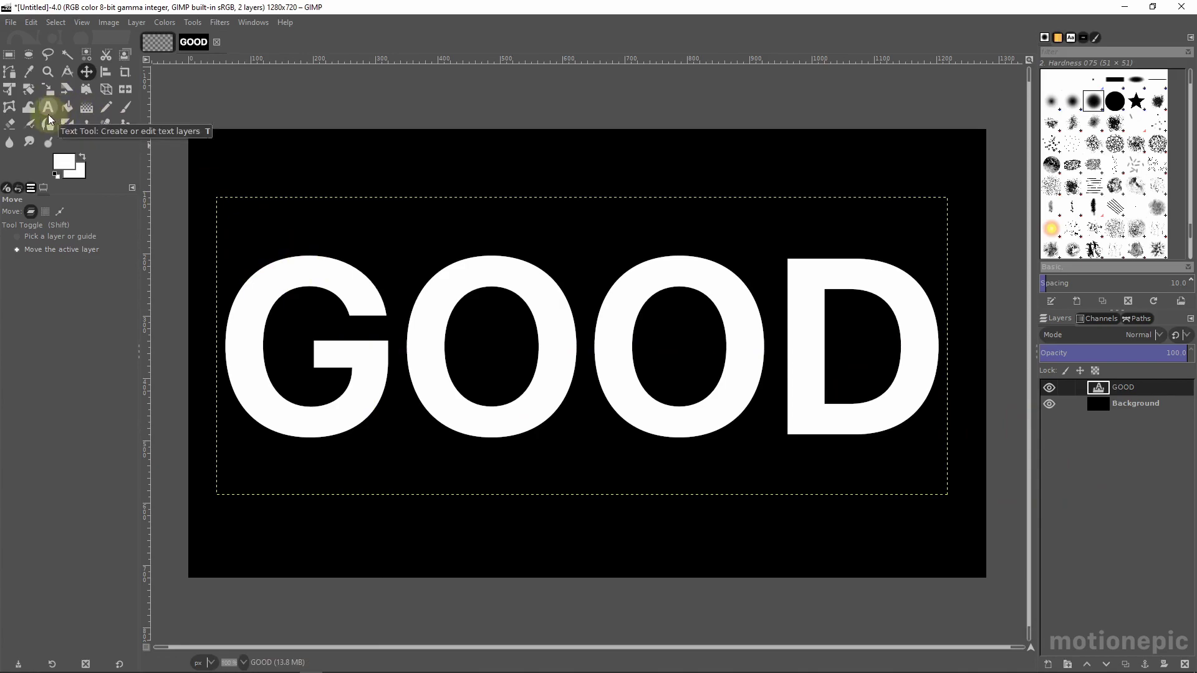
Step: Add the text "day" in red Nickainley at 500 px and move it over the middle of "GOOD"
click(48, 112)
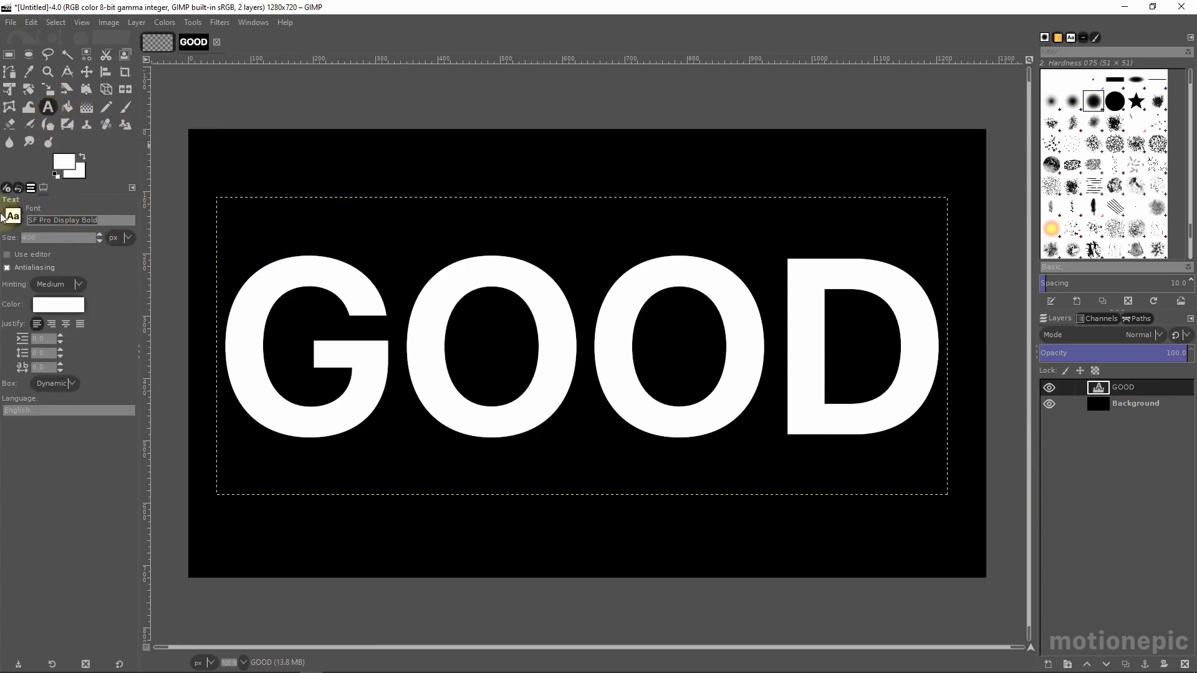
text(NIC)
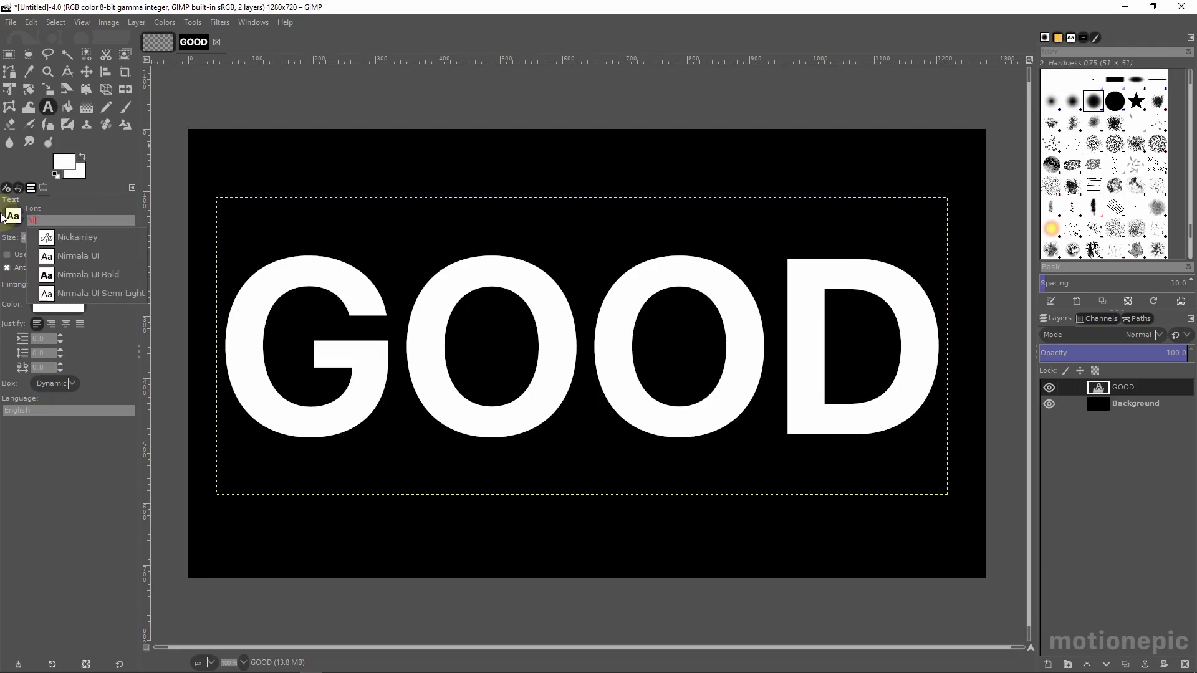
click(83, 240)
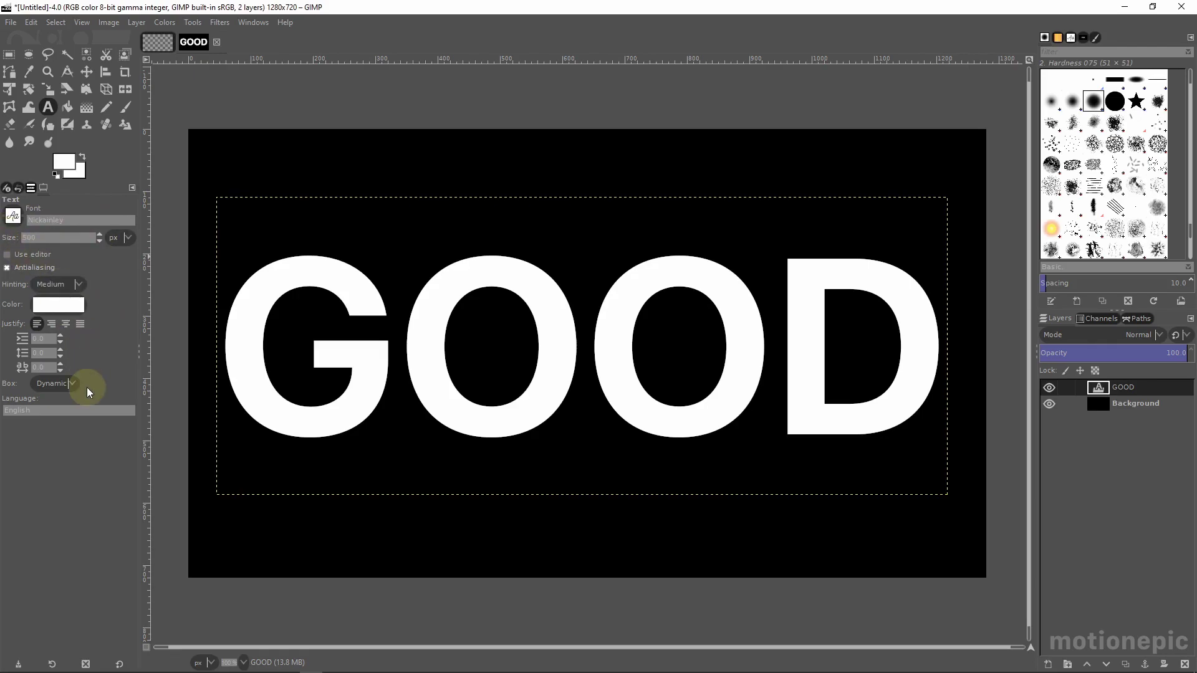
click(58, 308)
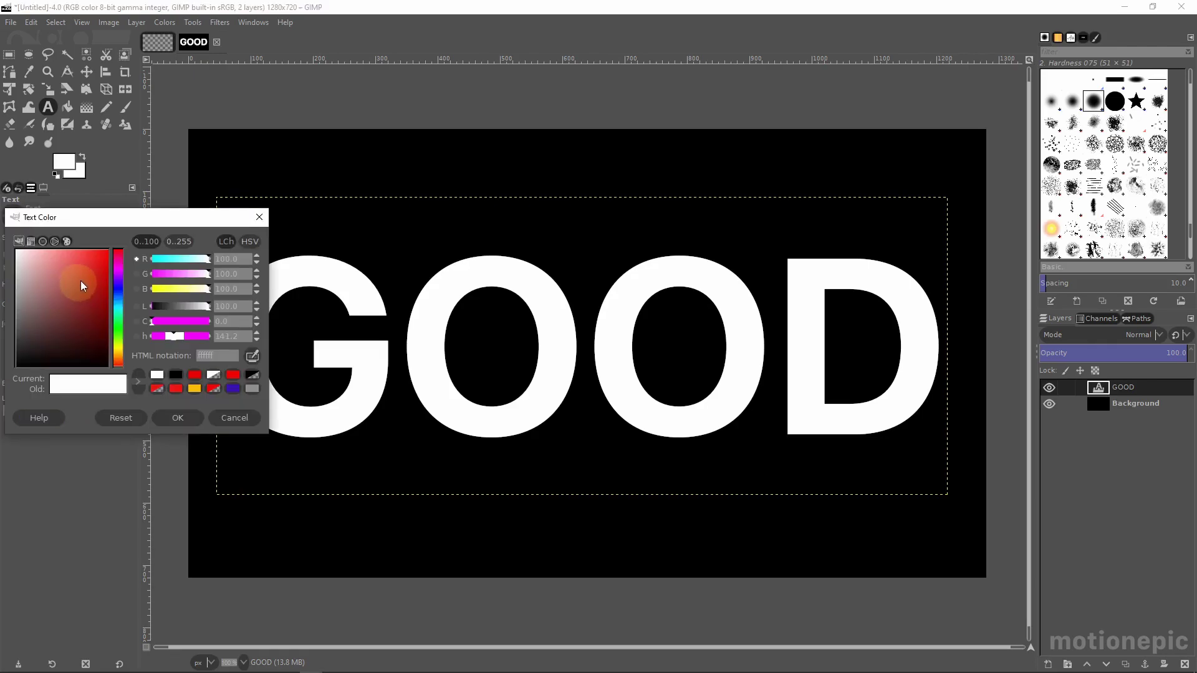
drag(80, 286, 139, 237)
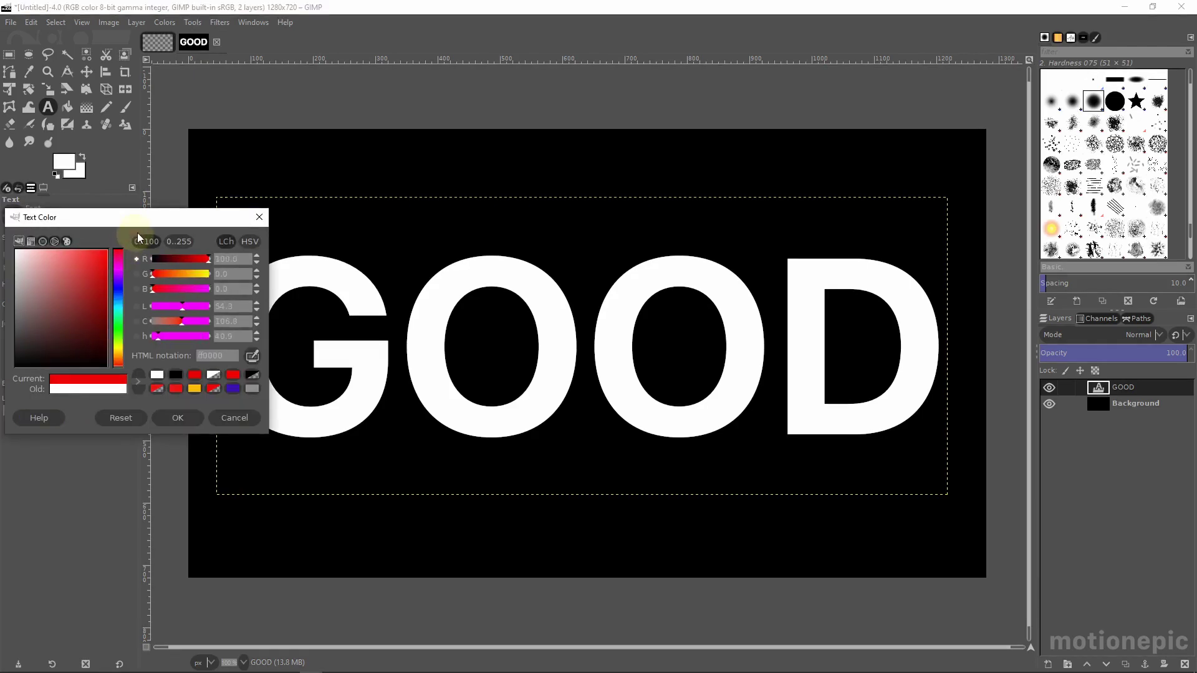
click(177, 417)
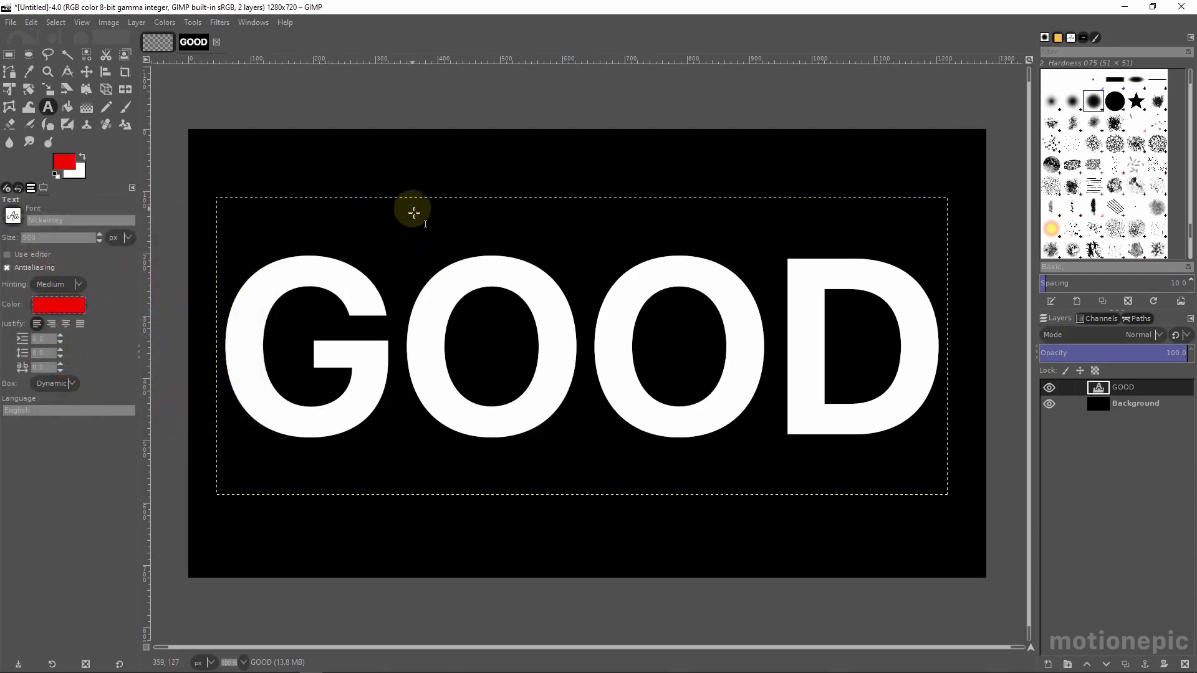
click(342, 164)
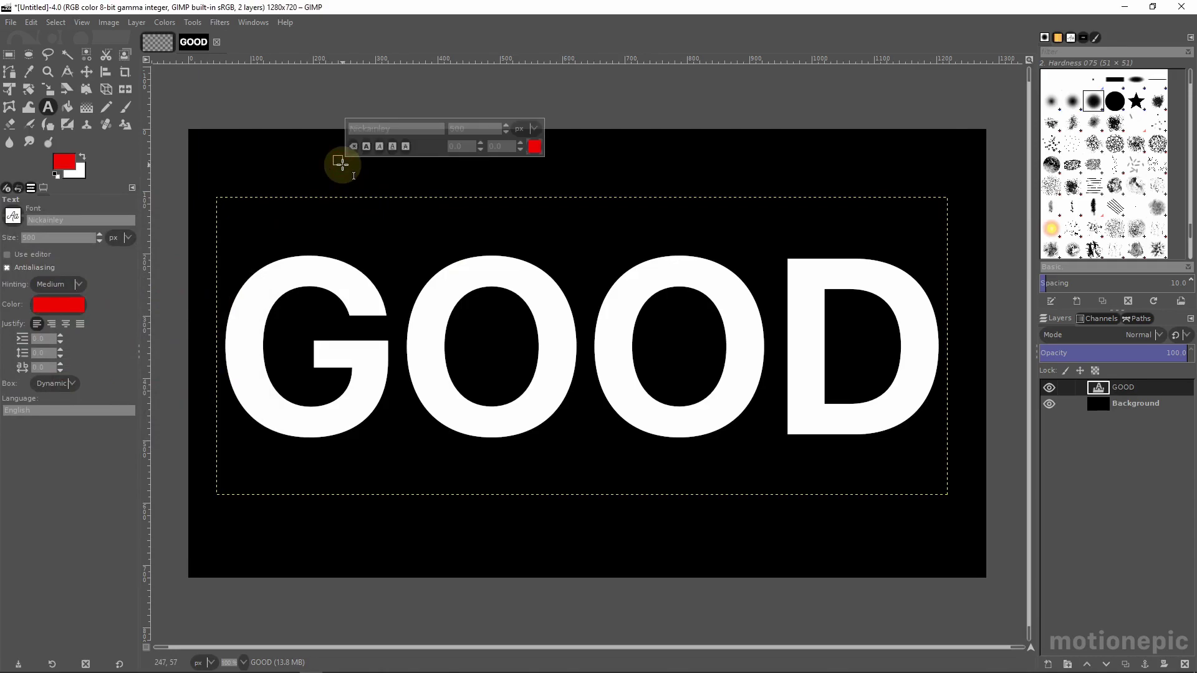
text(day)
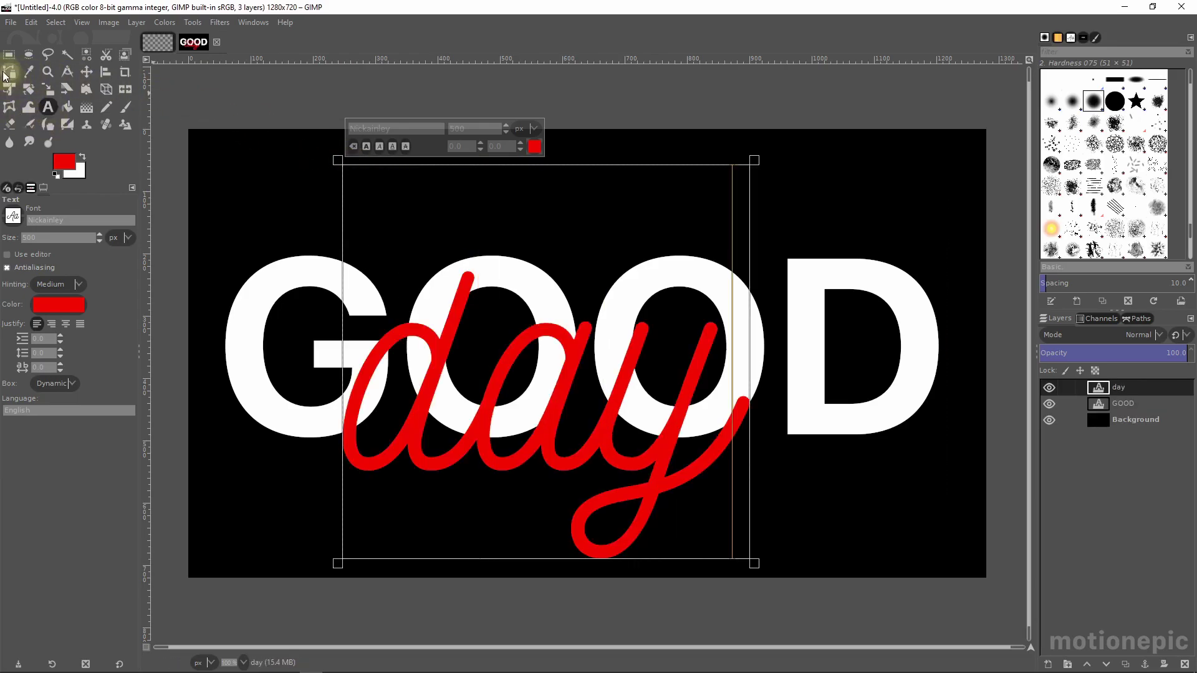
click(87, 72)
drag(487, 446, 537, 397)
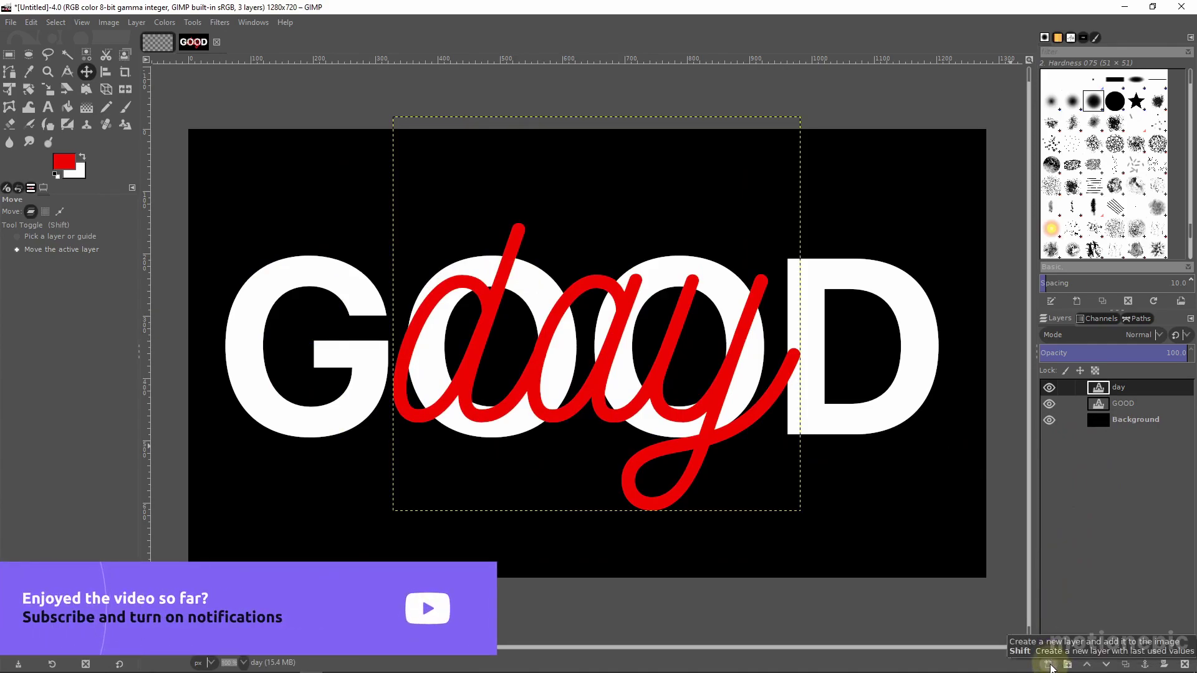
Step: Create a new transparent layer named "gradient" above the text layers
click(1049, 665)
click(971, 402)
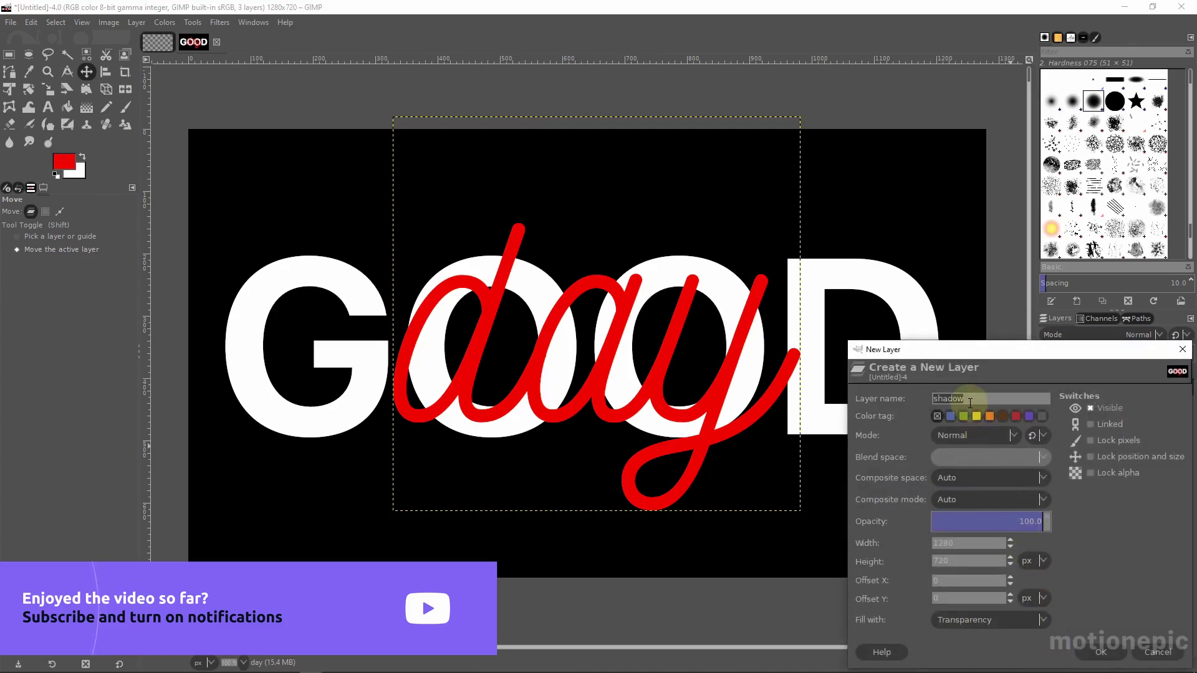
text(gradient)
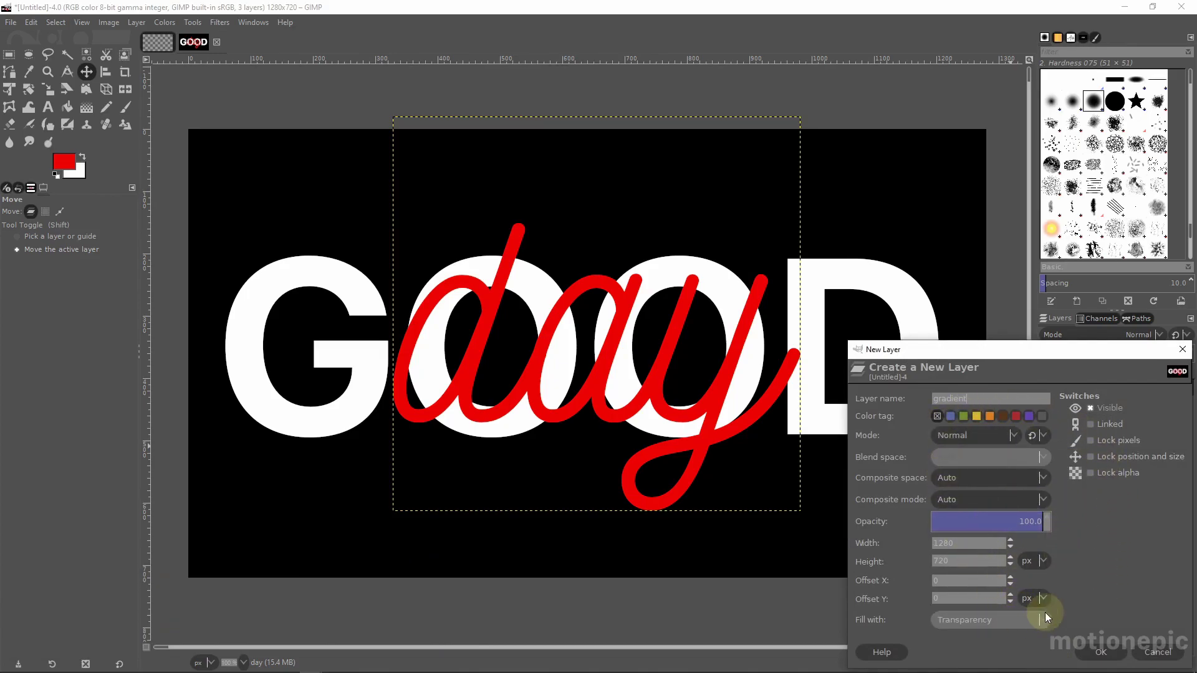
click(1100, 652)
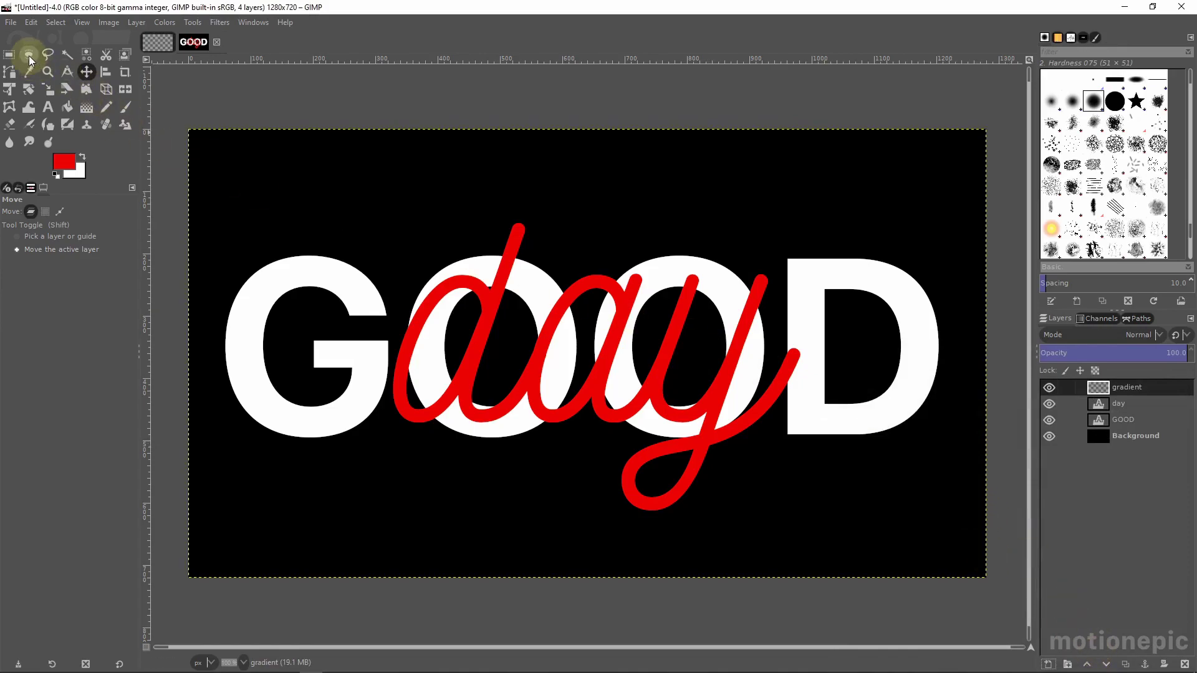
Step: Make a circular selection about 135 px across on the empty black area above the letter G
click(29, 55)
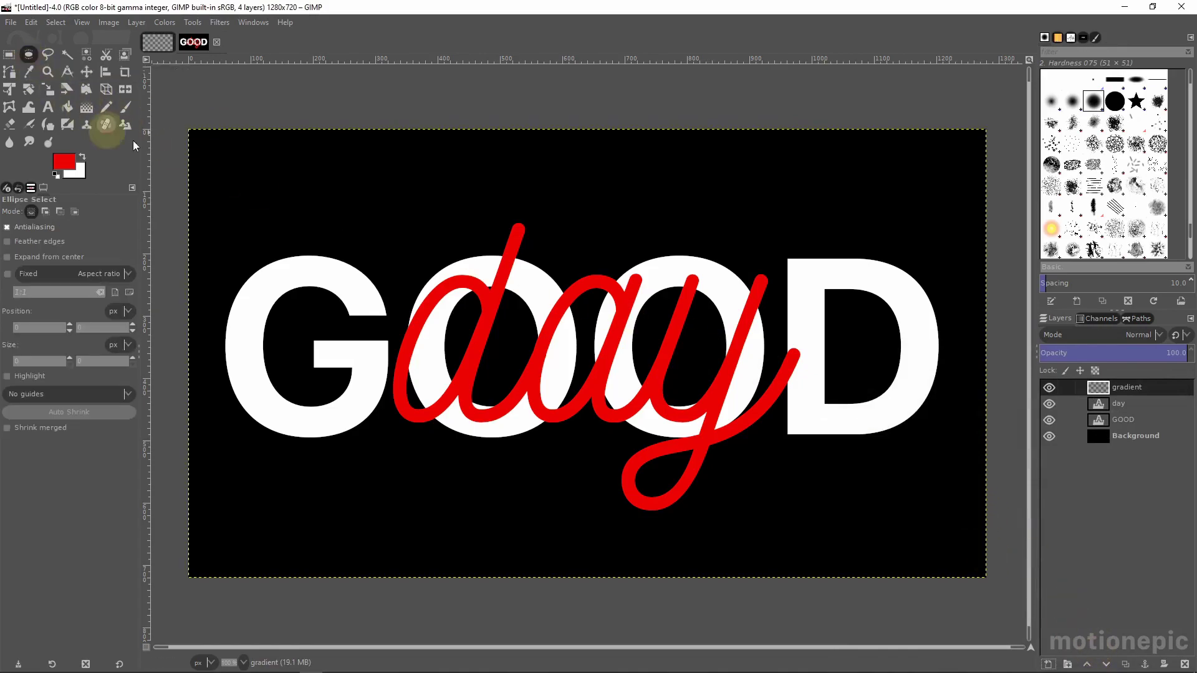
drag(276, 159, 360, 232)
key(shift)
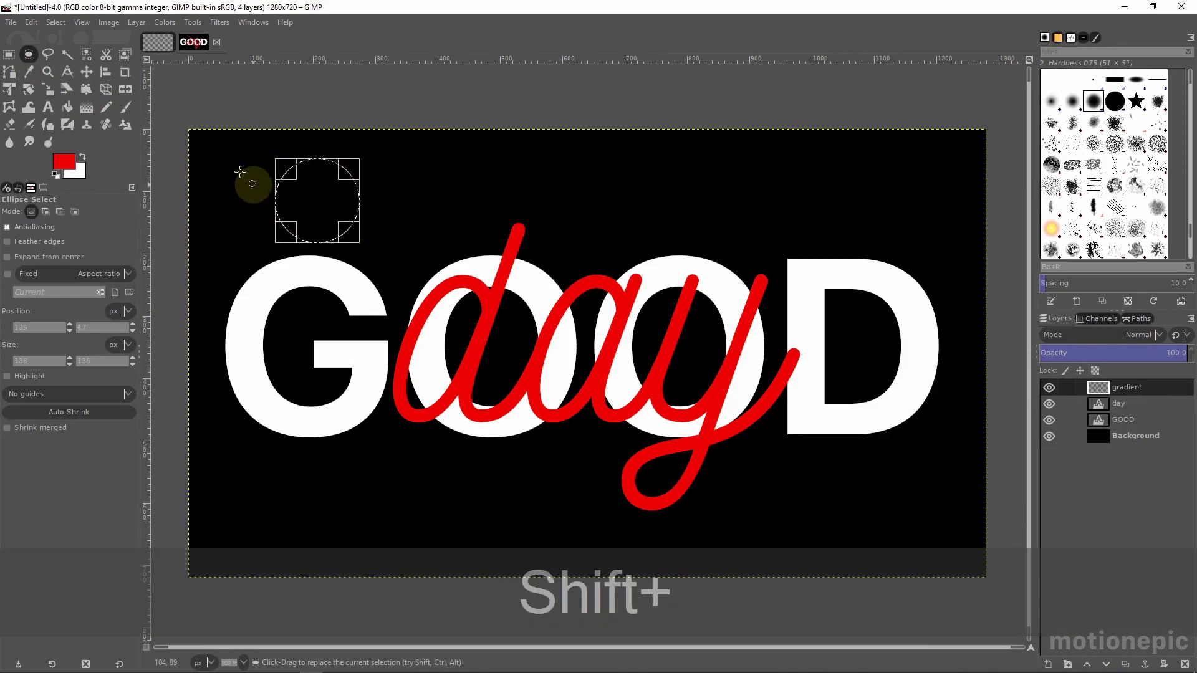
Step: Fill the circular selection with a vertical linear FG to BG (RGB) gradient, black at its bottom edge to white at its top edge
click(87, 108)
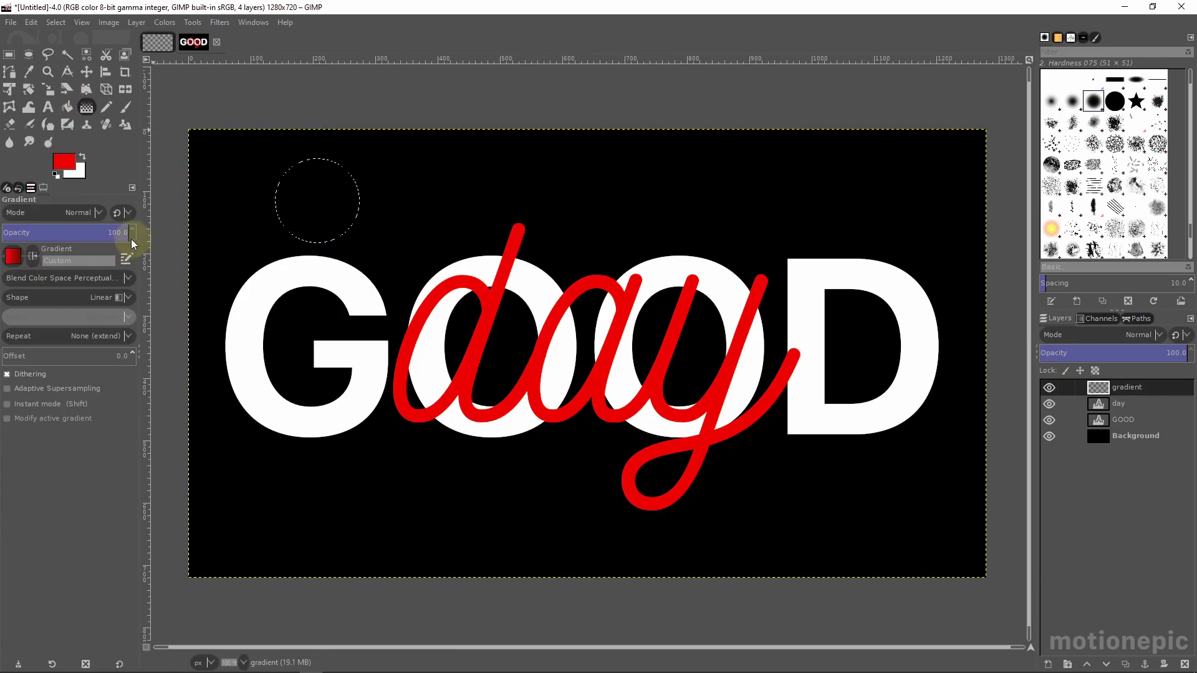
click(13, 255)
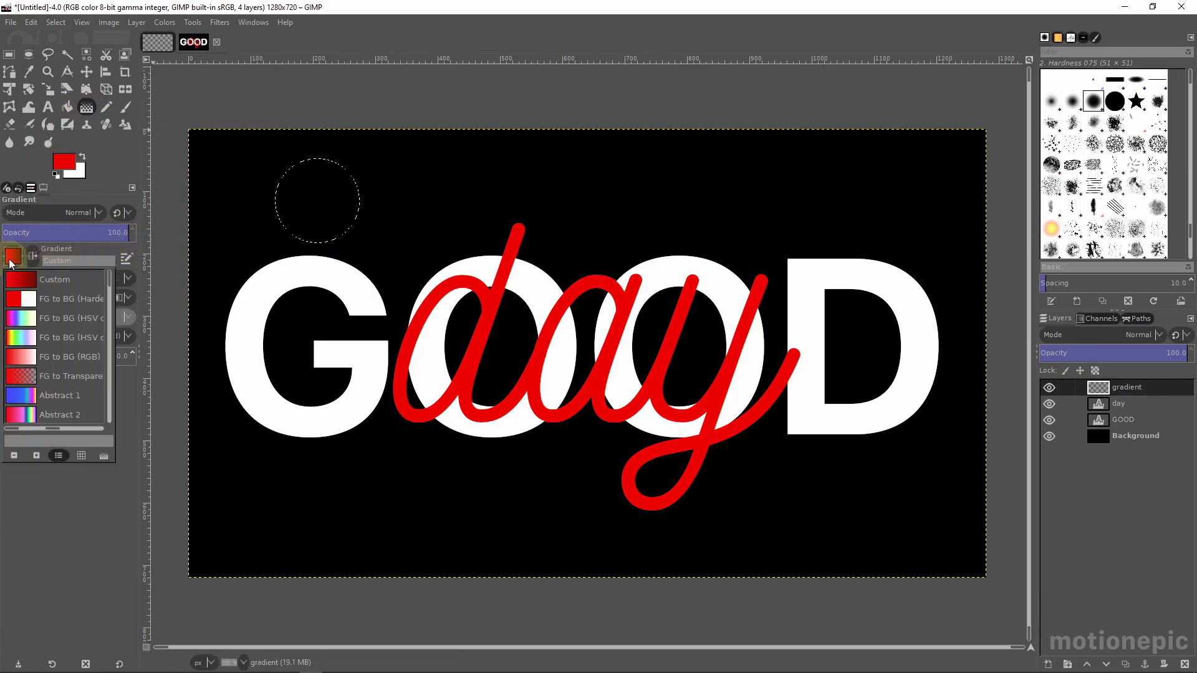
click(59, 360)
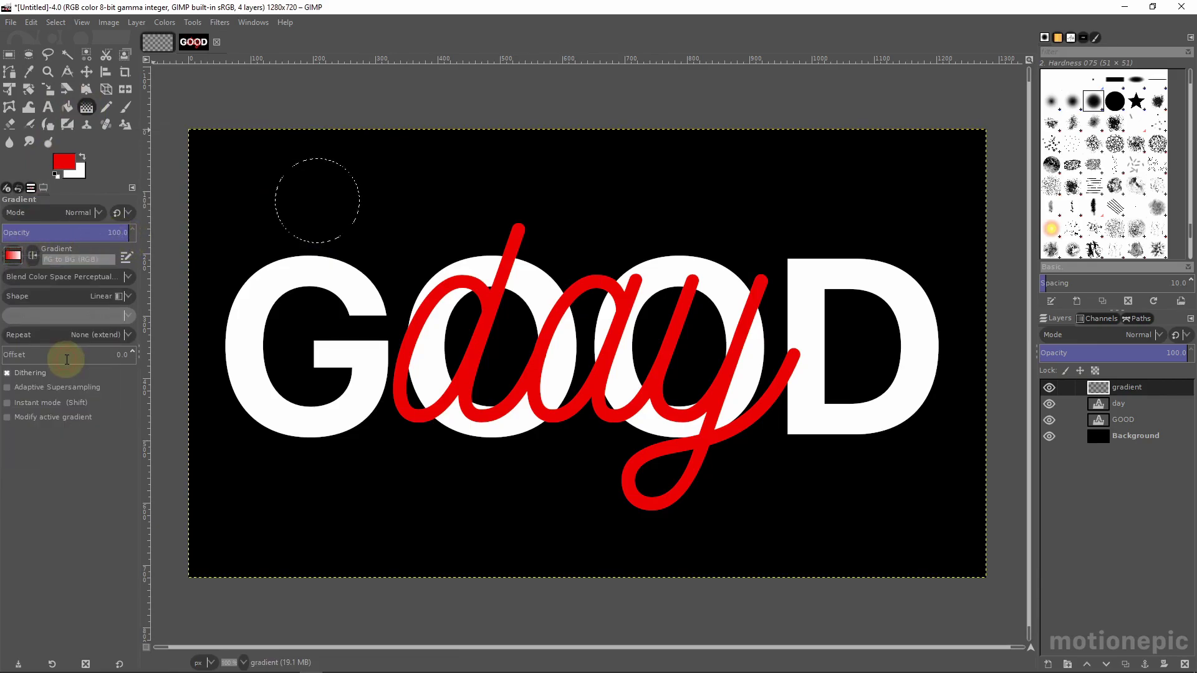
click(56, 176)
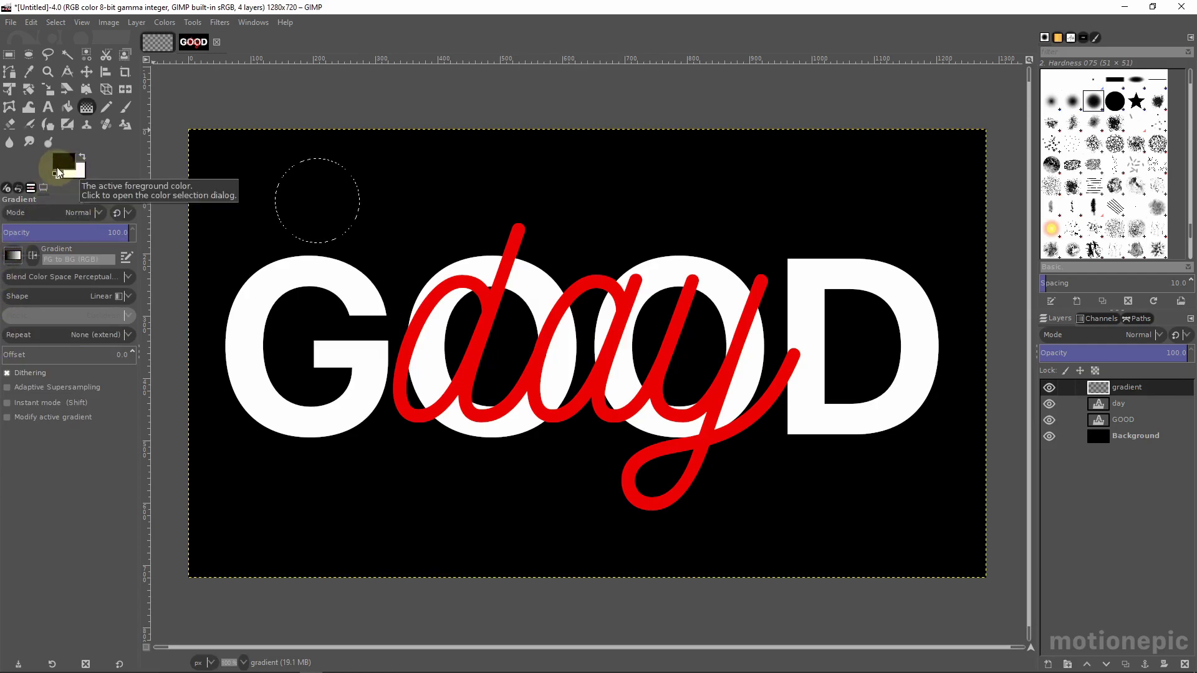
ctrl+scroll(318, 241, up, 2)
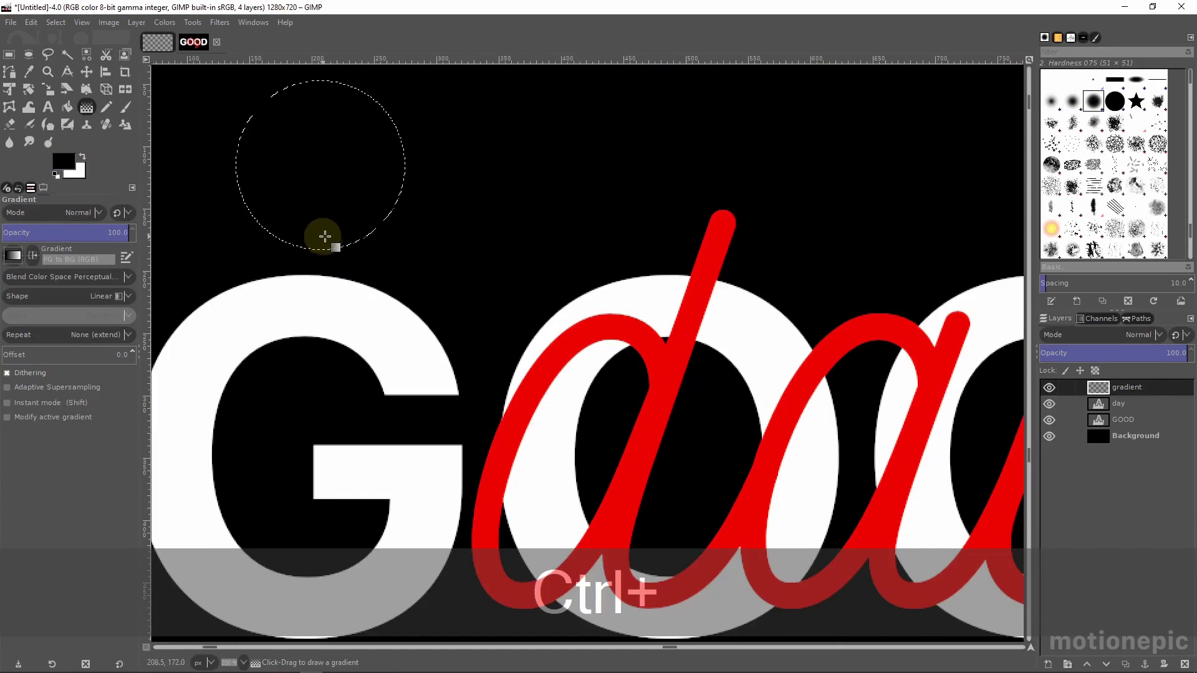
ctrl+scroll(325, 236, down, 1)
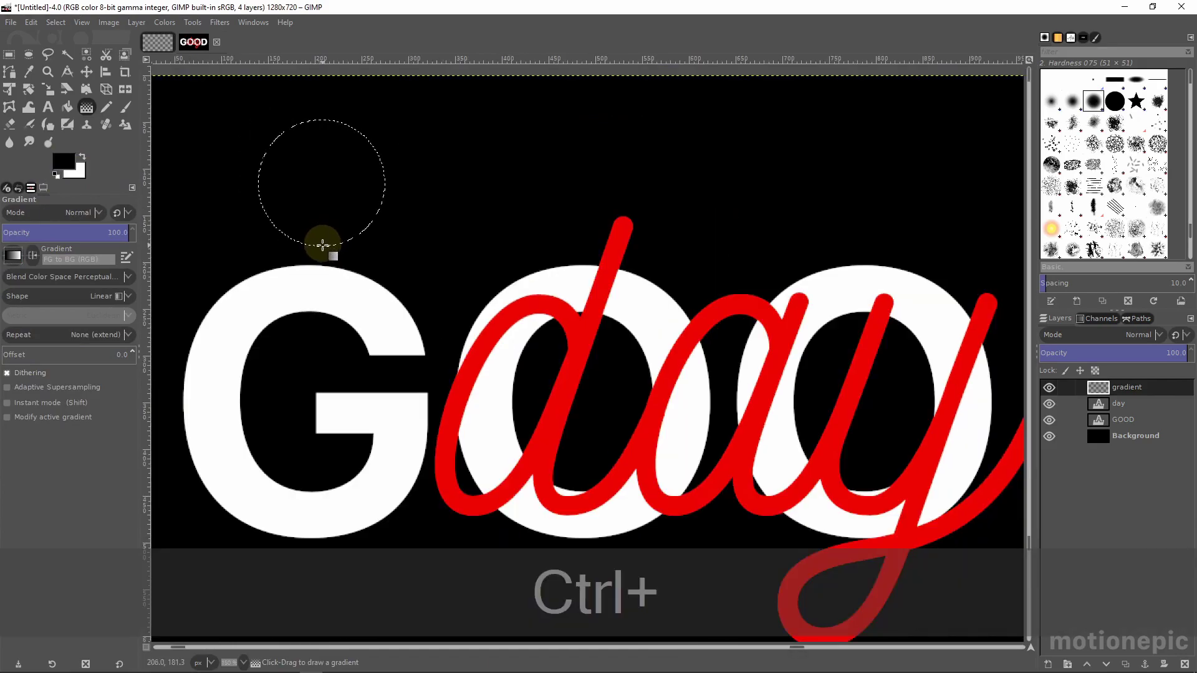
drag(323, 243, 321, 227)
drag(314, 174, 308, 118)
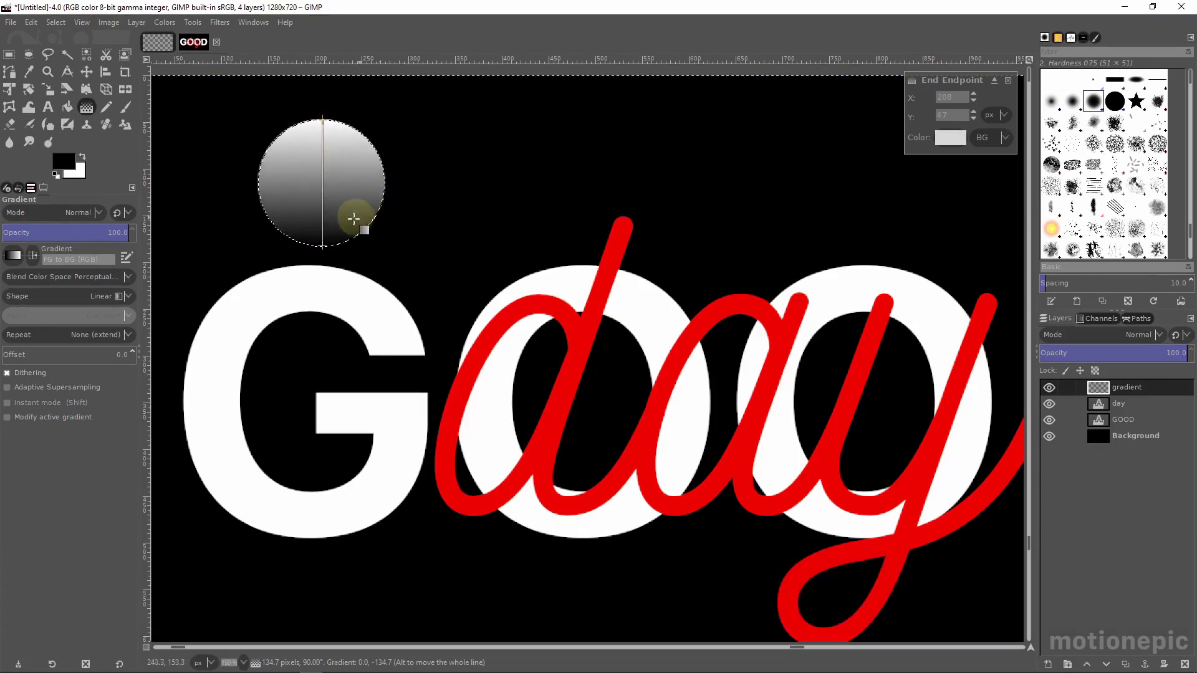
Step: Recolour the circle's gradient with dark green at the bottom endpoint and light mint green at the top endpoint, and apply it
click(323, 245)
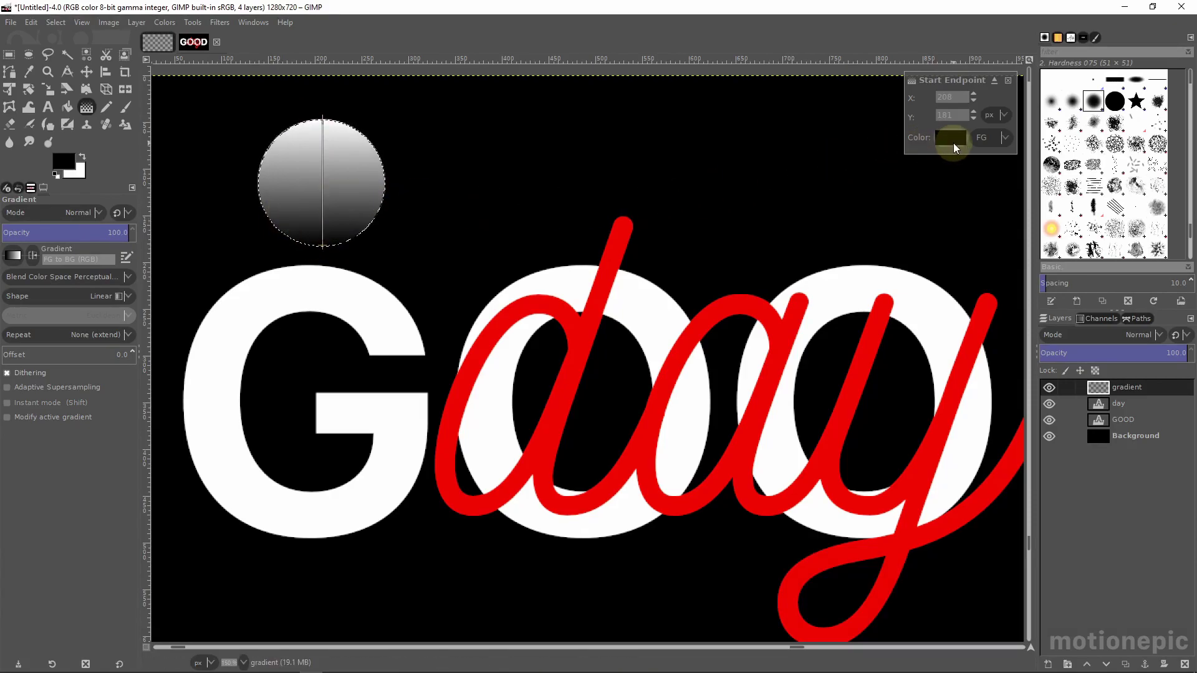
click(954, 138)
click(935, 156)
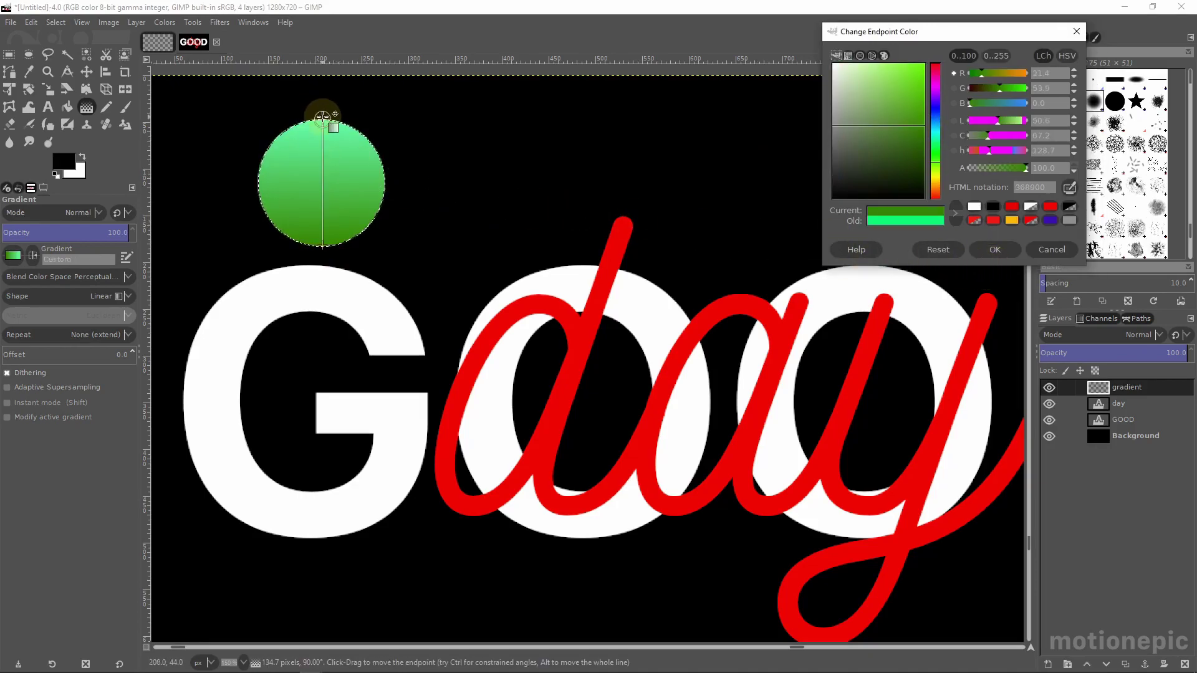
key(Escape)
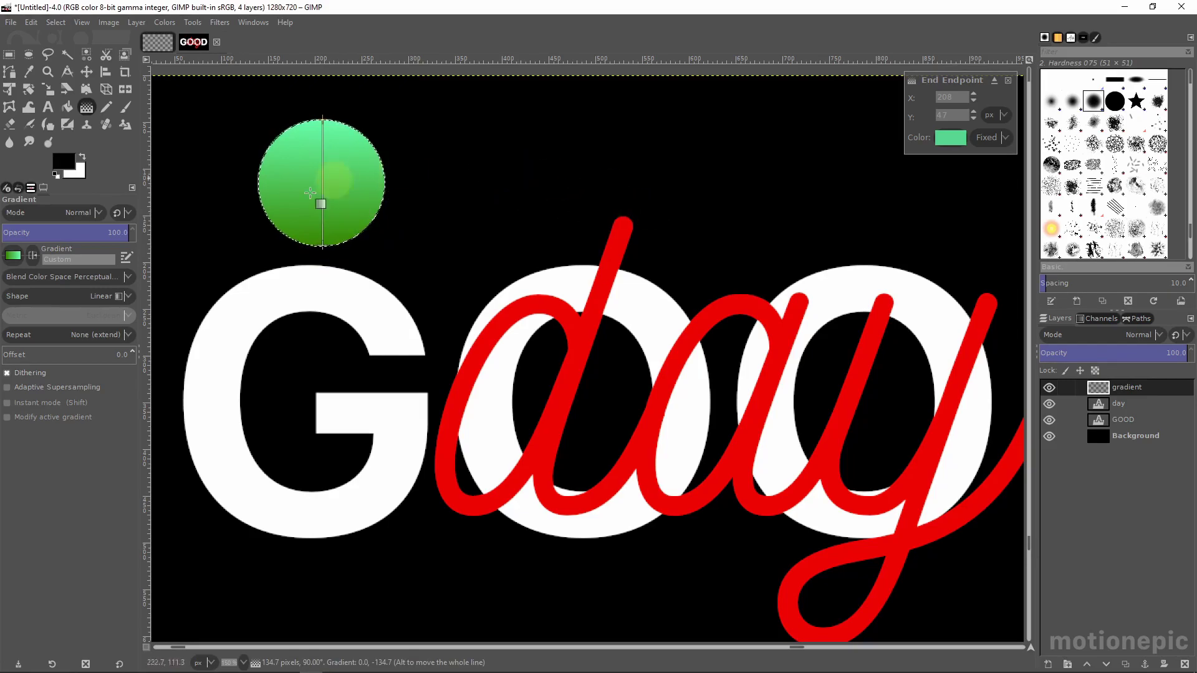
key(1)
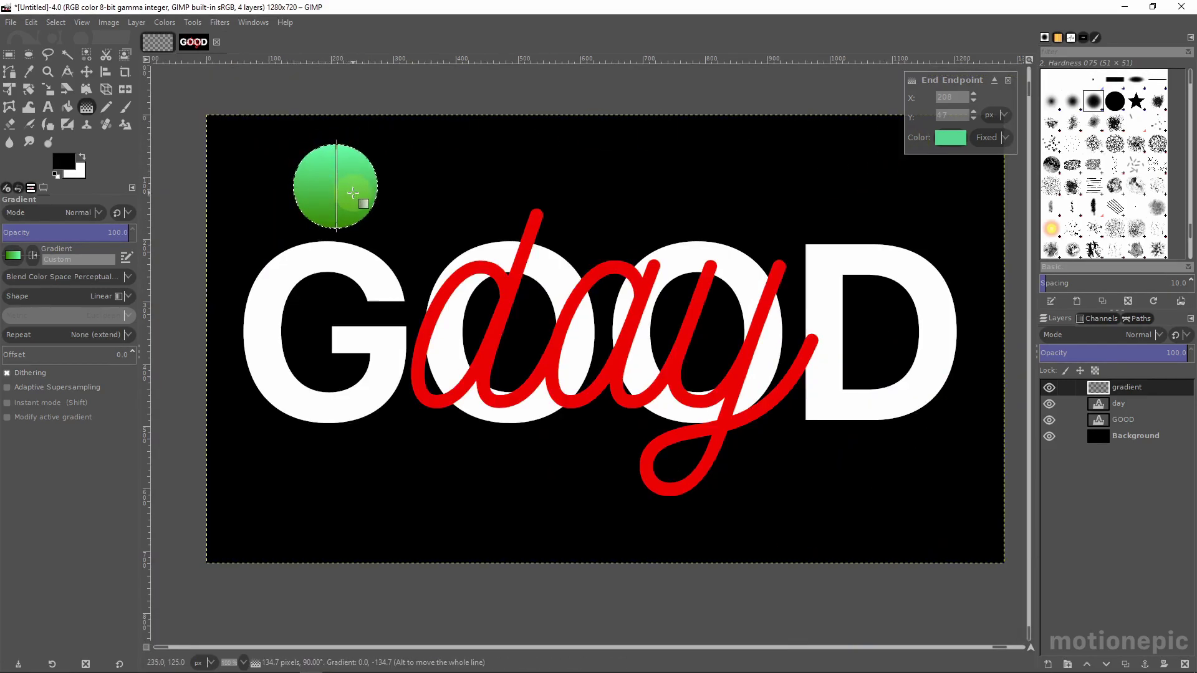
key(Return)
Step: Copy the green gradient circle within its slightly shrunken selection, and clear the selection
scroll(334, 181, up, 2)
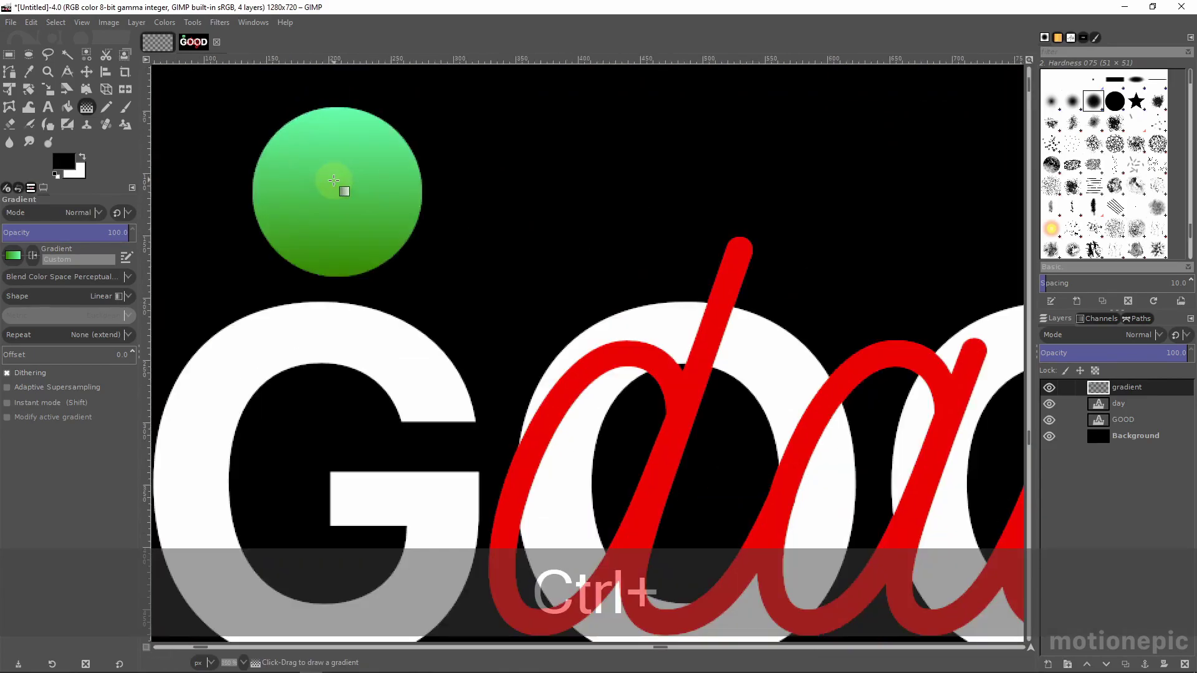
click(31, 23)
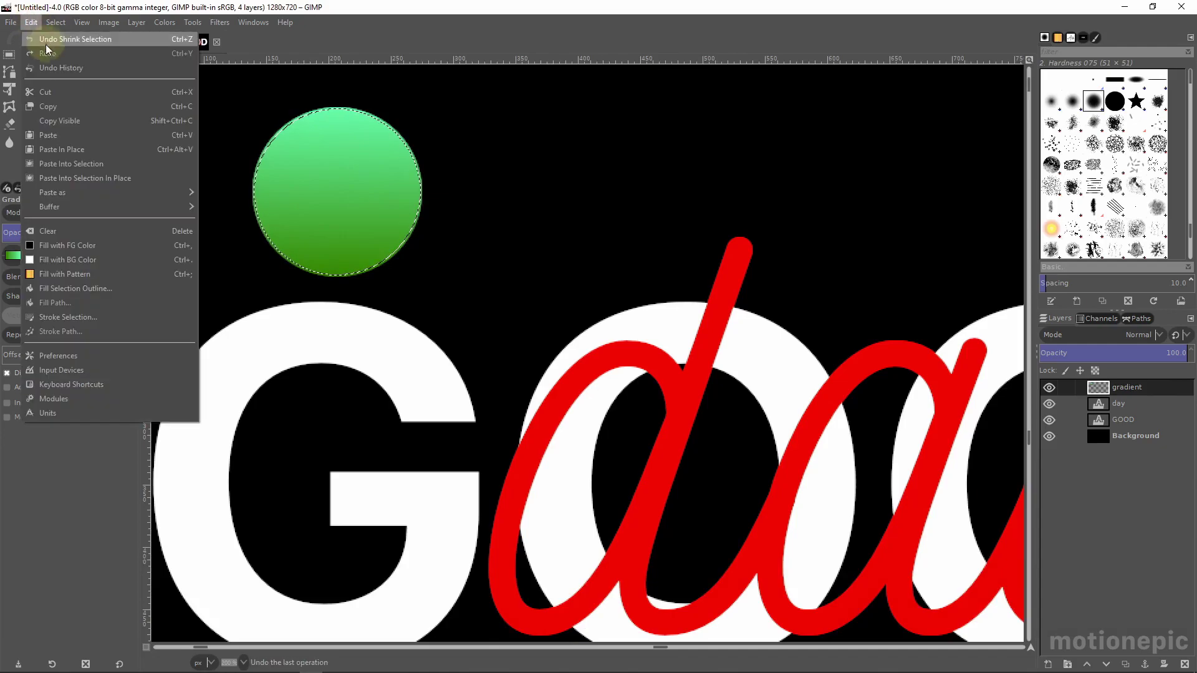
click(61, 107)
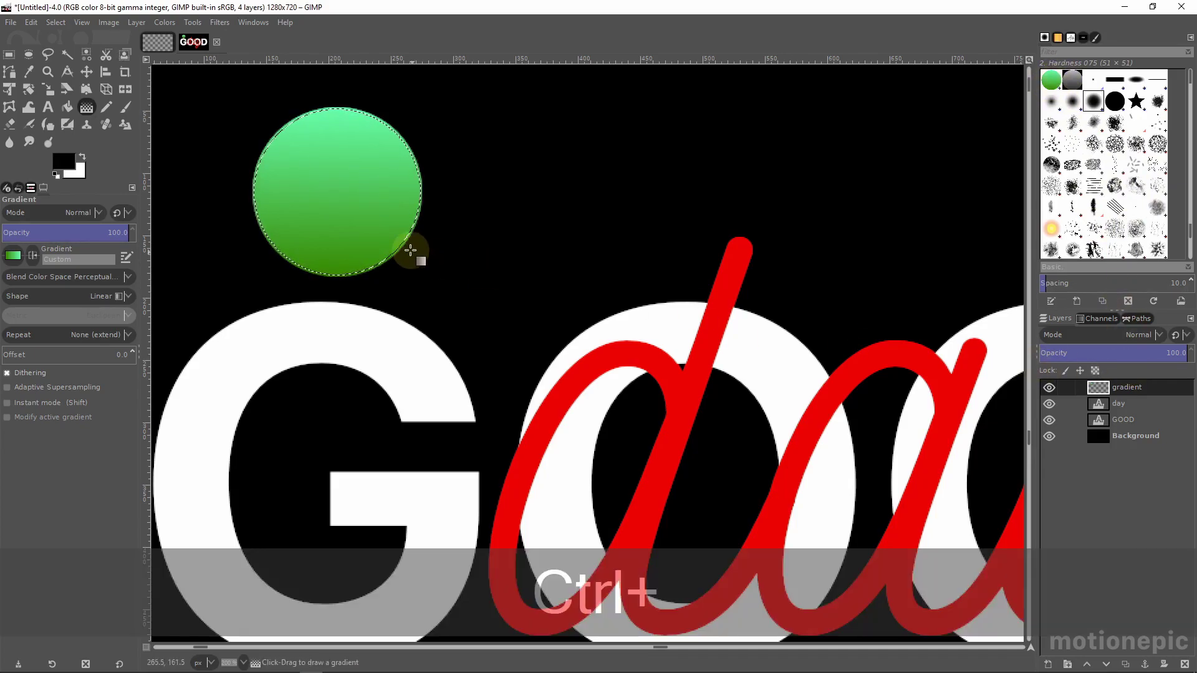
key(ctrl+shift+j)
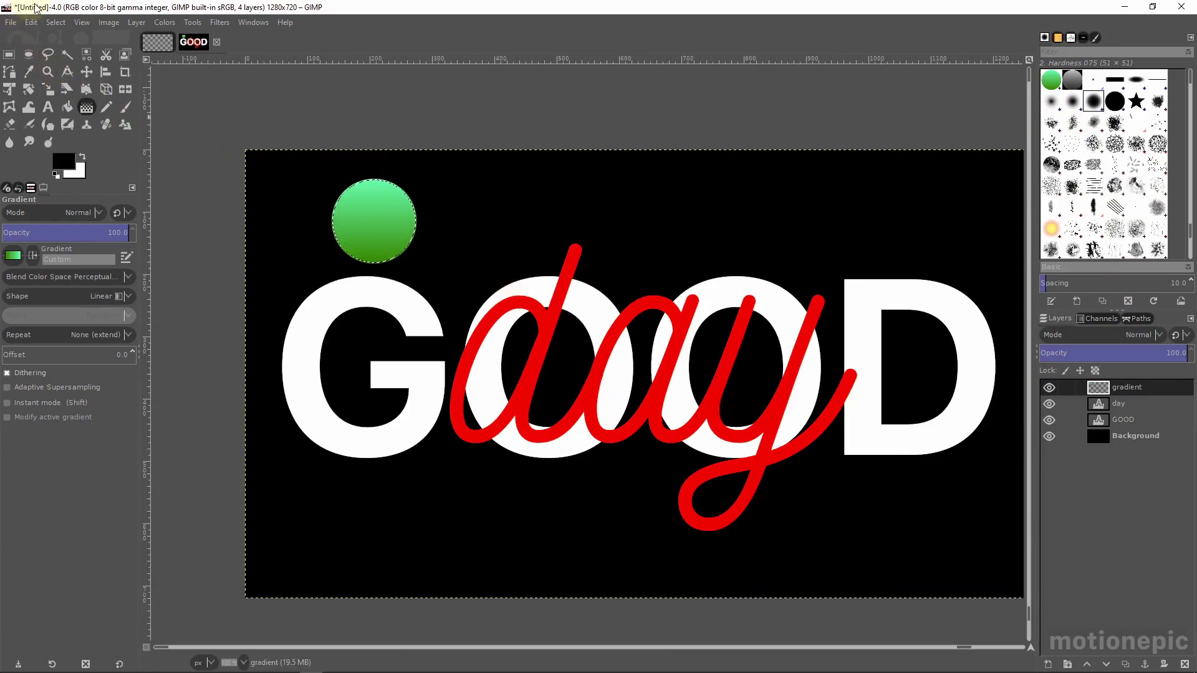
click(55, 23)
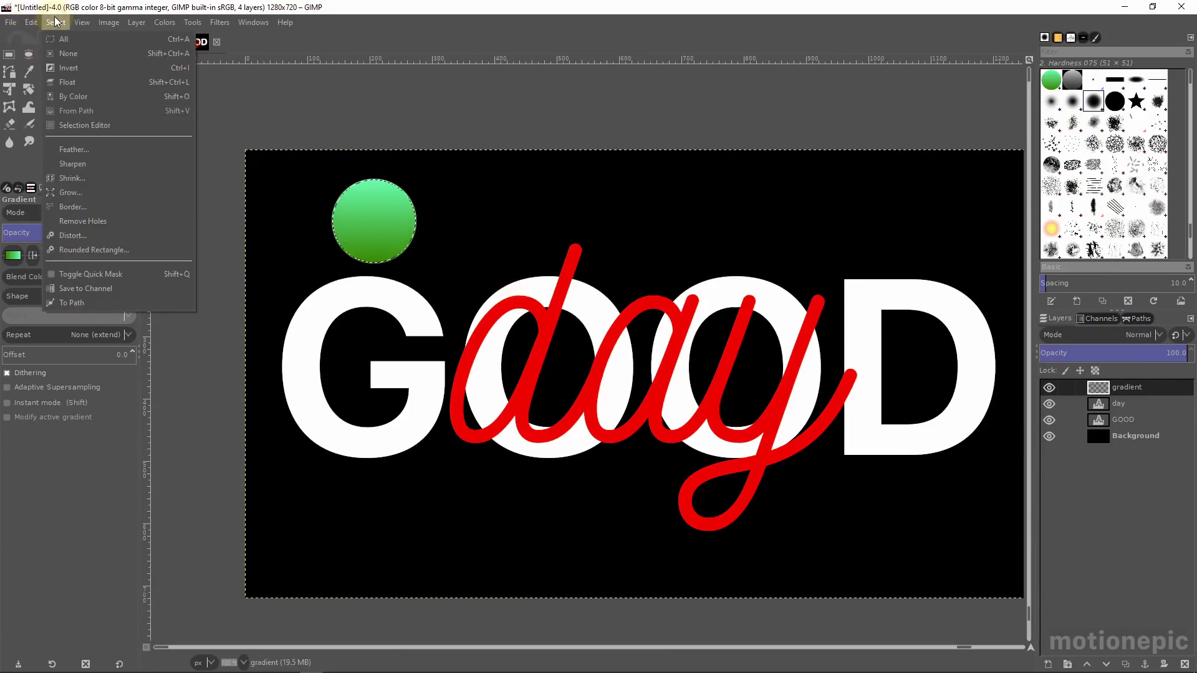
click(65, 58)
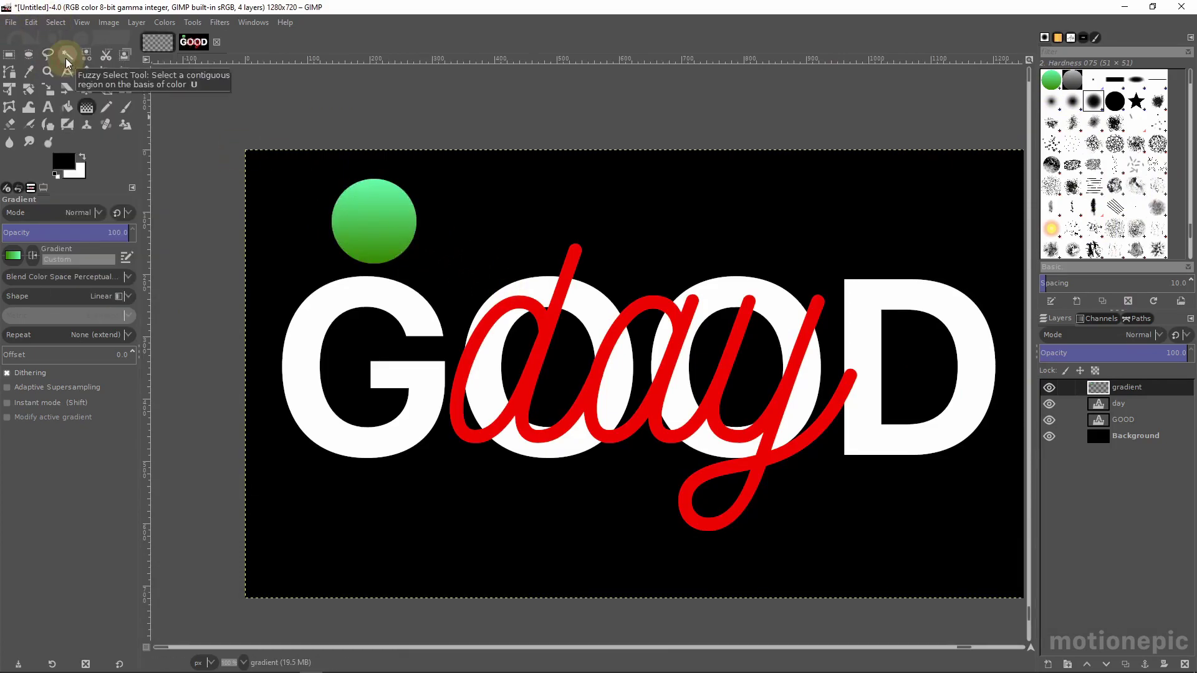
Step: Hide the gradient layer and add a new transparent layer named "stroke" above it
click(1050, 388)
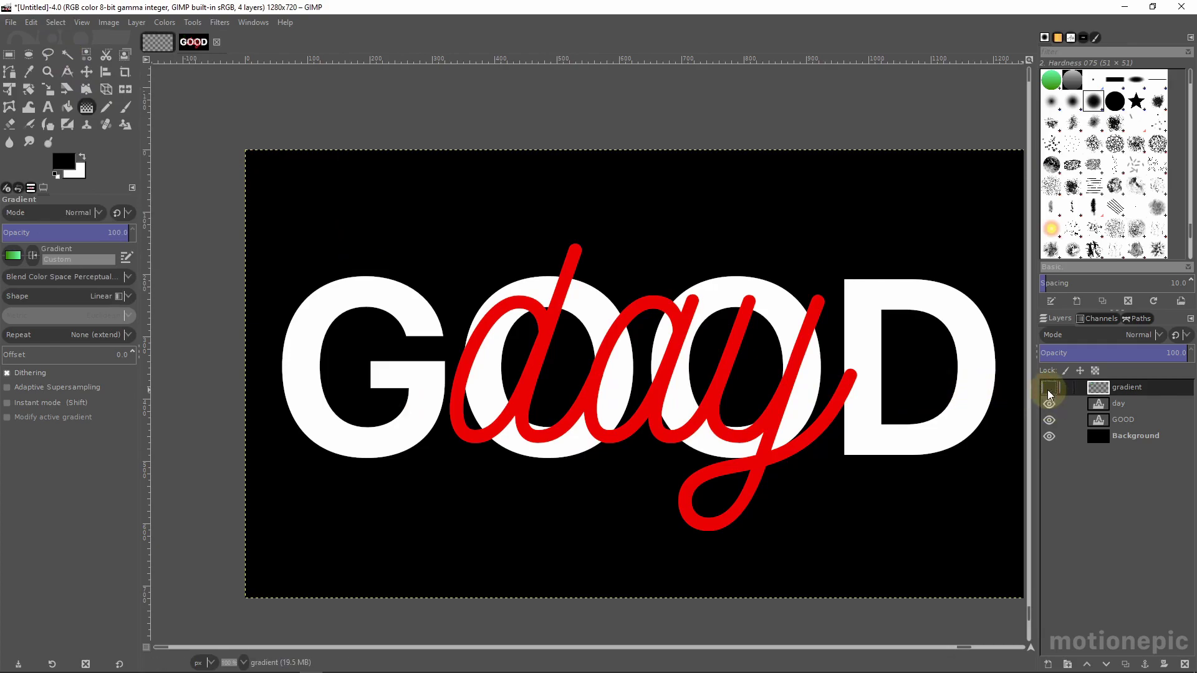
click(1048, 664)
text(stroke)
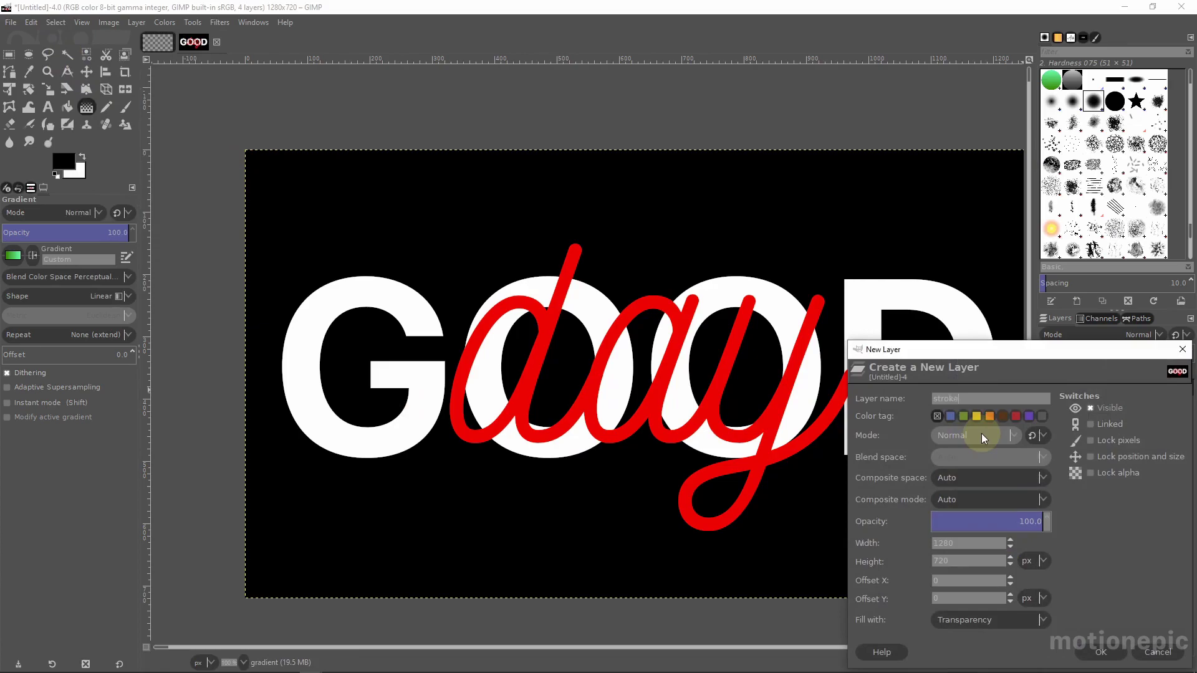
key(Return)
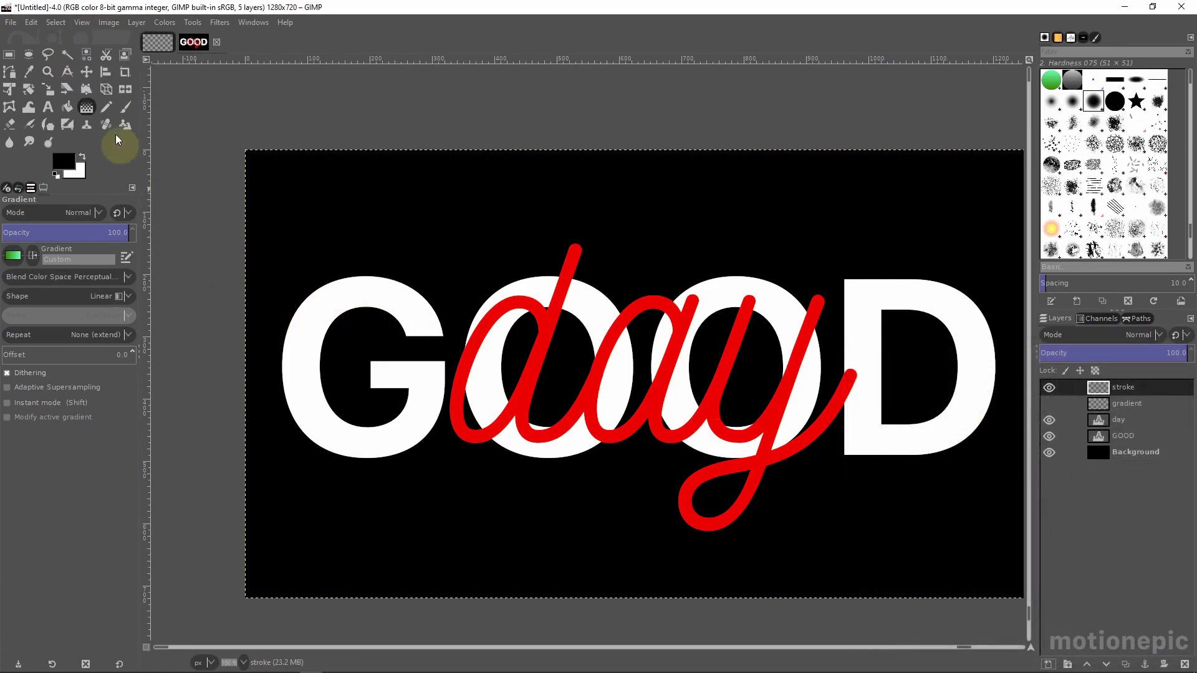
Step: Choose the Paintbrush tool with the copied green circle (Clipboard Image) as its brush
click(126, 105)
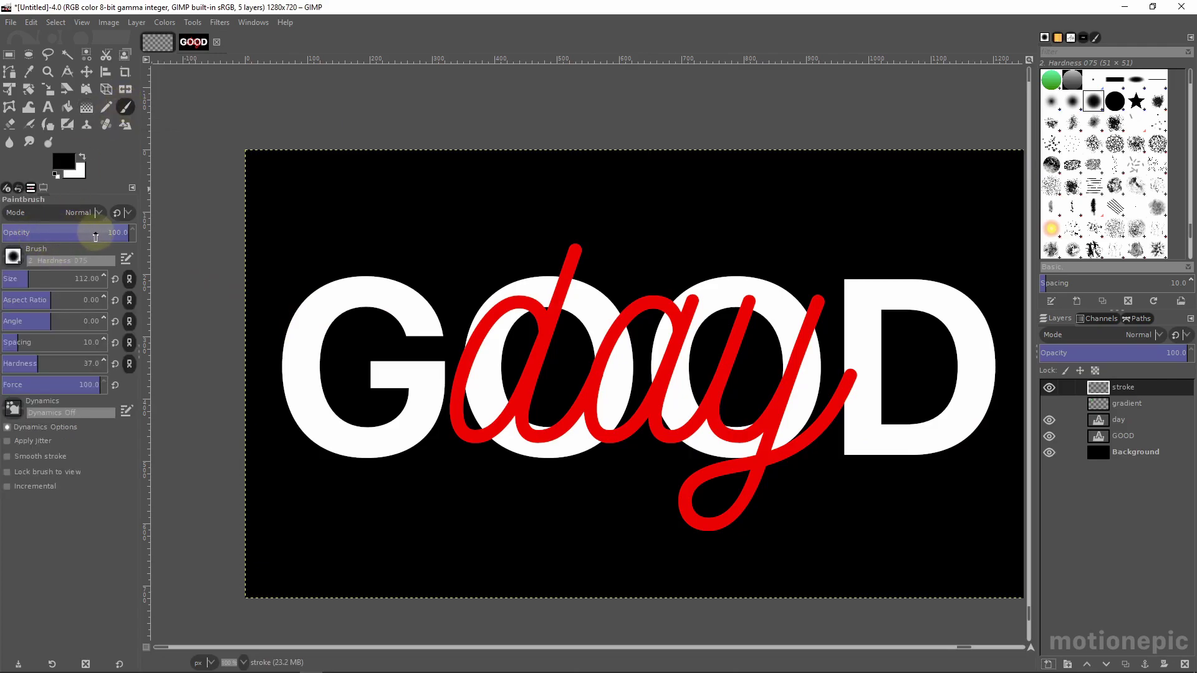
click(12, 256)
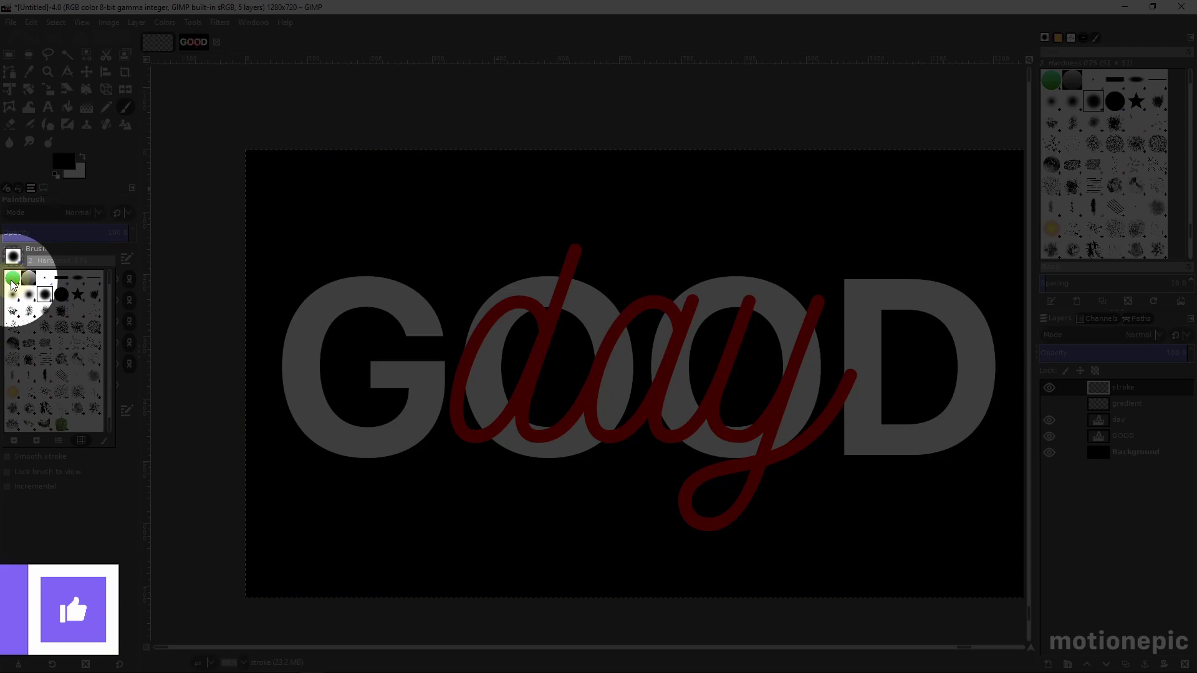
click(12, 281)
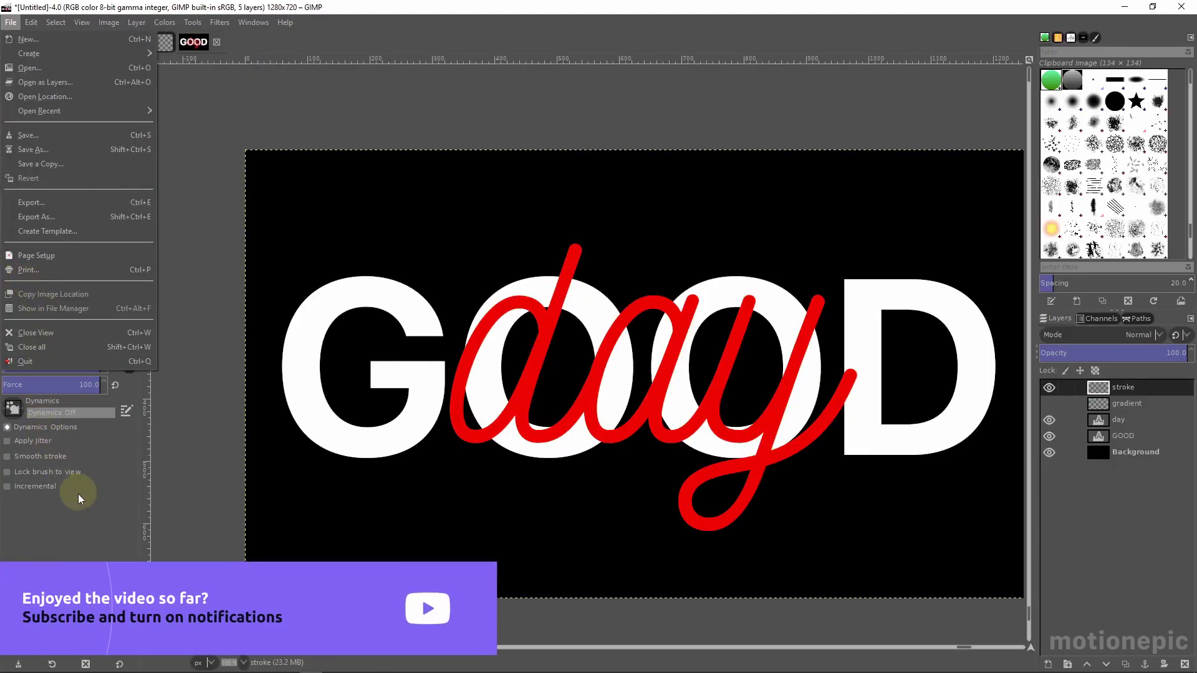
click(58, 506)
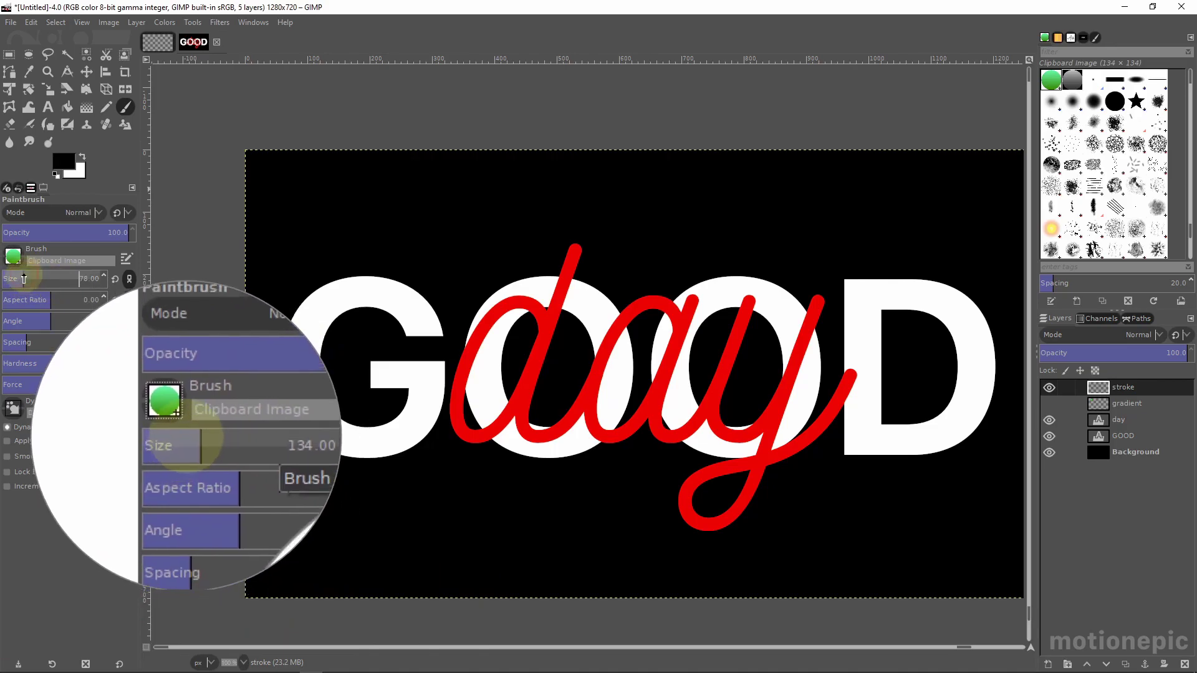
Step: Set the brush size to 54 and the spacing to 1, and turn on Smooth stroke
drag(39, 283, 19, 278)
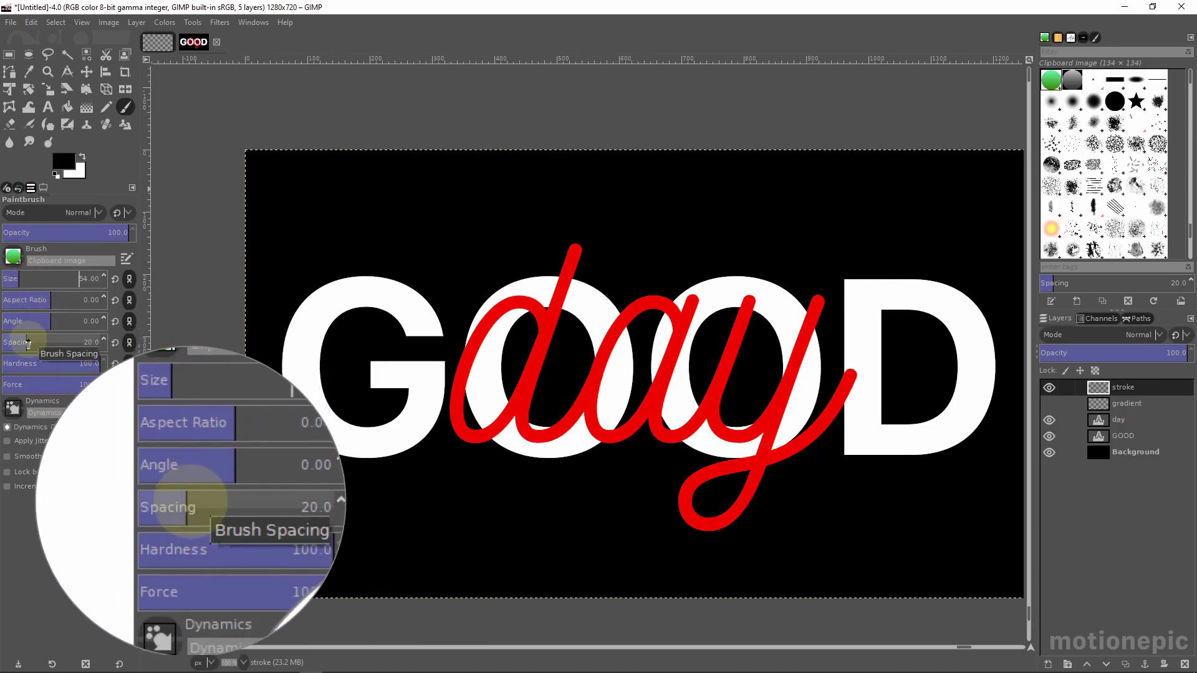
drag(28, 343, 5, 342)
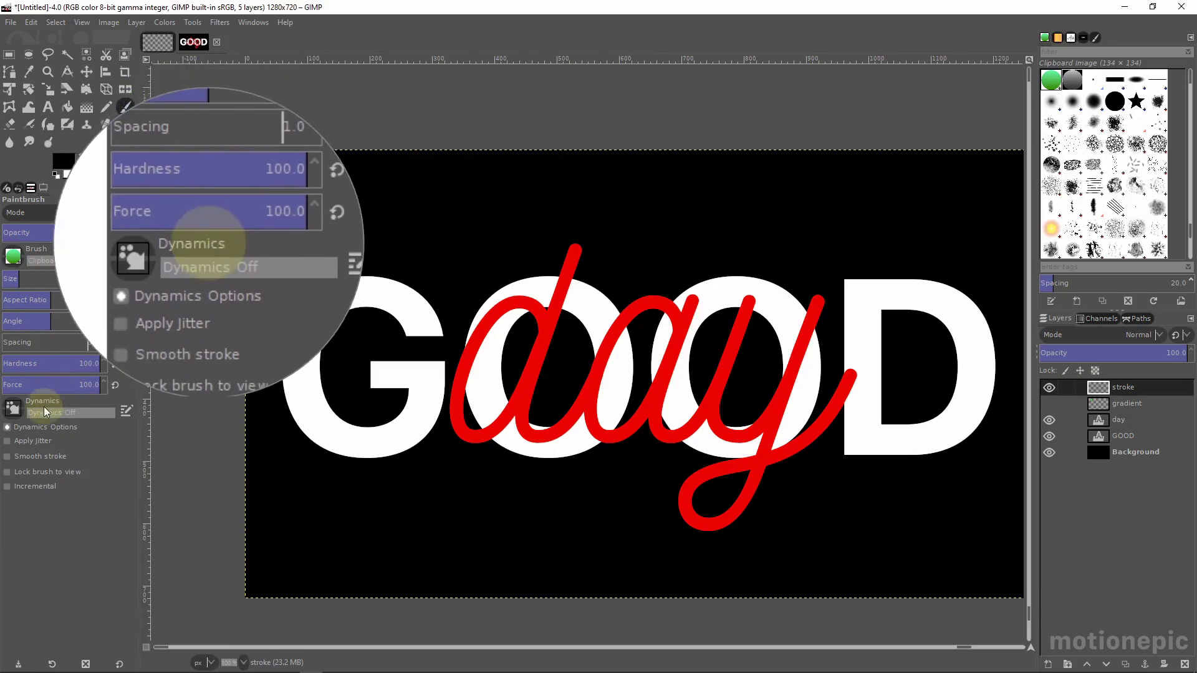
click(35, 458)
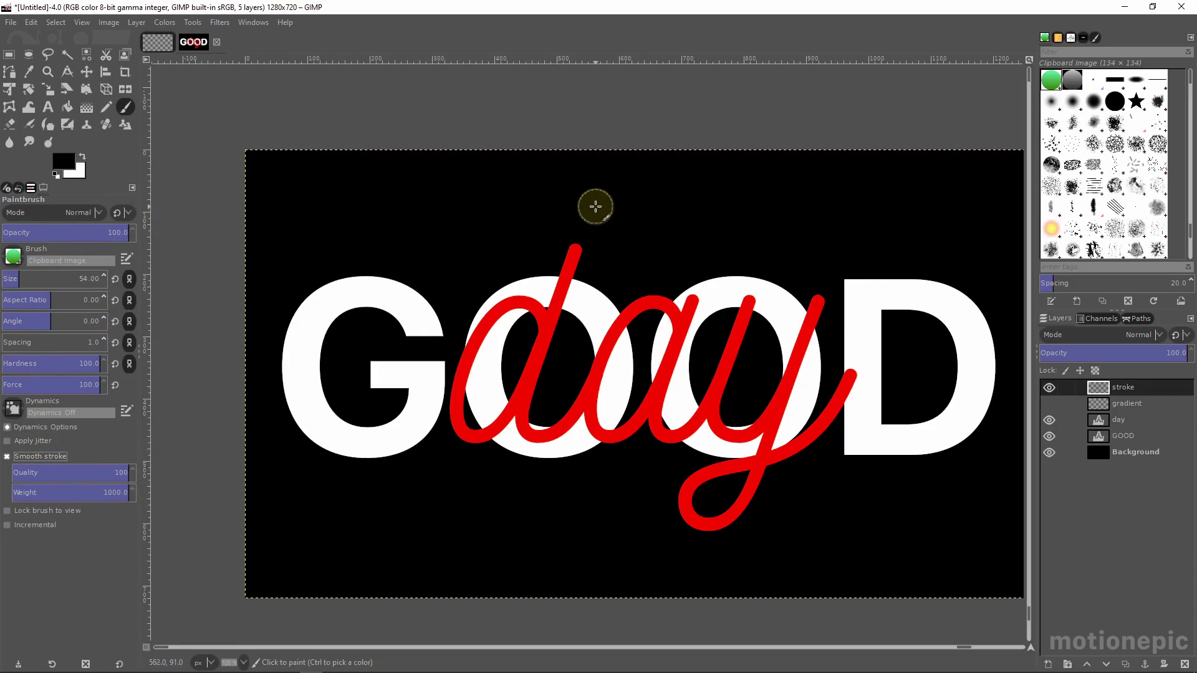
Step: Try painting freehand 3D strokes over "day" at brush sizes 54 and 124, and undo them
mouse_move(596, 206)
mouse_down()
mouse_move(552, 274)
mouse_move(505, 429)
mouse_up()
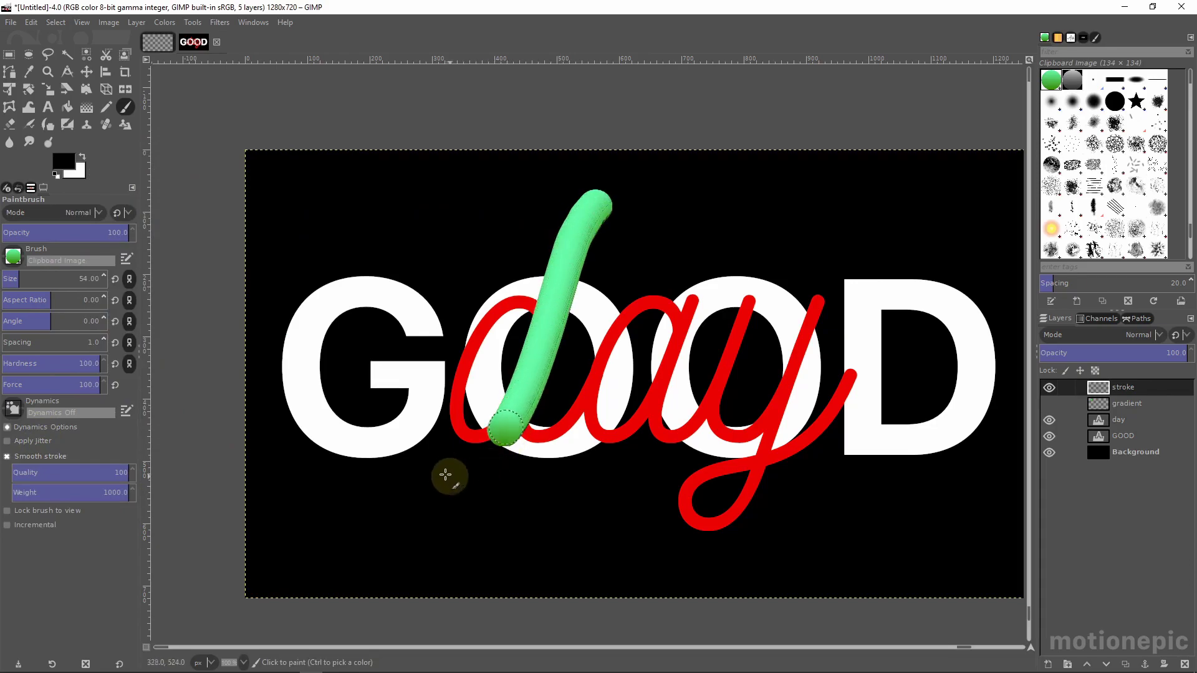
mouse_move(445, 475)
mouse_down()
mouse_move(432, 430)
mouse_move(450, 368)
mouse_move(492, 322)
mouse_move(554, 308)
mouse_move(574, 326)
mouse_move(558, 421)
mouse_move(573, 459)
mouse_move(650, 313)
mouse_move(692, 278)
mouse_move(722, 333)
mouse_up()
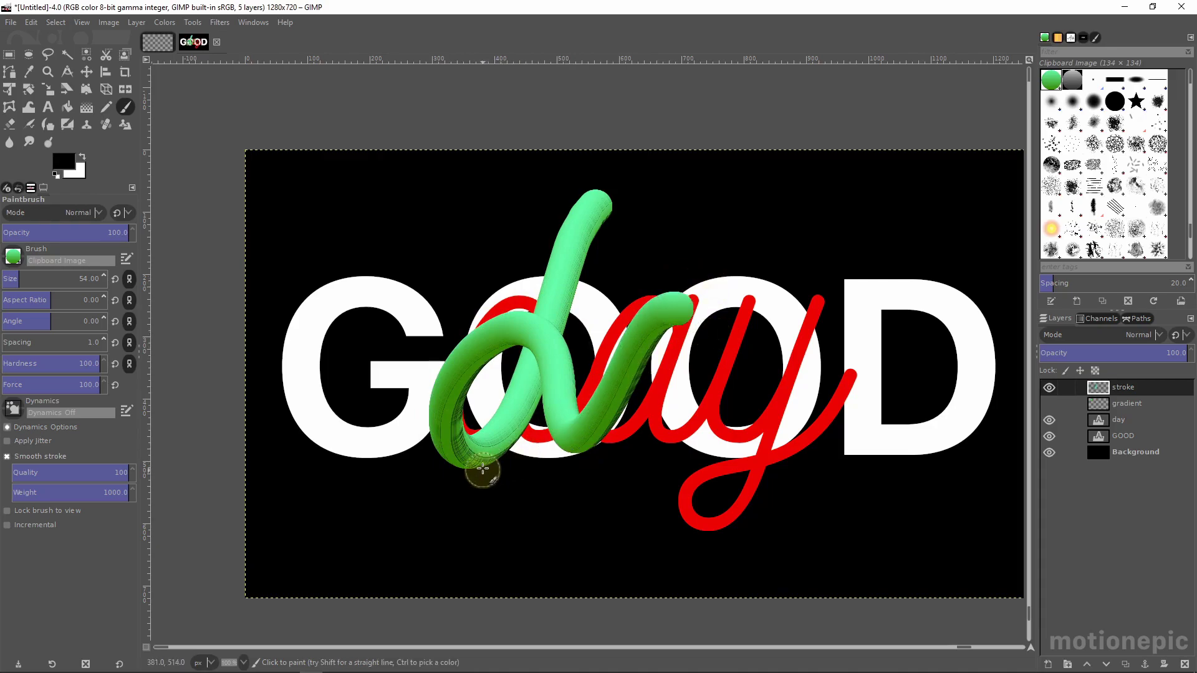
ctrl+scroll(483, 467, up, 2)
ctrl+scroll(506, 223, down, 2)
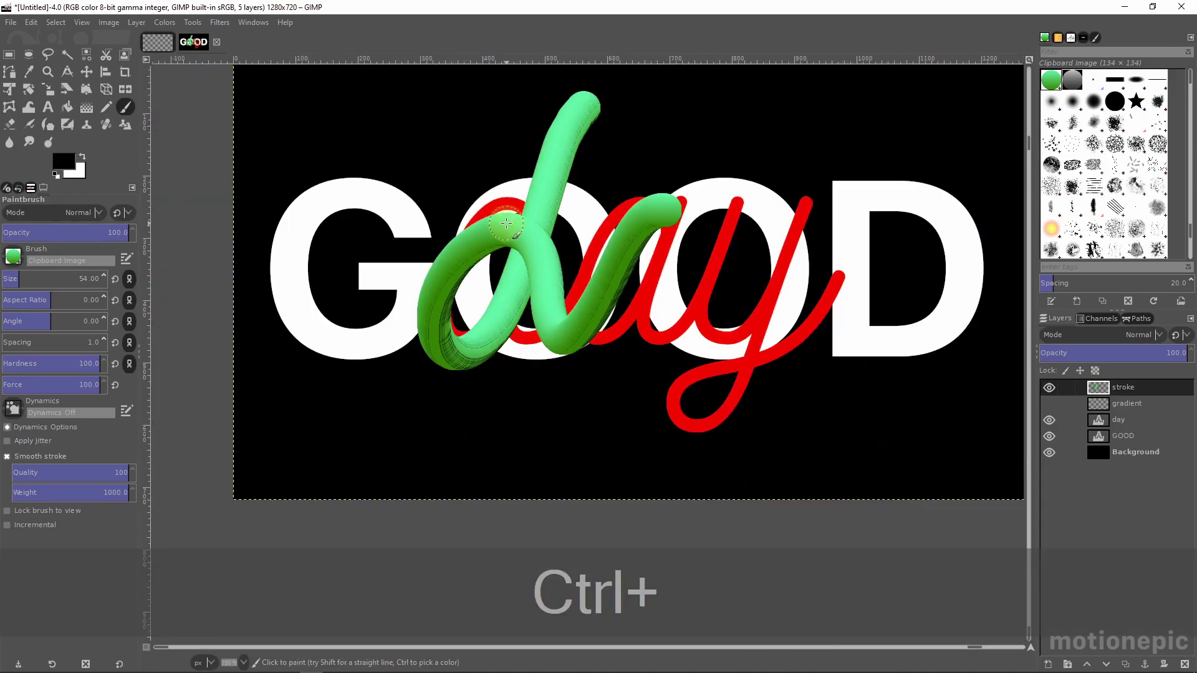
drag(506, 223, 506, 254)
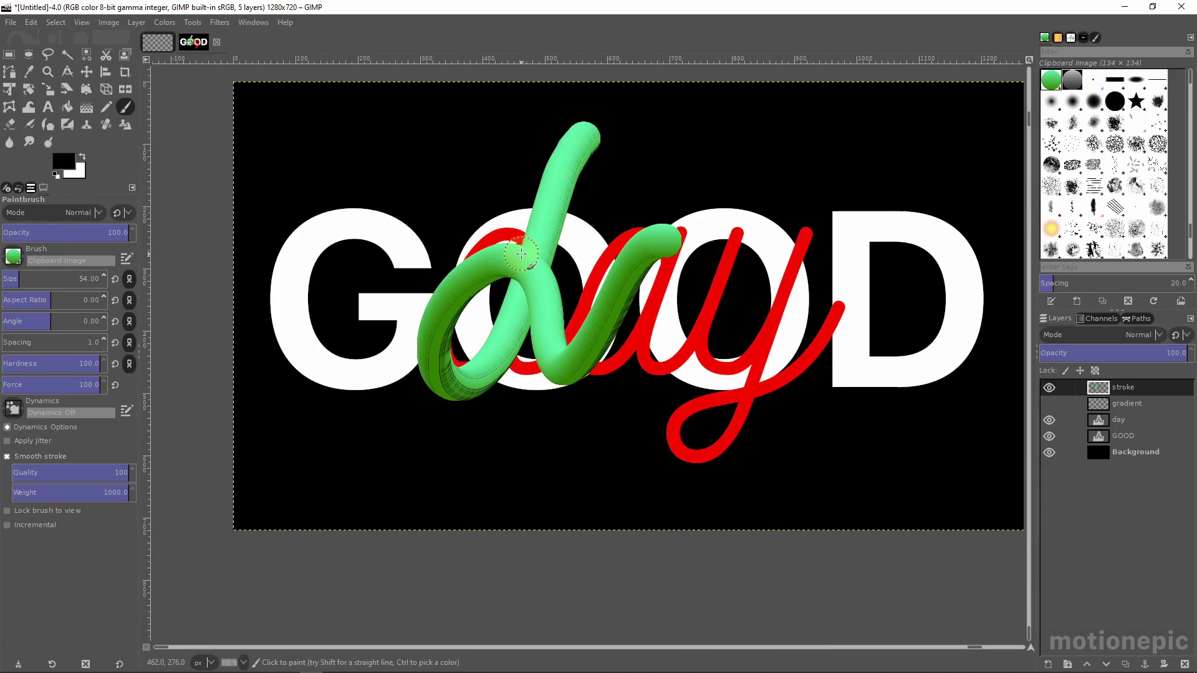
key(ctrl+z)
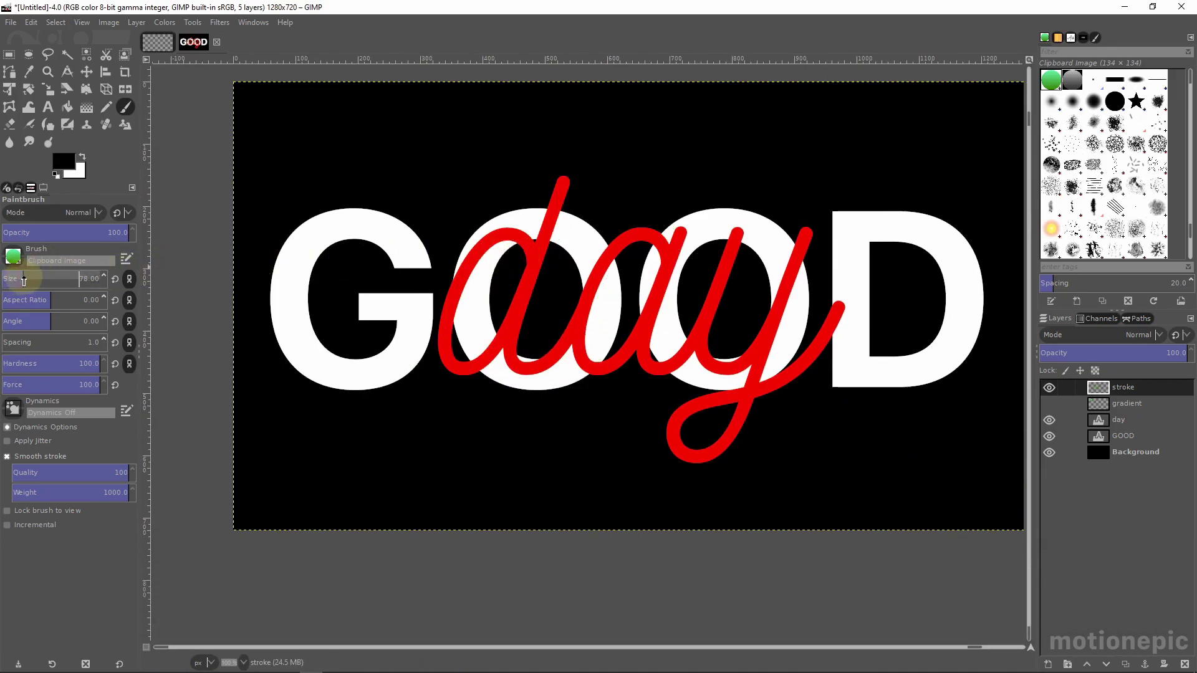
mouse_move(562, 180)
mouse_down()
mouse_move(469, 381)
mouse_move(400, 374)
mouse_move(435, 266)
mouse_move(495, 224)
mouse_move(519, 293)
mouse_move(507, 386)
mouse_move(532, 404)
mouse_move(573, 290)
mouse_move(635, 213)
mouse_move(688, 219)
mouse_move(687, 333)
mouse_move(606, 351)
mouse_move(635, 237)
mouse_move(707, 265)
mouse_move(715, 364)
mouse_move(762, 269)
mouse_move(823, 315)
mouse_move(687, 507)
mouse_move(891, 332)
mouse_move(935, 315)
mouse_up()
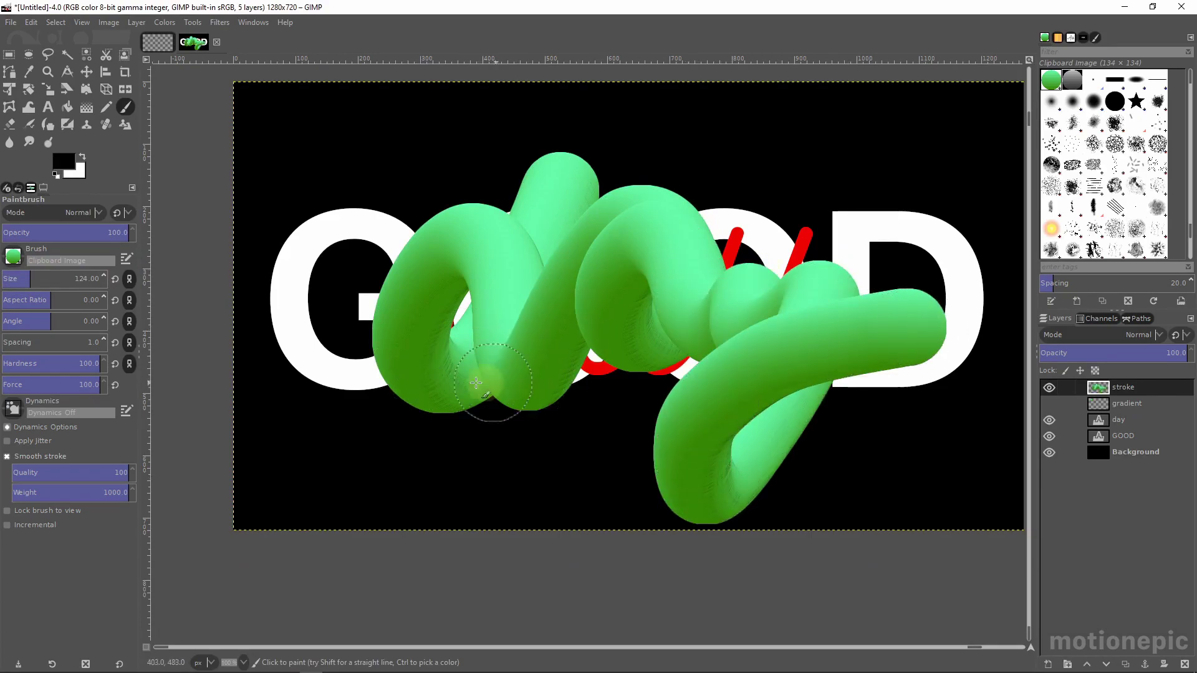
key(ctrl+z)
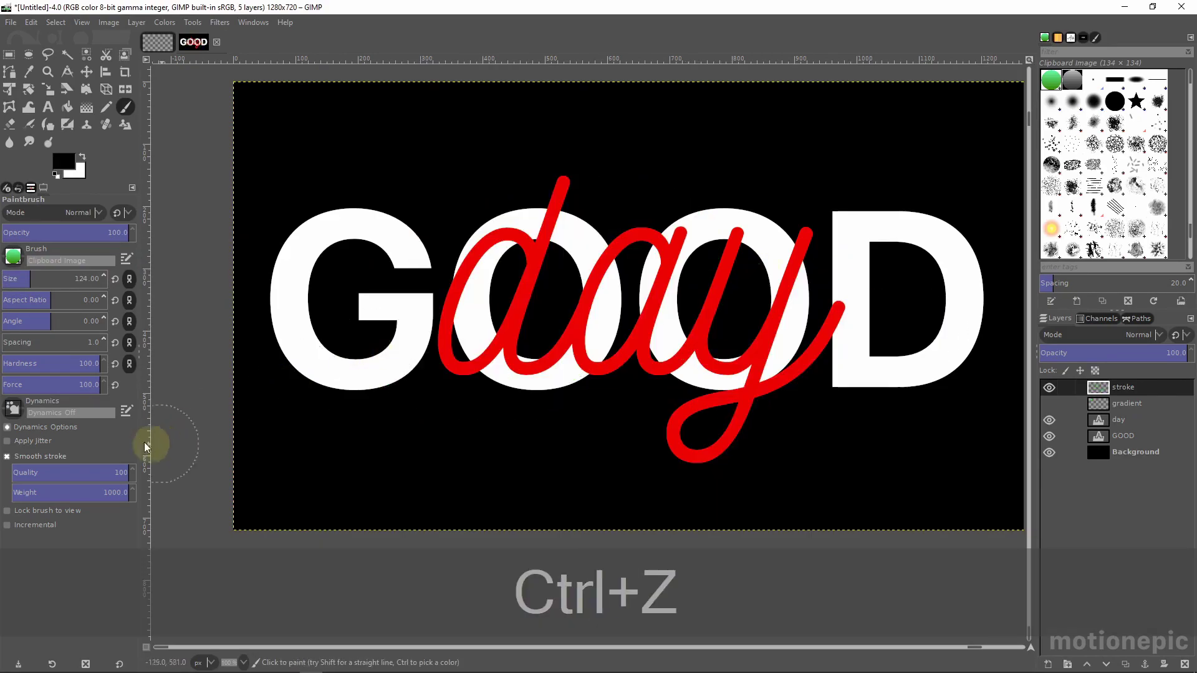
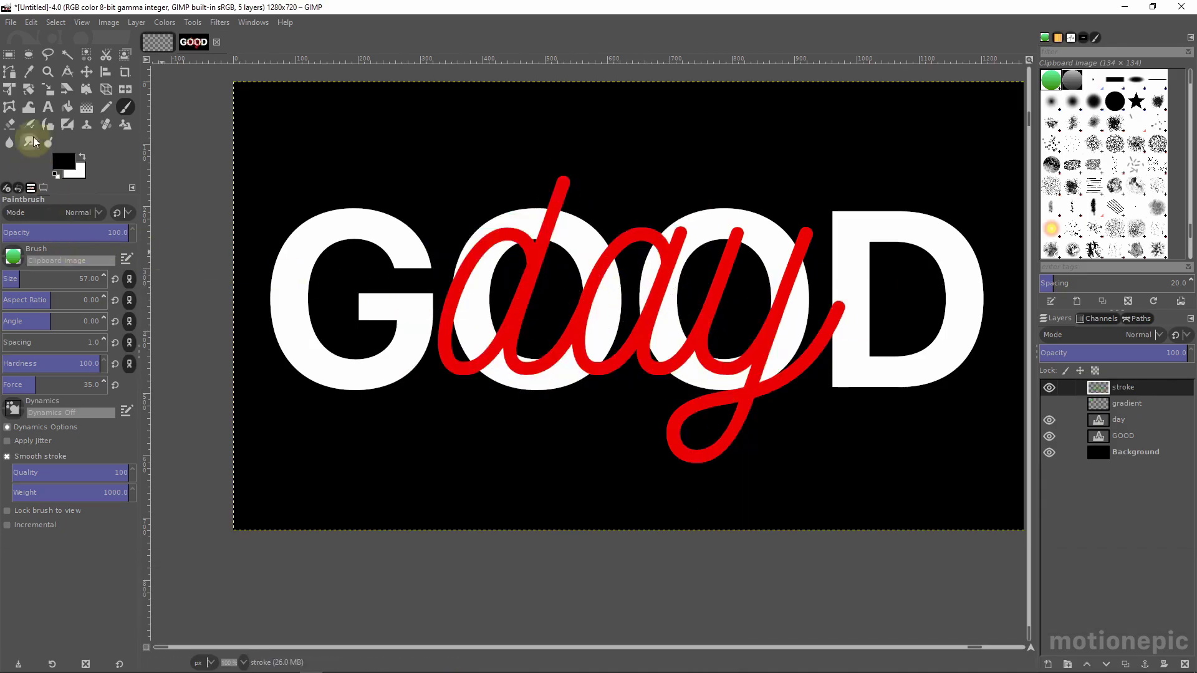
Step: Start a path at the top of the d's stem and place rough anchors around the d of "day" and into the a
click(13, 76)
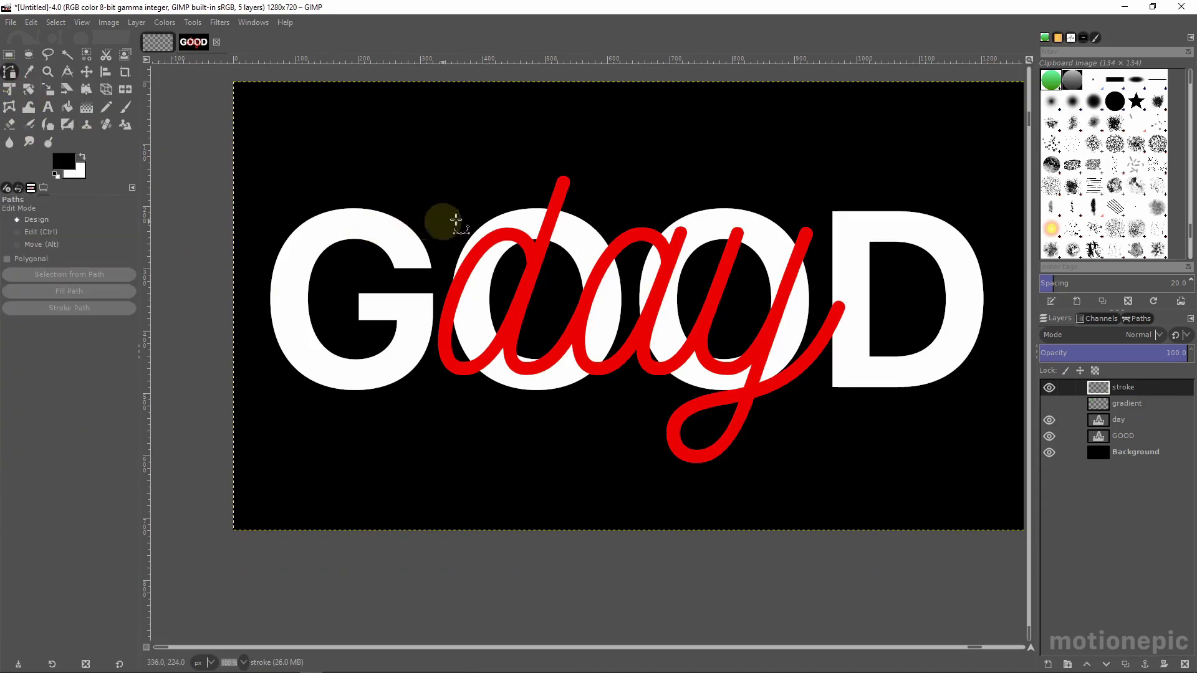
ctrl+scroll(552, 202, up, 1)
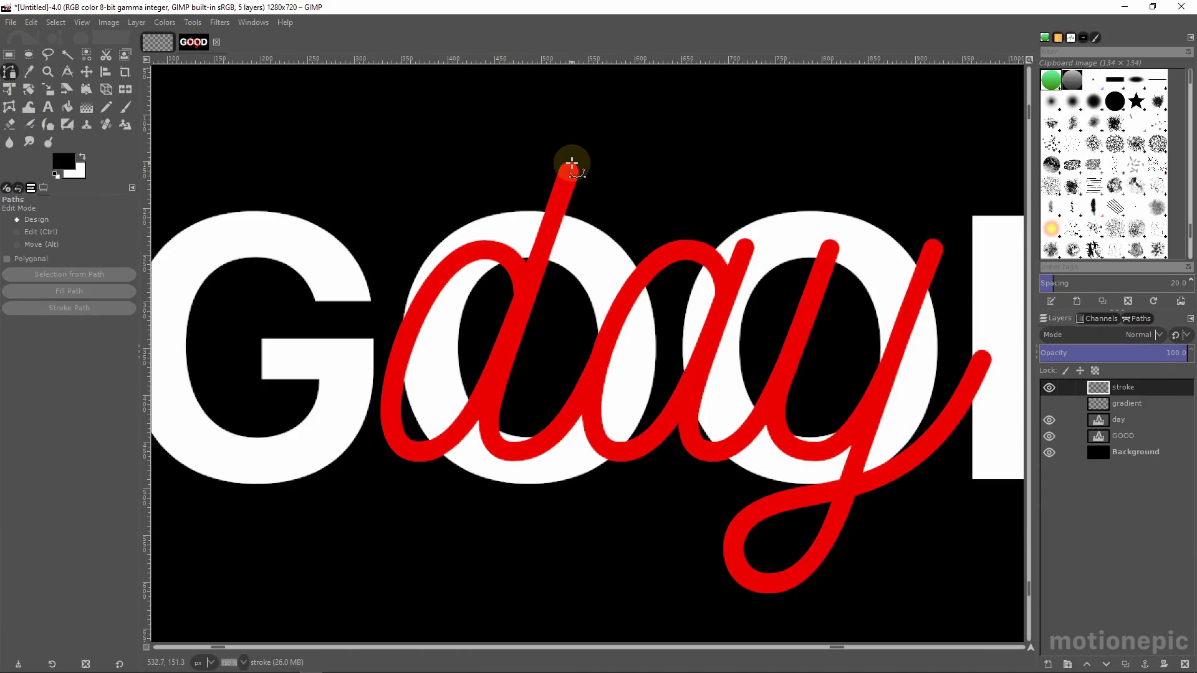
click(572, 163)
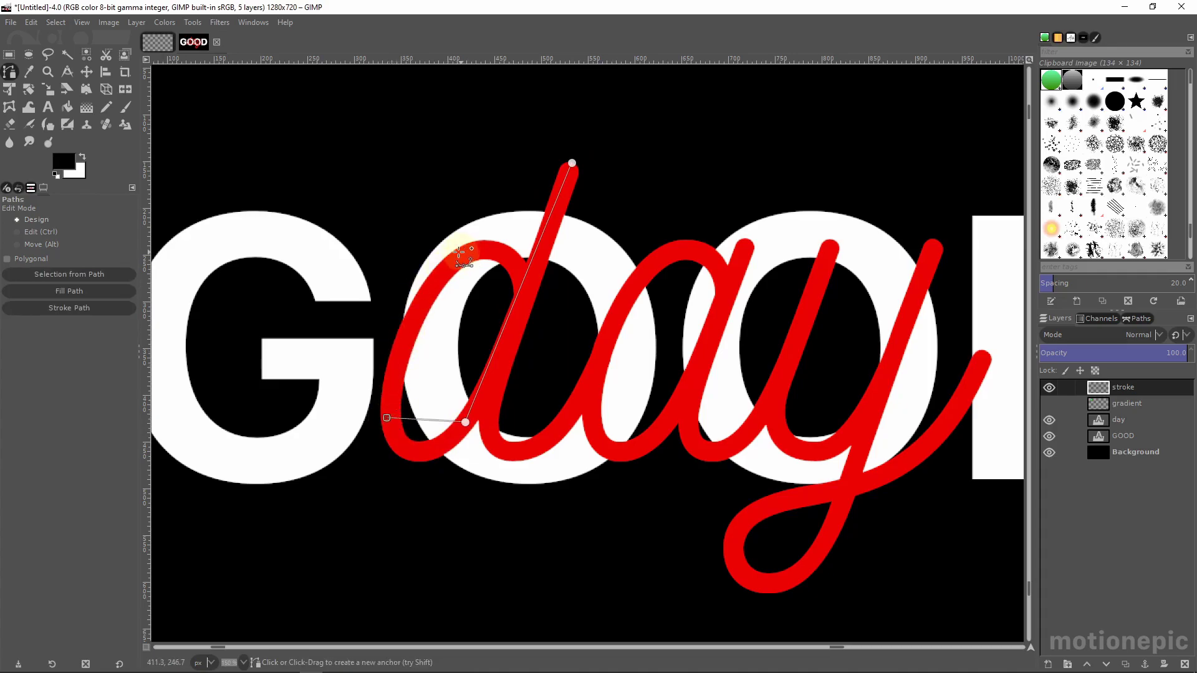
drag(535, 281, 556, 427)
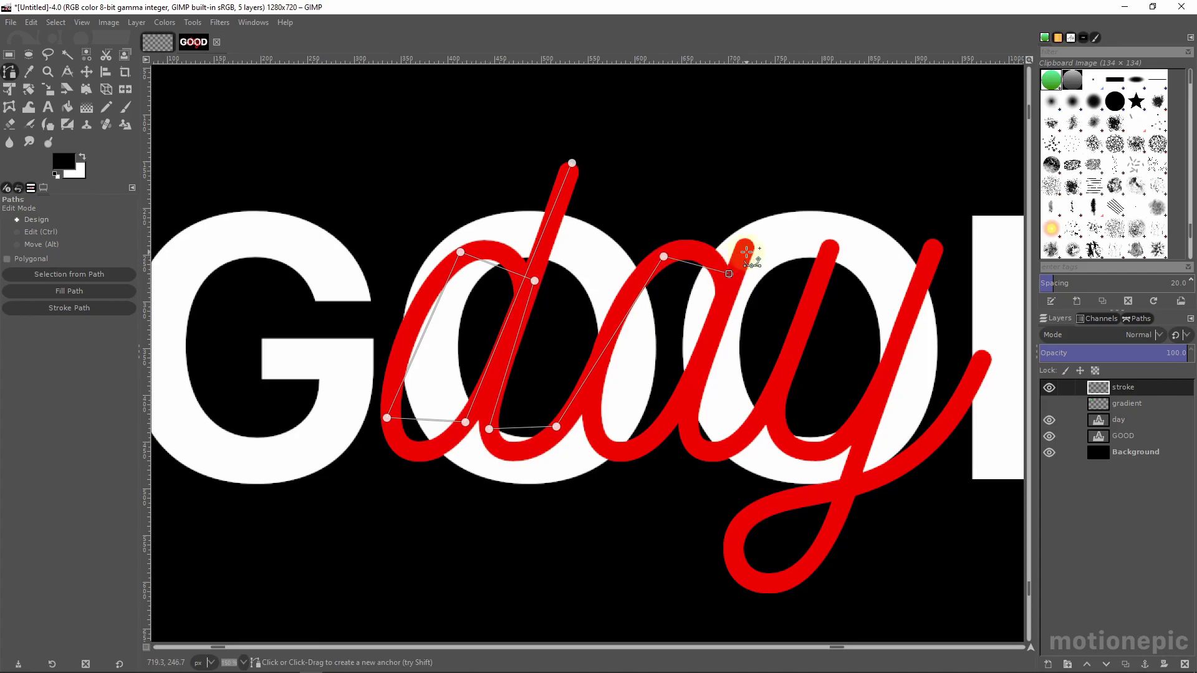
Step: Continue the path with anchors down the a's stem, around its bowl and up towards the y
drag(746, 252, 679, 413)
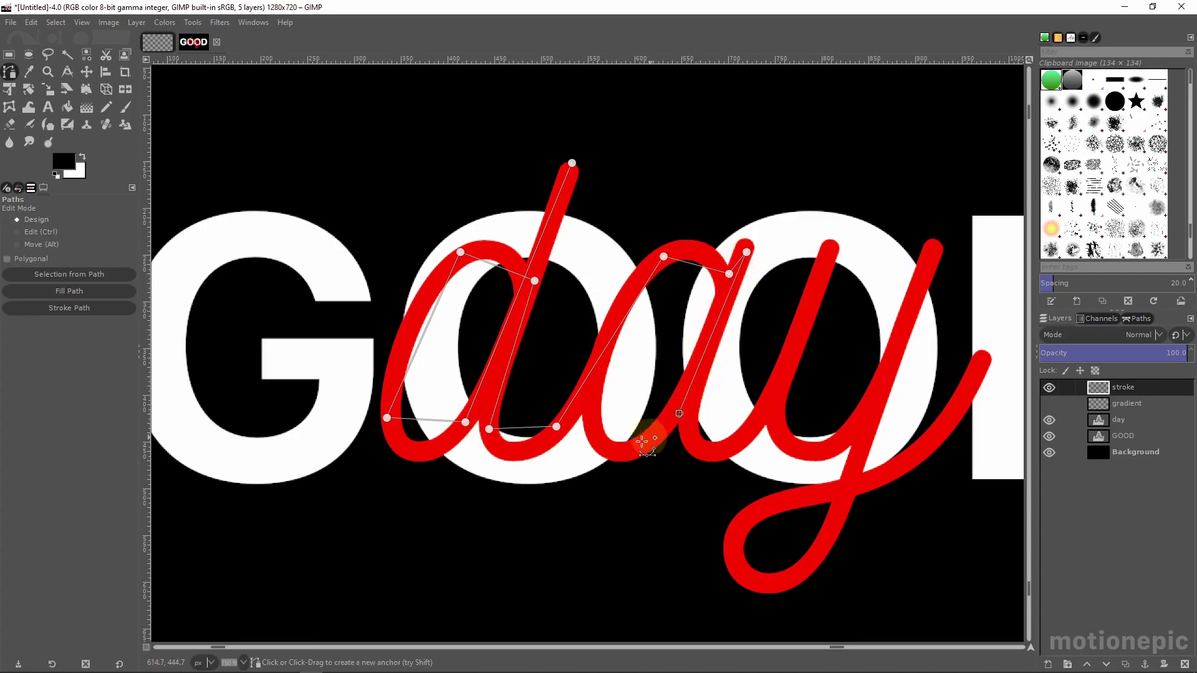
drag(589, 409, 699, 392)
drag(707, 453, 773, 396)
Step: Continue the path with rough anchors over the y: both arm tops, the cup, the descender loop, the crossing and the tail's end
click(829, 244)
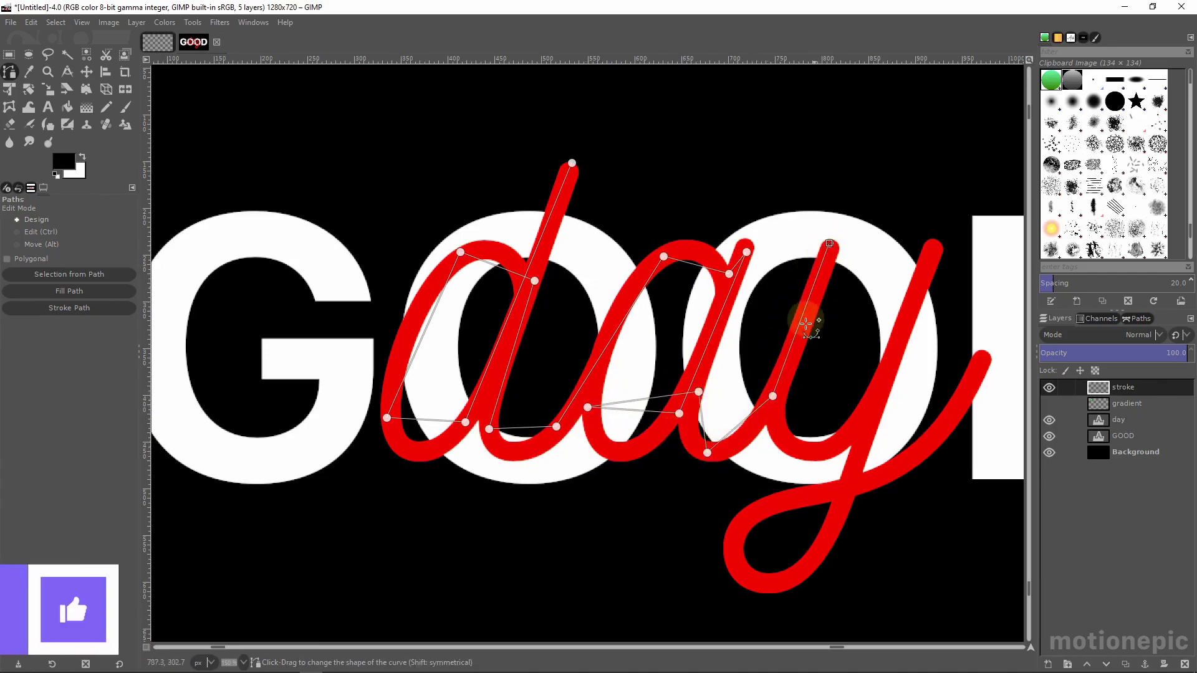
click(930, 248)
click(829, 534)
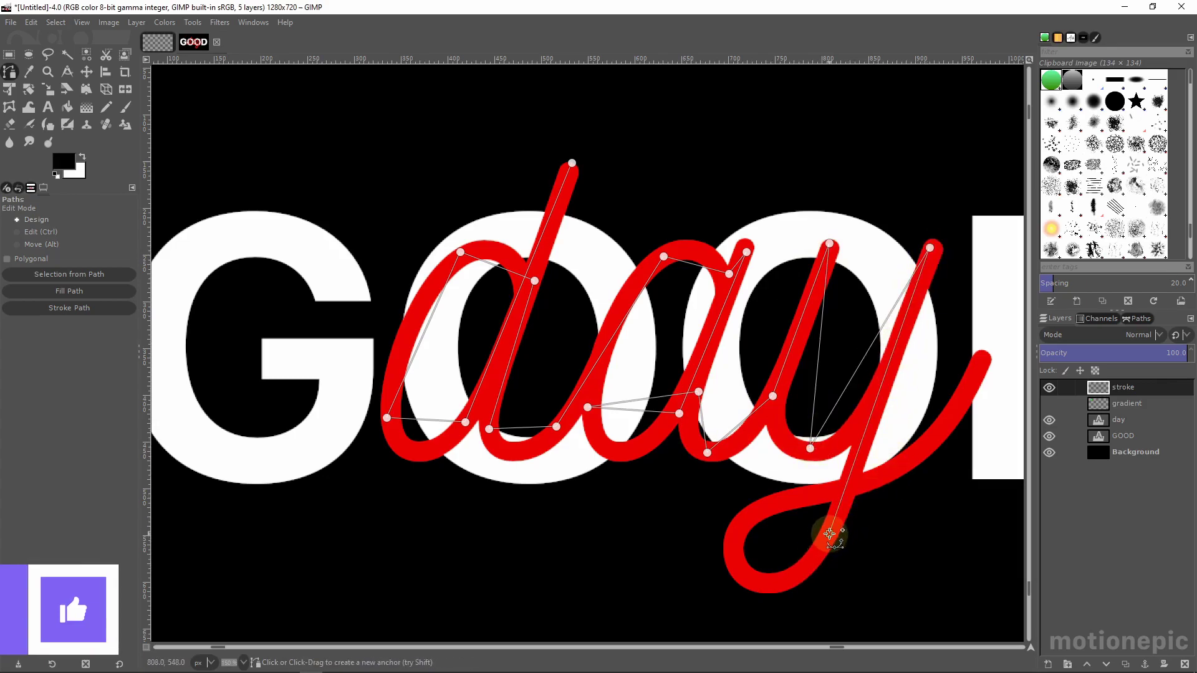
click(732, 547)
click(860, 484)
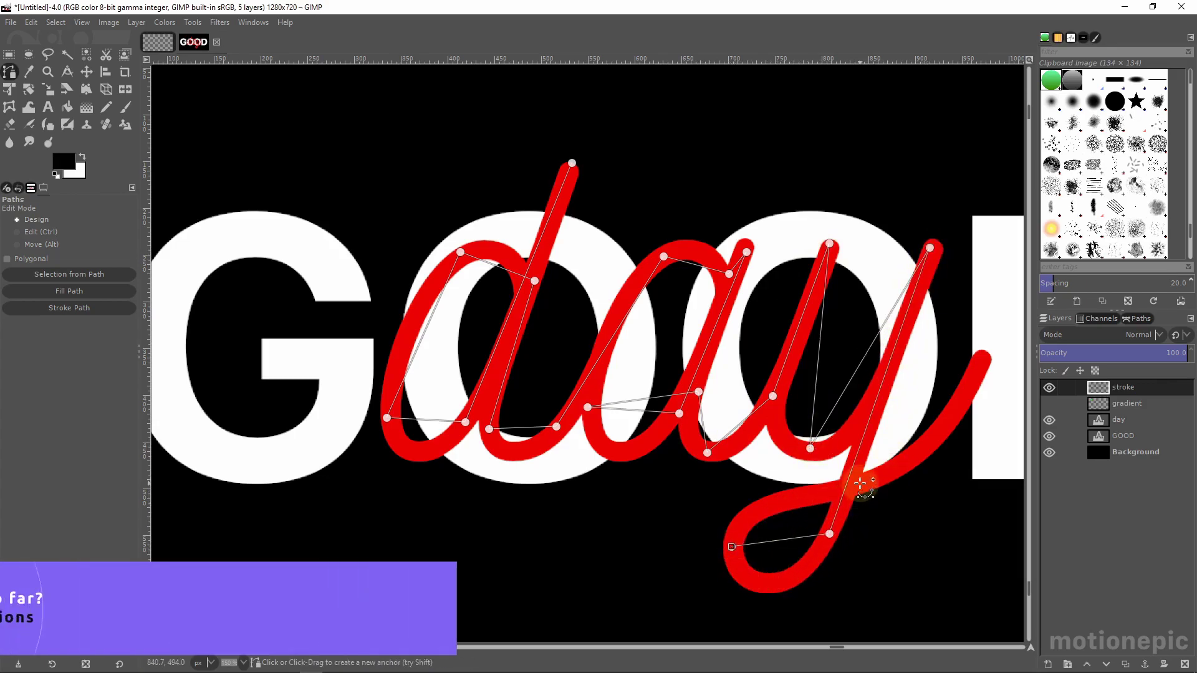
click(984, 356)
Step: Bend the path segments of the d so they roughly follow the bottom, outer side and top of its bowl
click(572, 163)
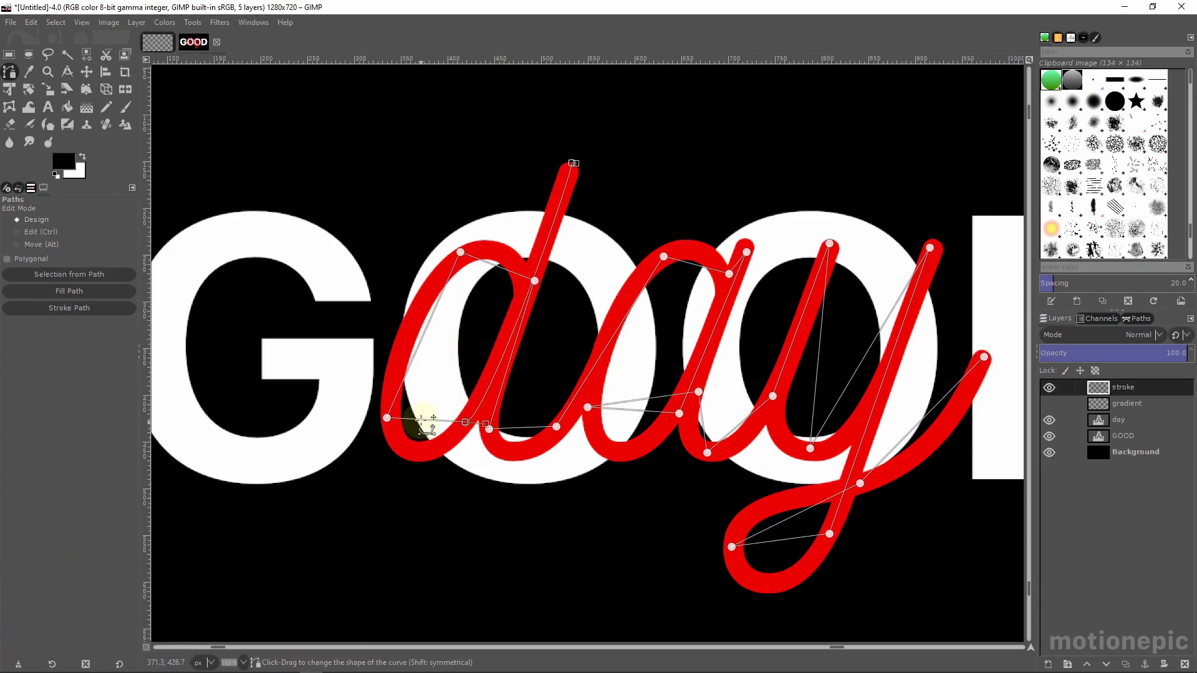
drag(425, 424, 416, 456)
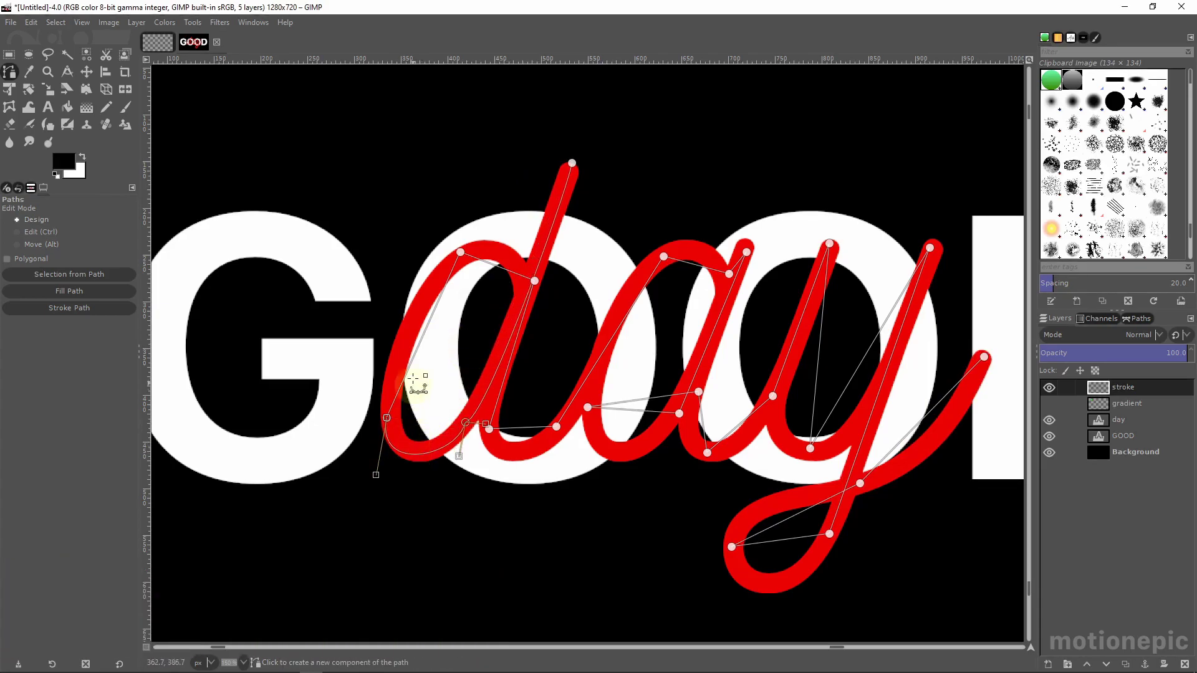
drag(417, 353, 407, 338)
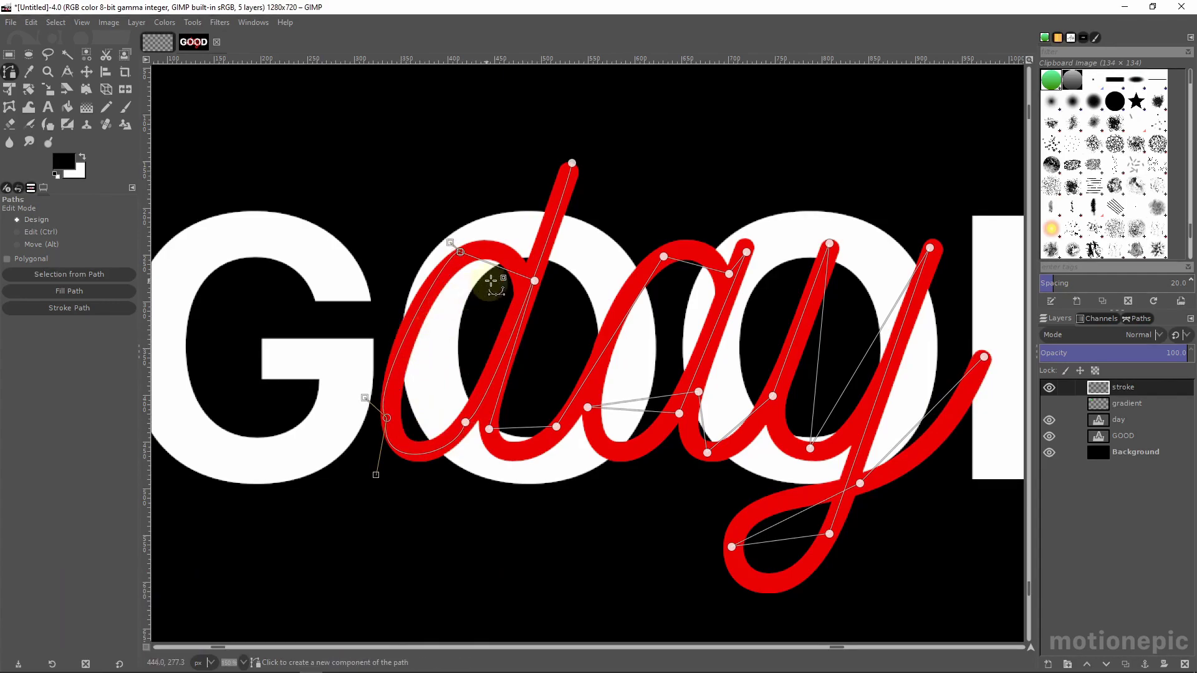
drag(494, 261, 502, 256)
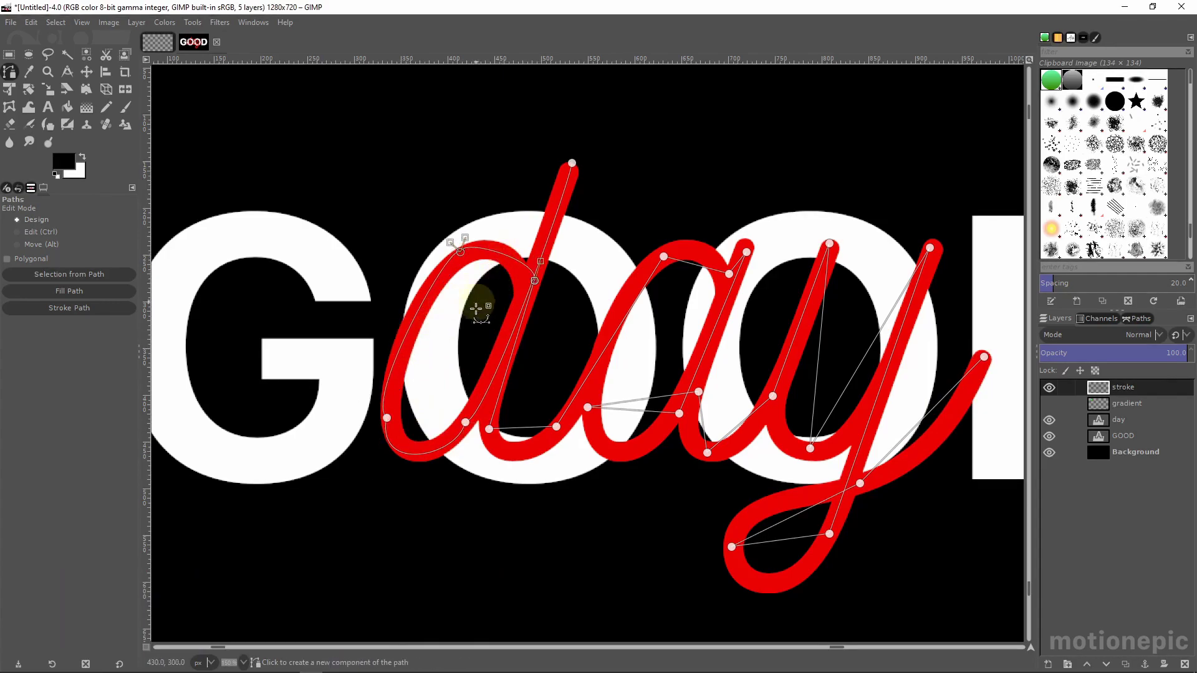
scroll(492, 368, up, 1)
Step: Refine the d's bowl curve by adjusting its anchor handles symmetrically so that the line runs smoothly through the red stroke
click(599, 96)
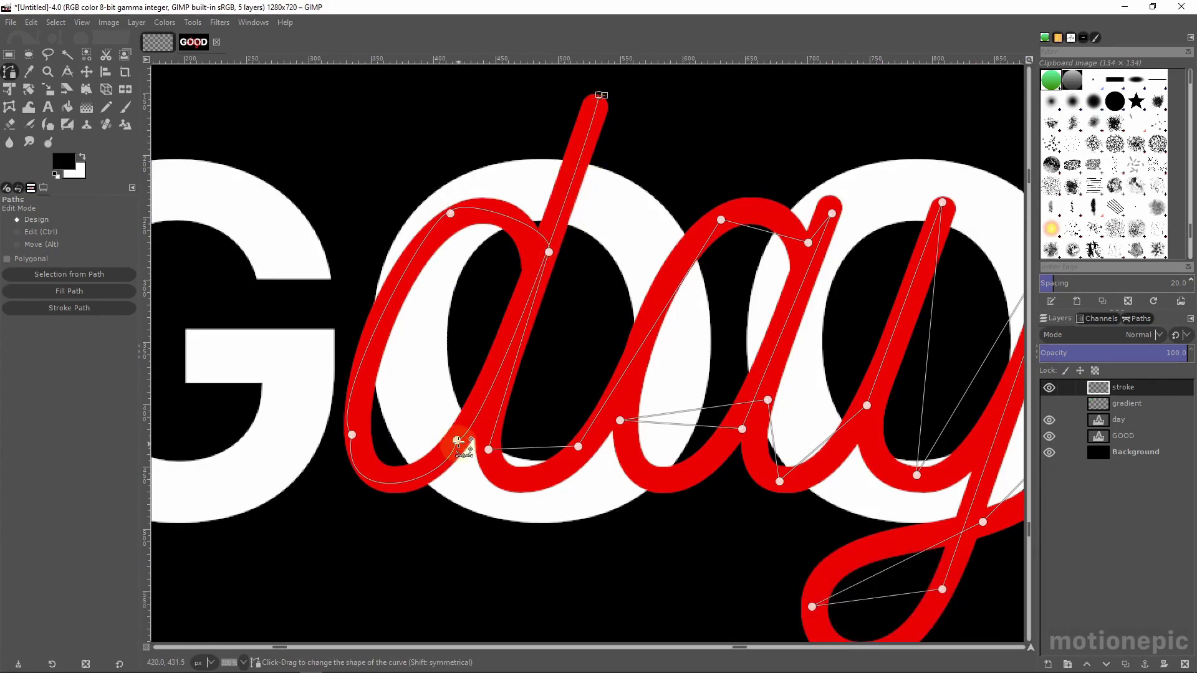
scroll(459, 444, up, 2)
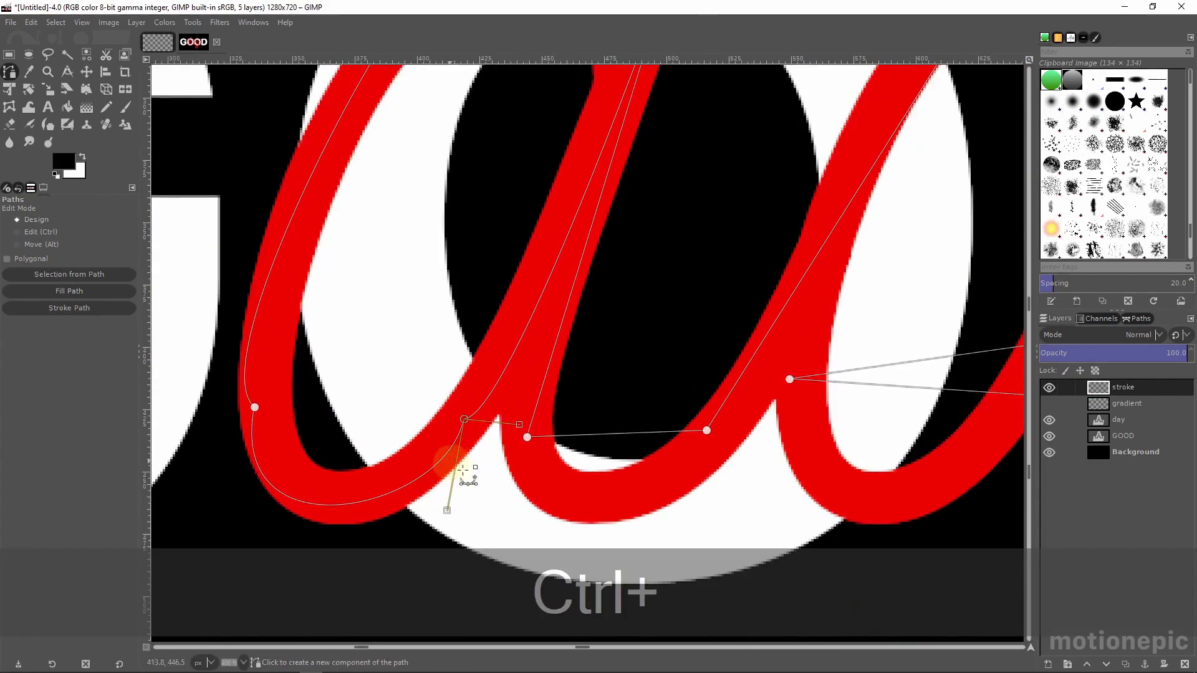
drag(526, 437, 496, 374)
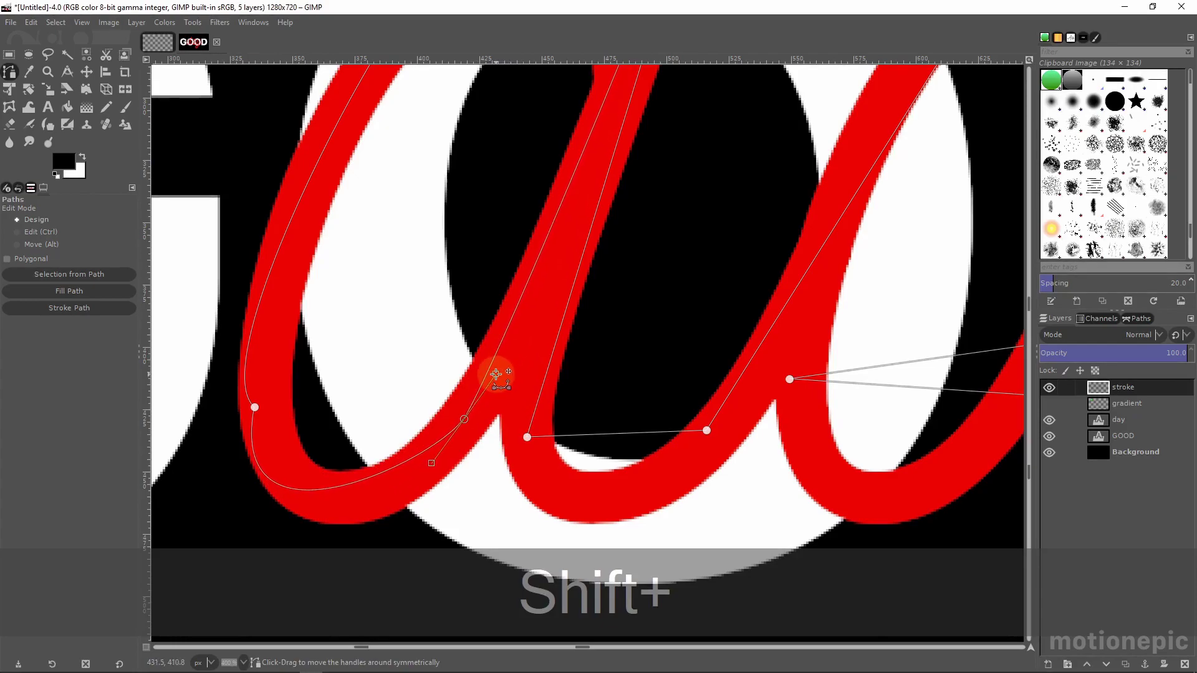
drag(255, 407, 217, 239)
ctrl+scroll(391, 295, down, 2)
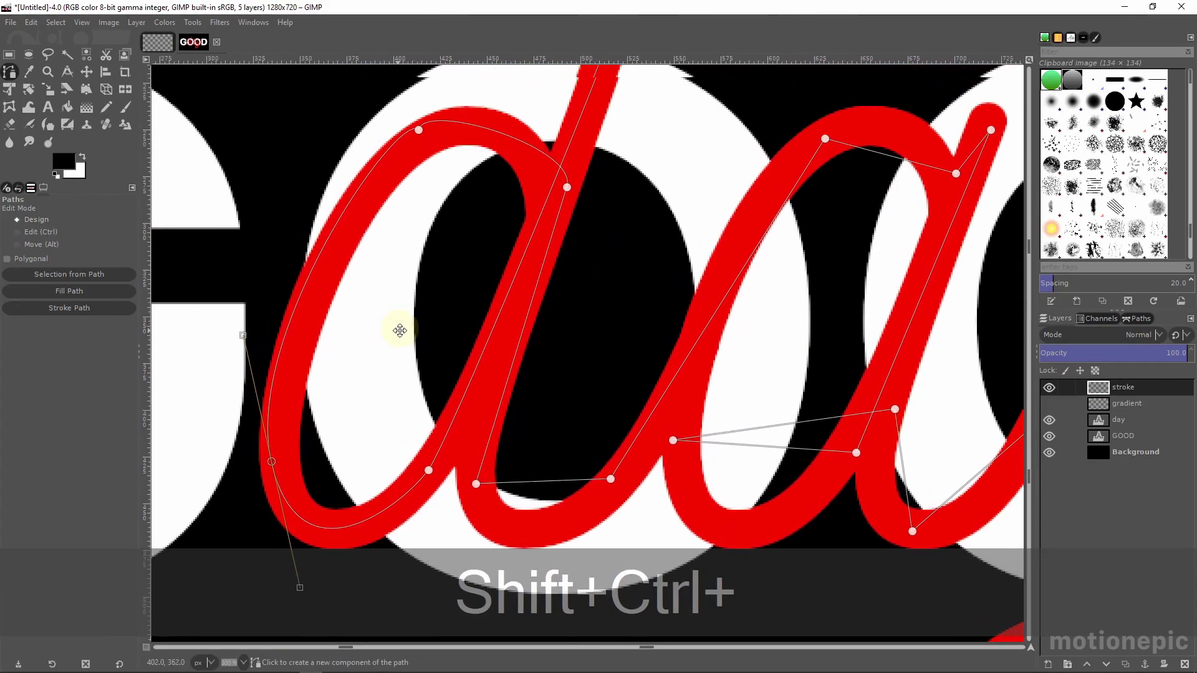
click(419, 142)
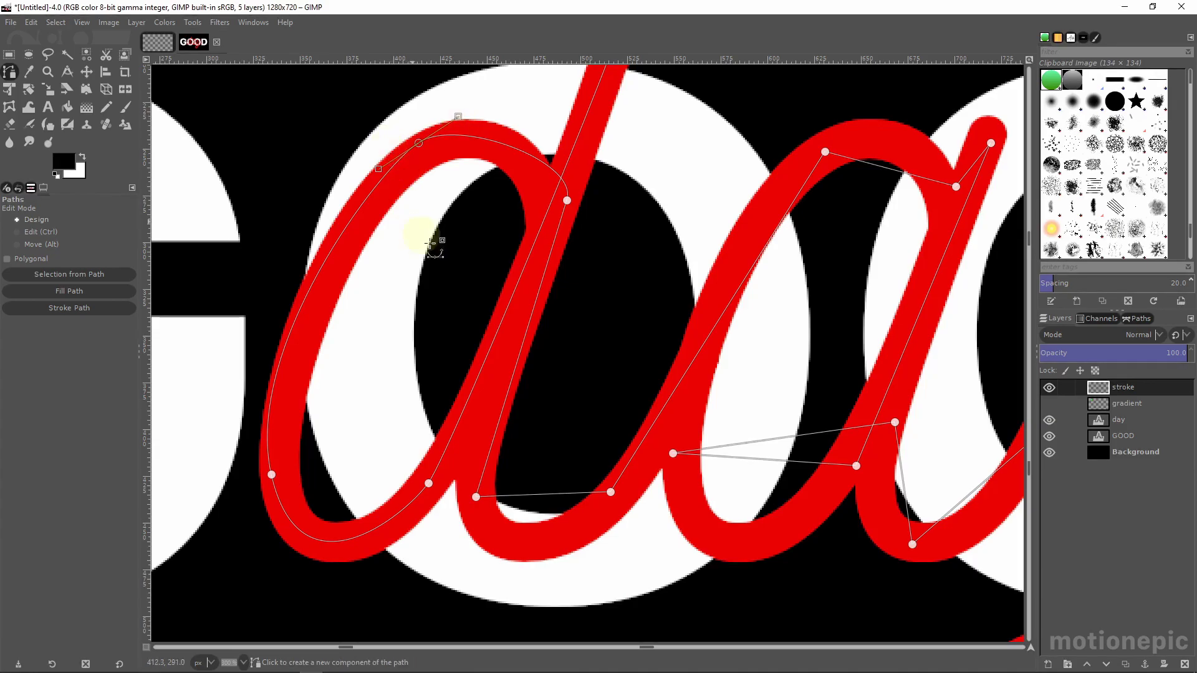
key(ctrl)
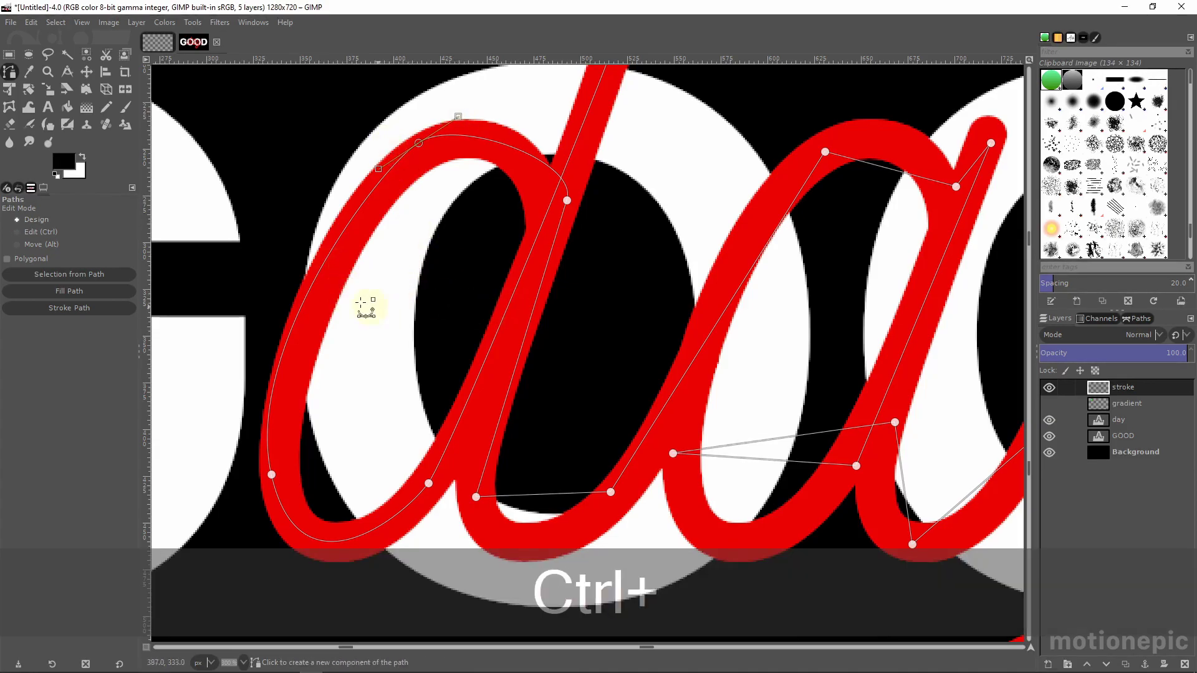
scroll(382, 293, down, 2)
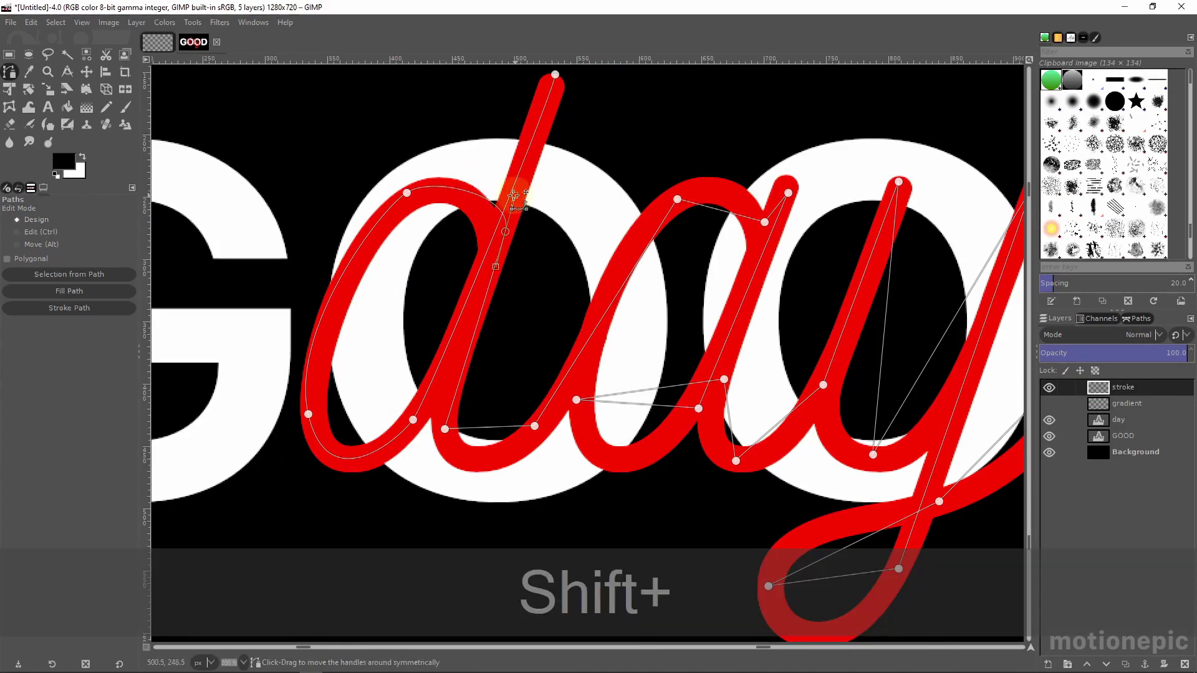
Step: Curve the path around the foot of the d's stem, up the a's side and over the top of its bowl
key(ctrl+z)
key(ctrl+z)
drag(444, 429, 454, 482)
drag(531, 453, 565, 386)
drag(677, 199, 735, 181)
key(ctrl+shift+z)
scroll(709, 197, up, 1)
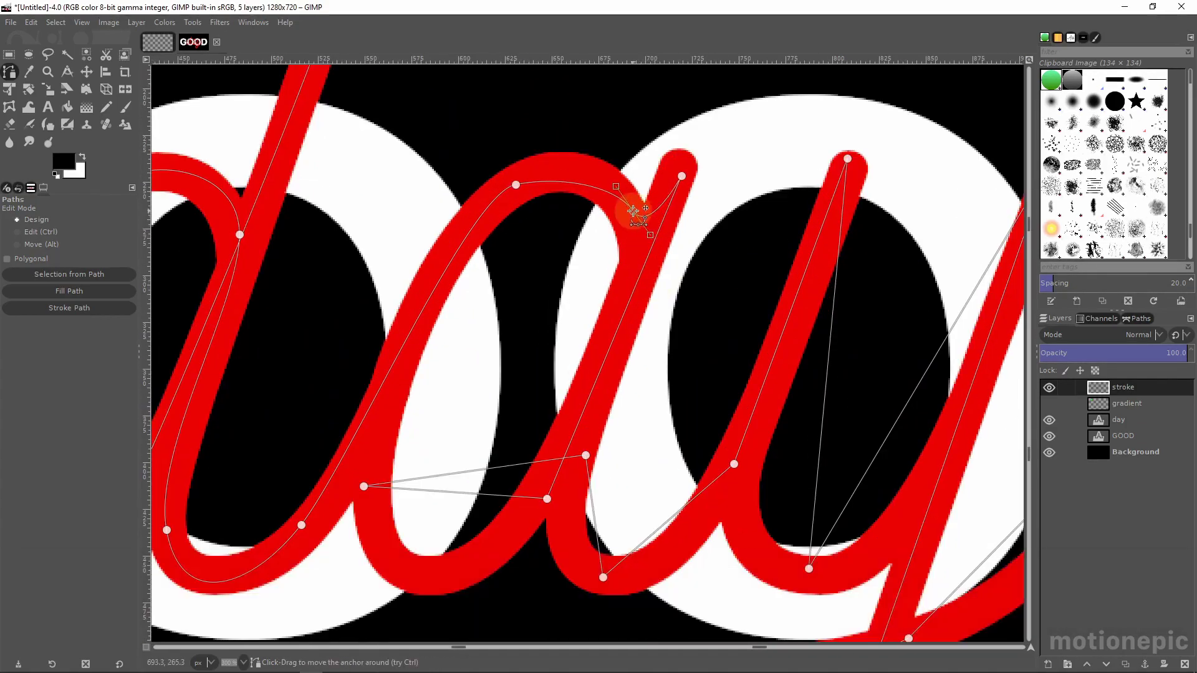
Step: Curve the path around the bottom of the a's bowl and through the foot of its stem towards the y
drag(604, 393, 585, 373)
scroll(574, 454, down, 1)
scroll(574, 454, right, 1)
click(628, 508)
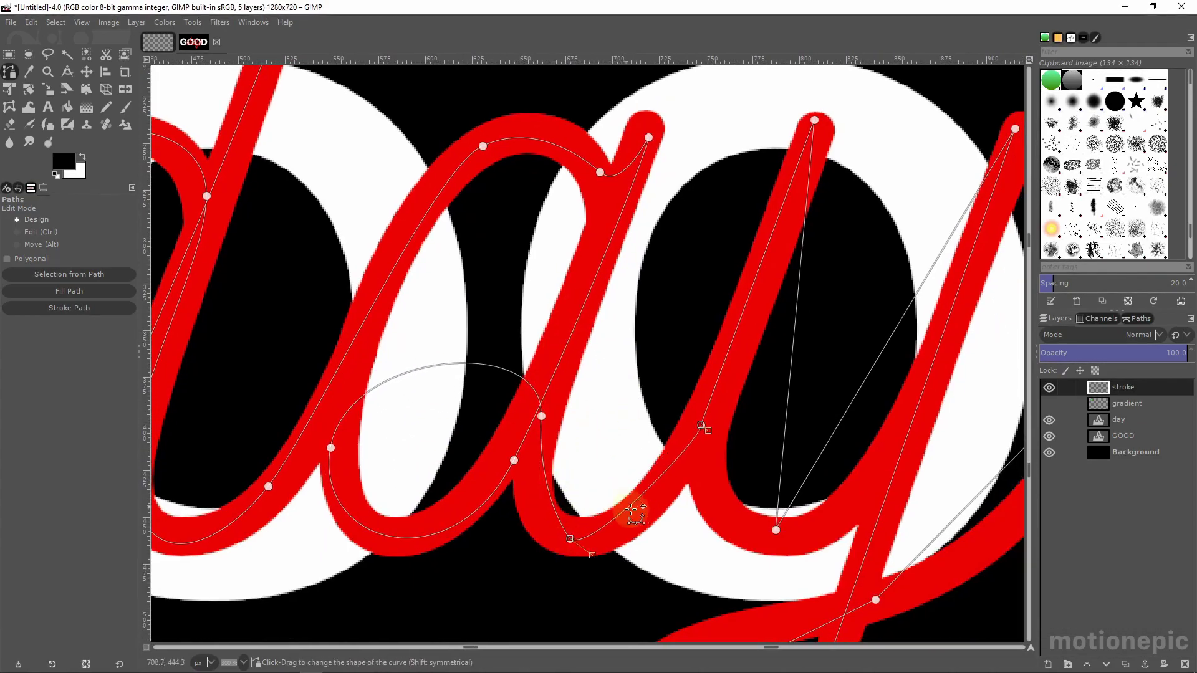
Step: Curve the path down the y's first arm, around its cup and up the second arm, aligning the top anchor's handles
drag(796, 315, 922, 388)
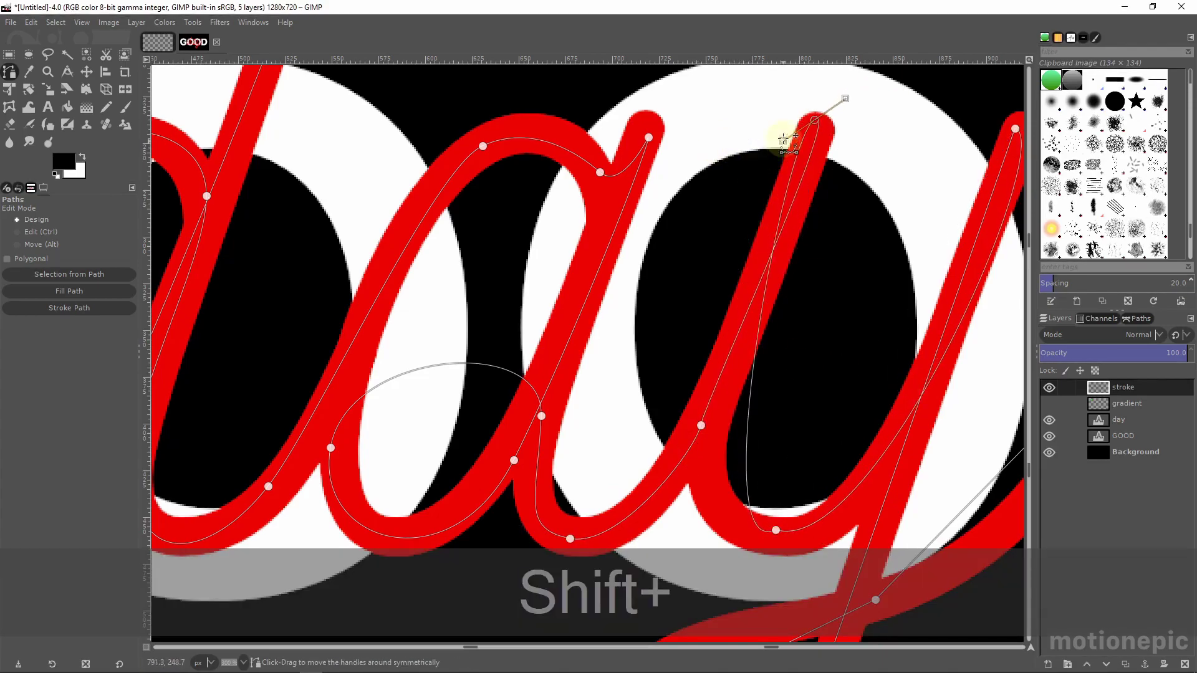
key(ctrl+shift+z)
scroll(691, 522, right, 2)
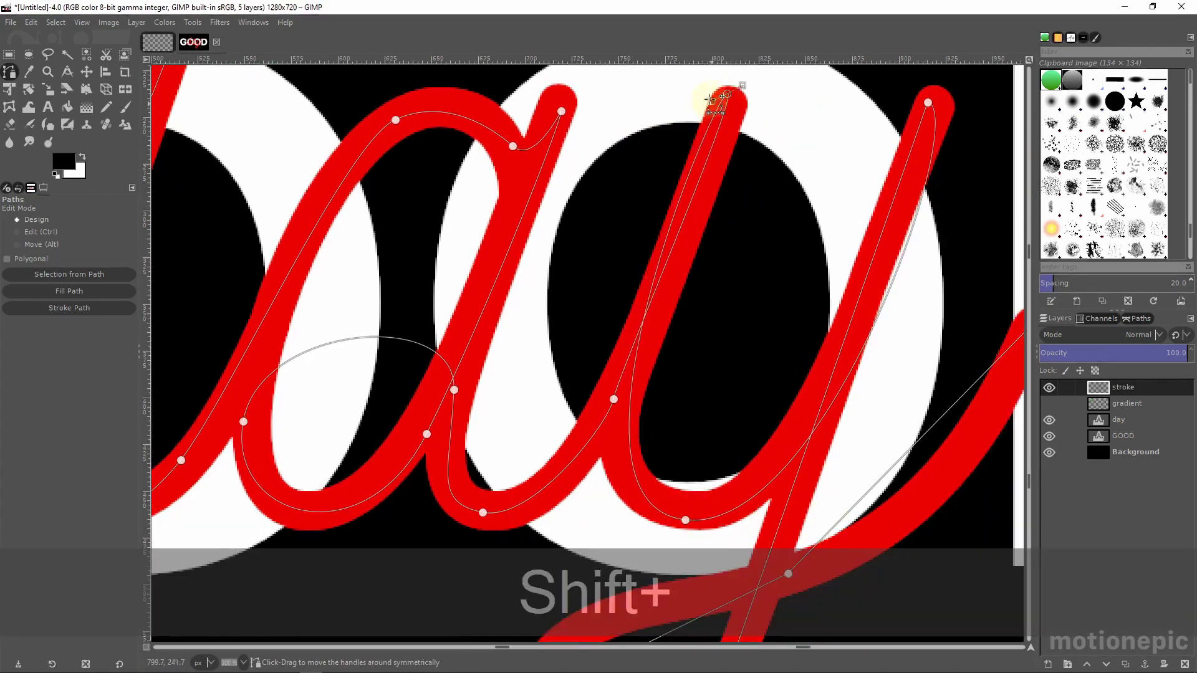
Step: Curve the path down the y's descender, around its loop and out along the tail to the last anchor
scroll(904, 102, right, 1)
scroll(856, 137, down, 5)
scroll(856, 137, down, 1)
mouse_move(633, 430)
mouse_down()
mouse_move(850, 232)
mouse_move(829, 287)
mouse_move(740, 278)
mouse_up()
click(909, 127)
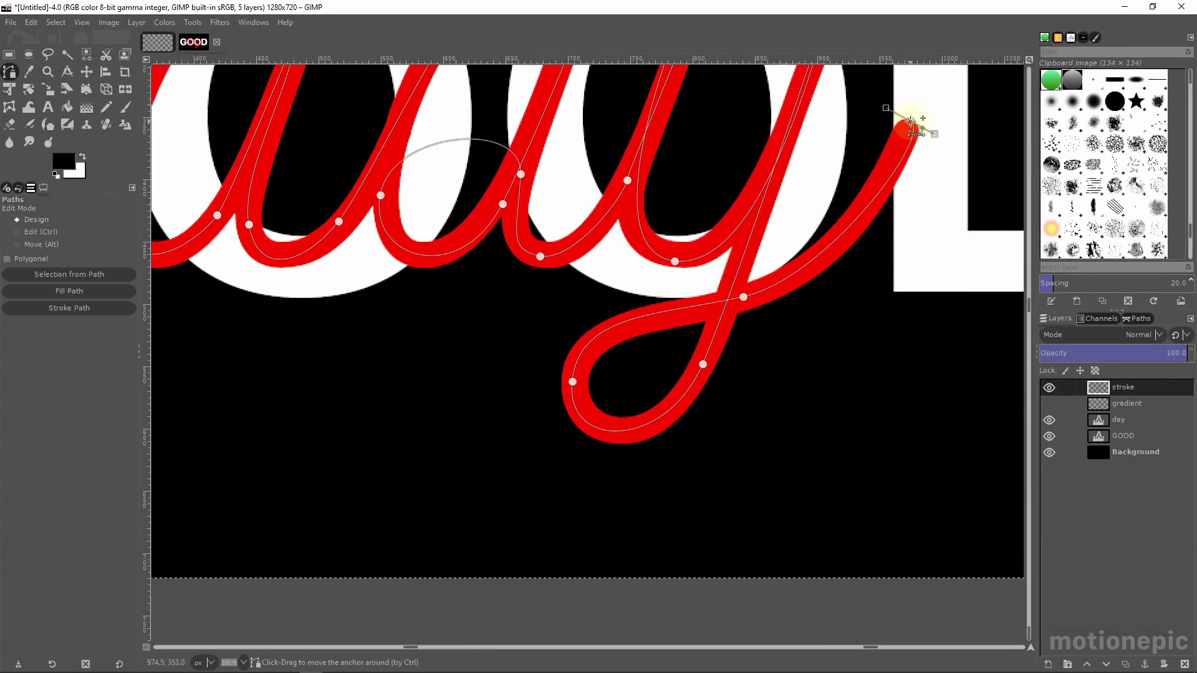
scroll(600, 263, down, 3)
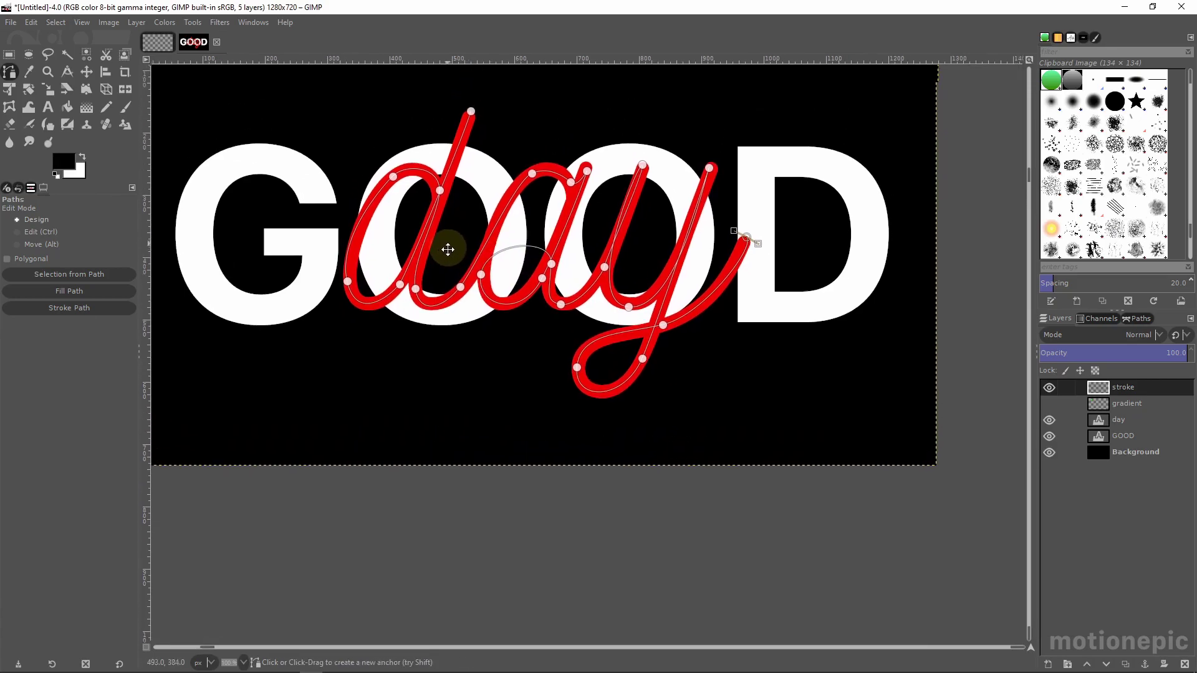
scroll(454, 254, up, 1)
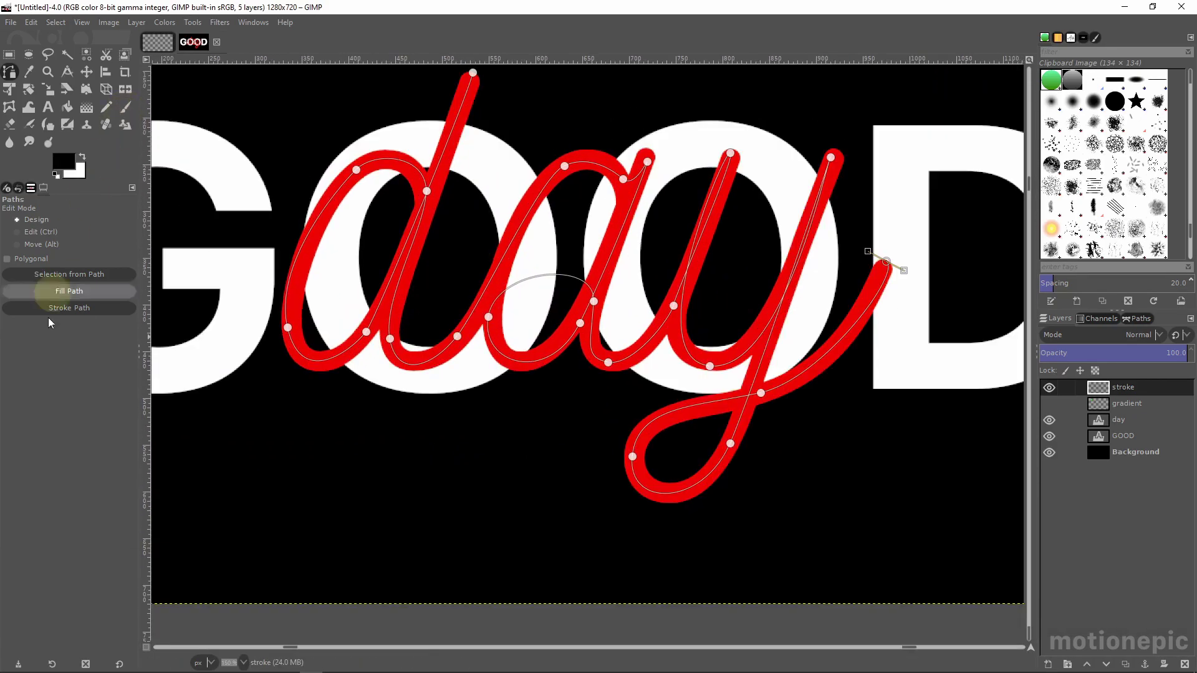
Step: Try stroking the path with the Paintbrush and emulated brush dynamics, and undo the stroke
click(81, 310)
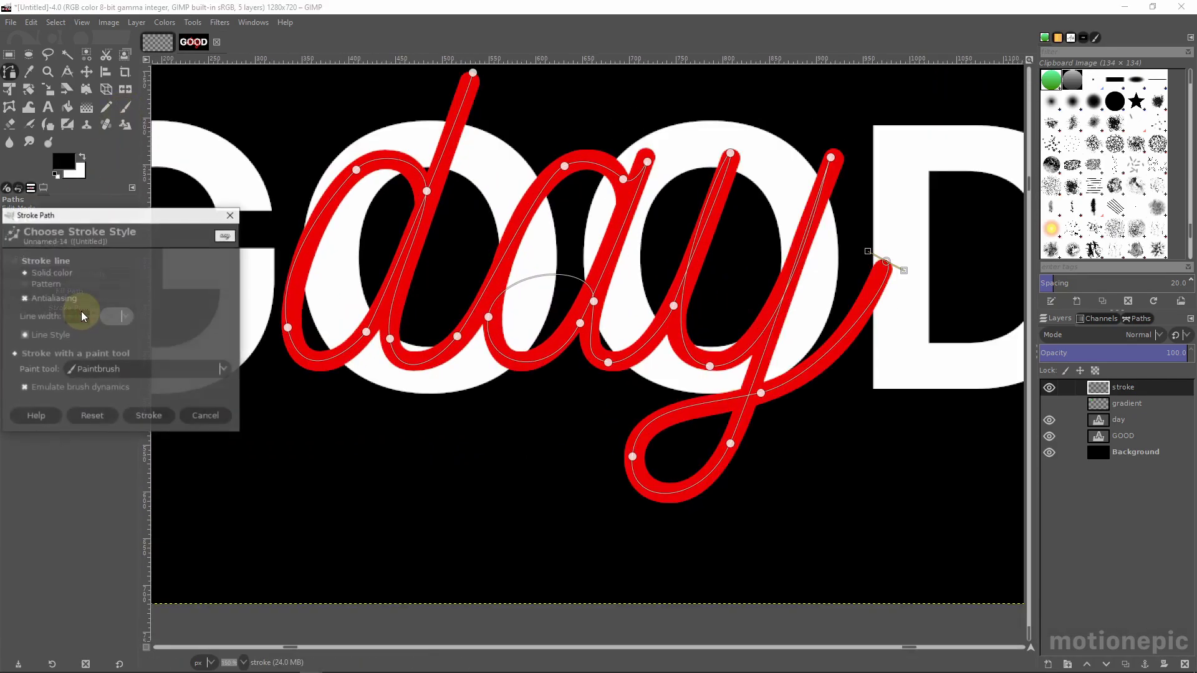
drag(60, 220, 99, 217)
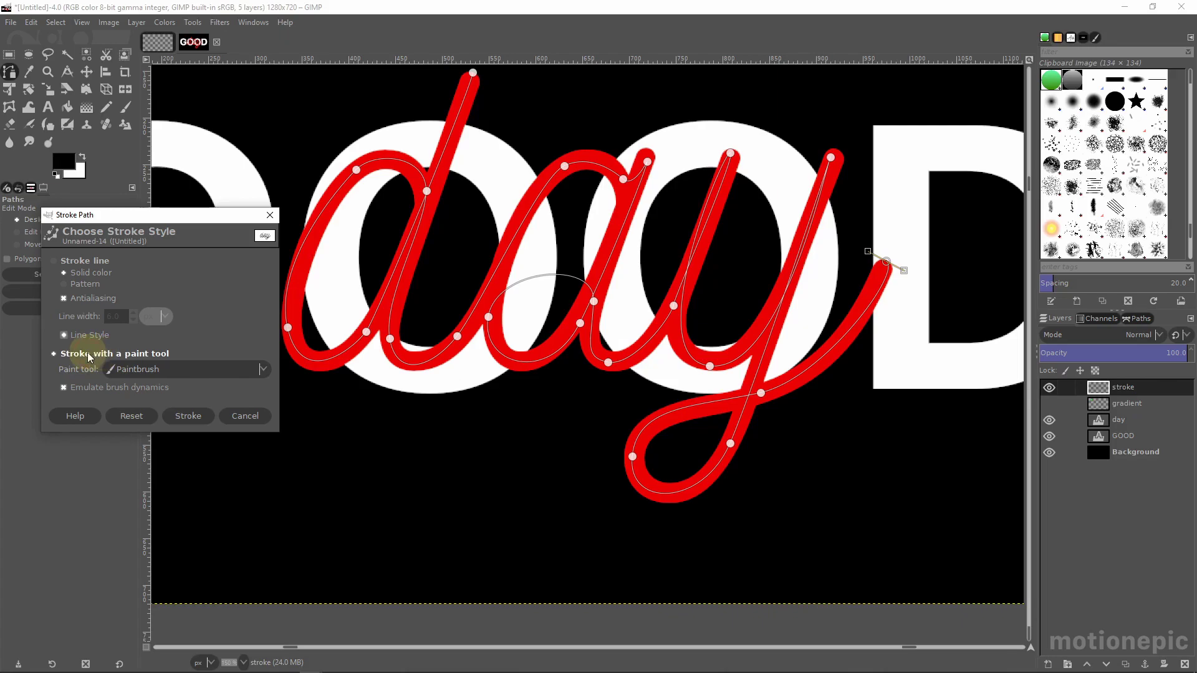
click(134, 369)
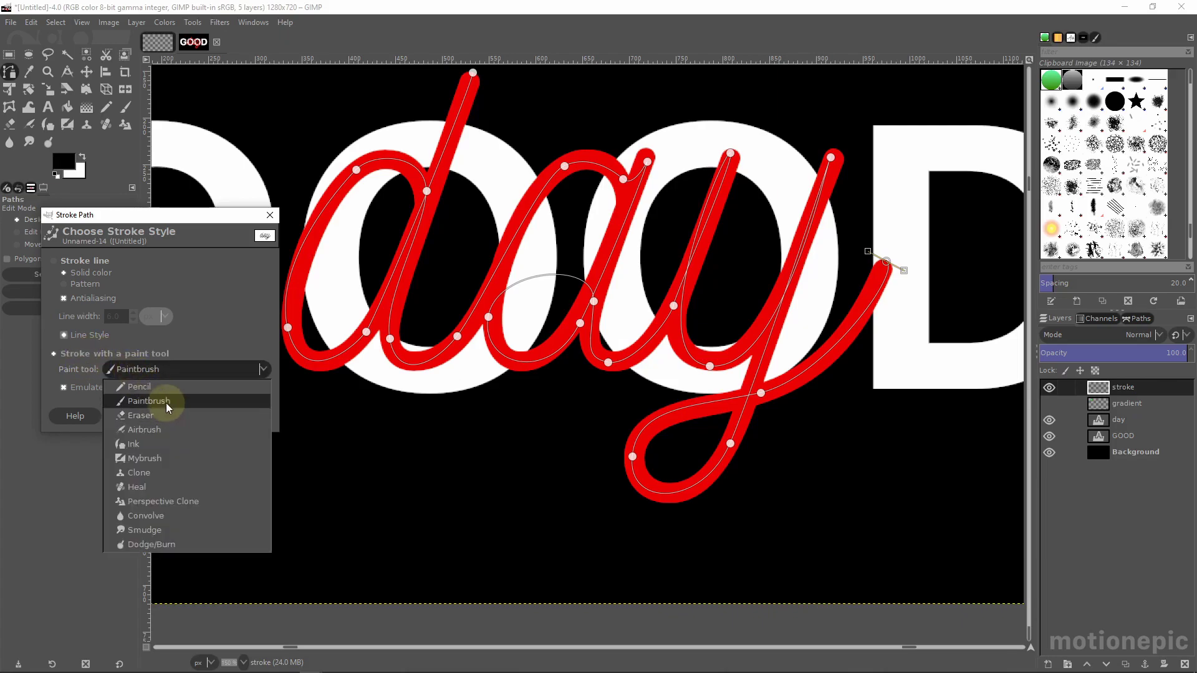
click(167, 408)
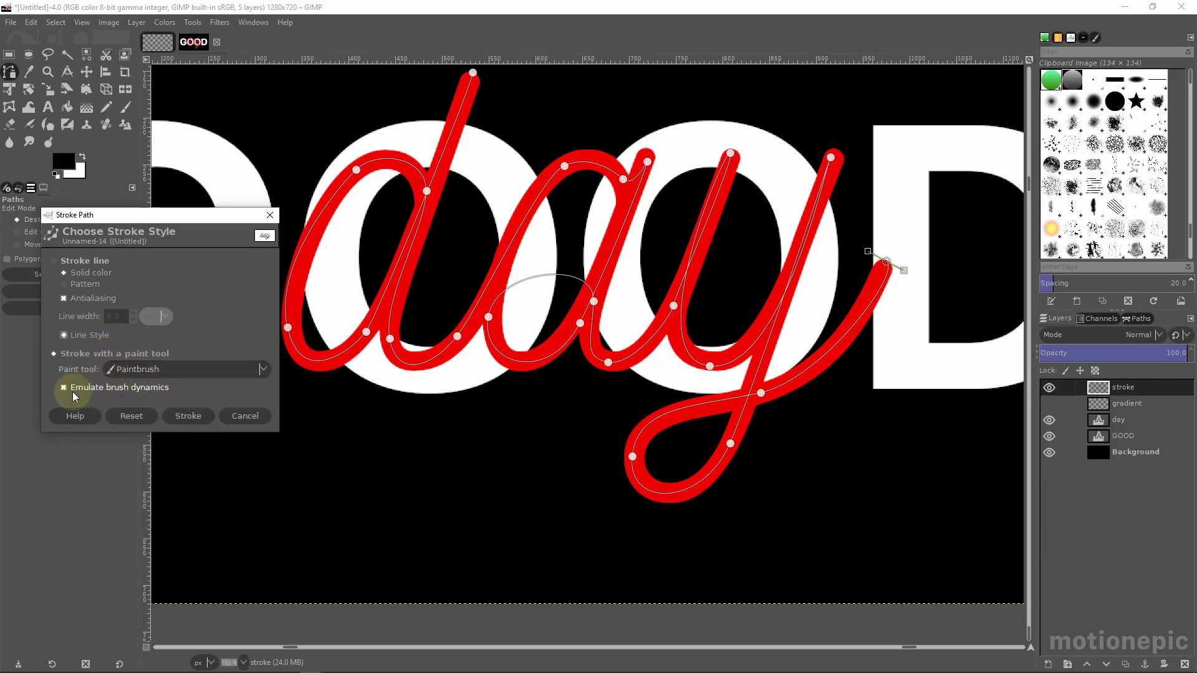
click(189, 416)
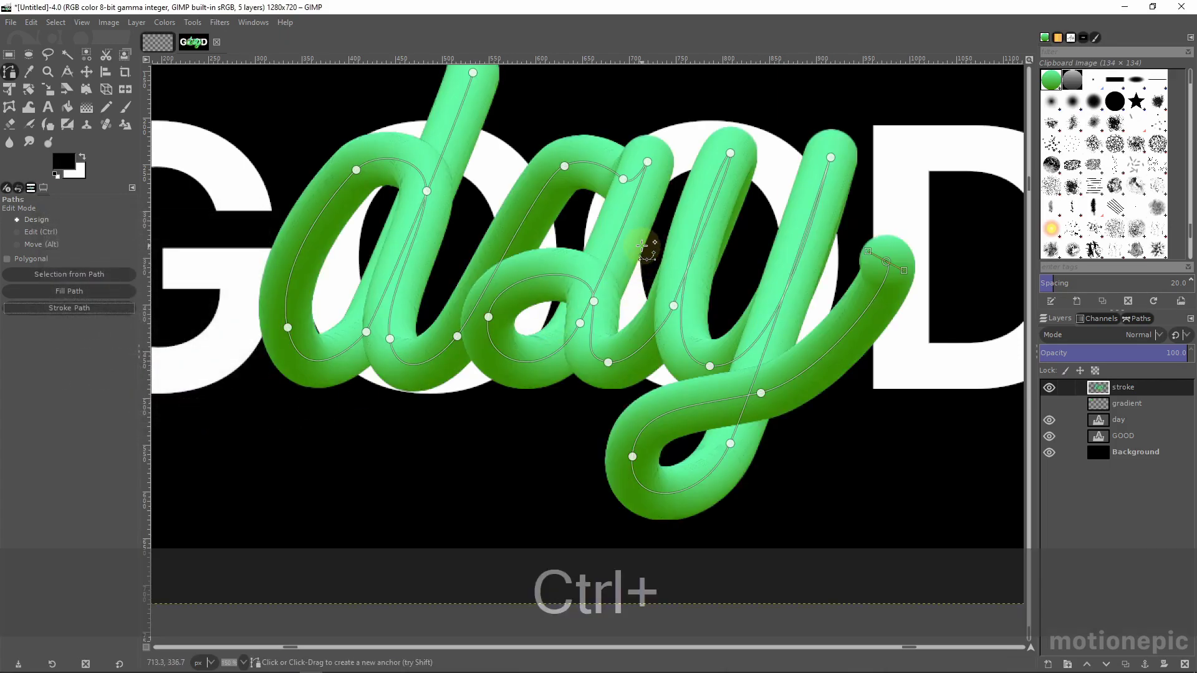
ctrl+scroll(642, 247, down, 1)
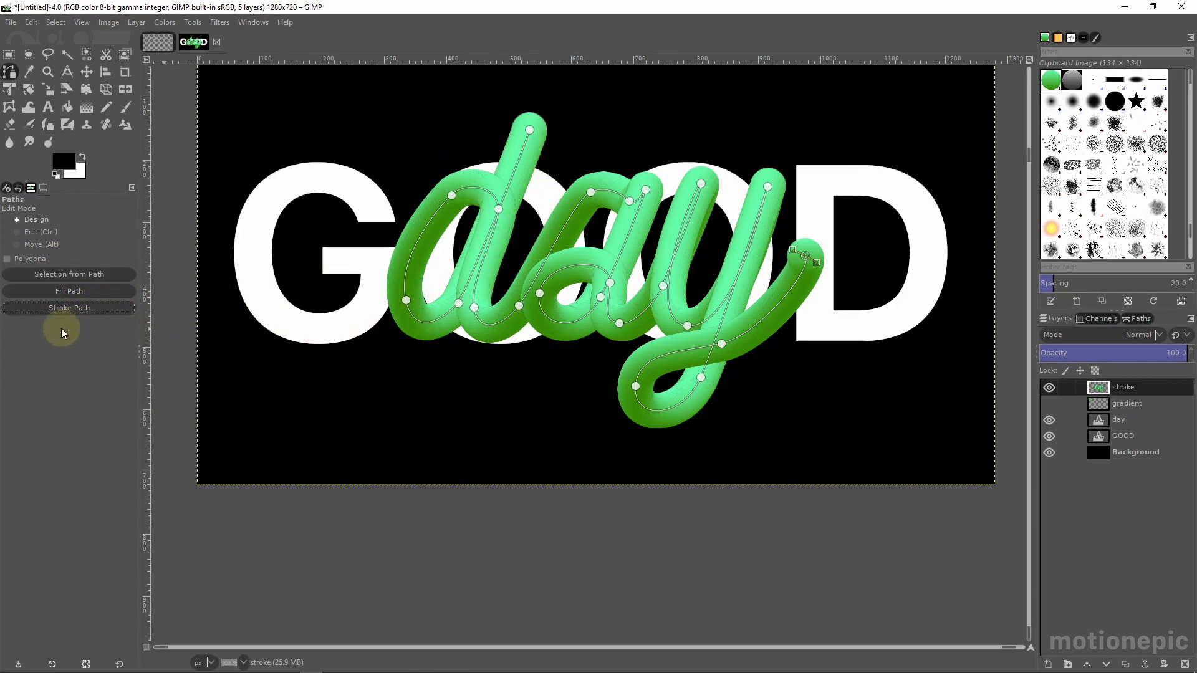
key(ctrl+z)
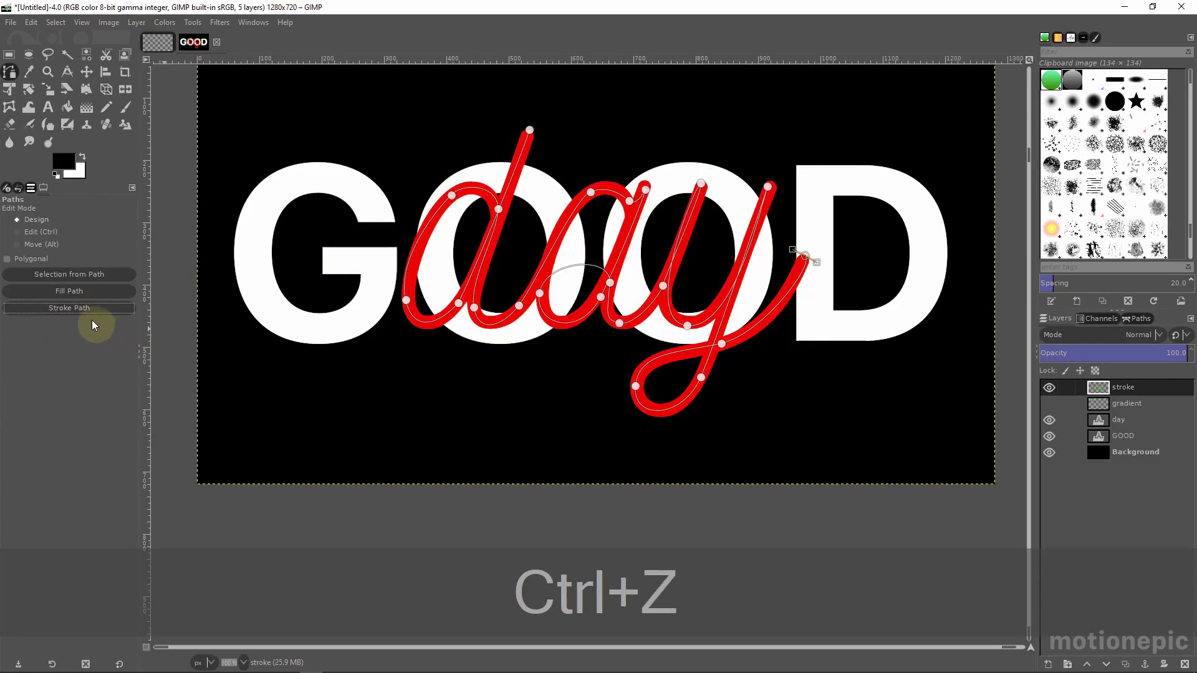
Step: Set the Paintbrush size to 45, stroke the saved "day" path on the stroke layer, and return to the layer list
click(126, 107)
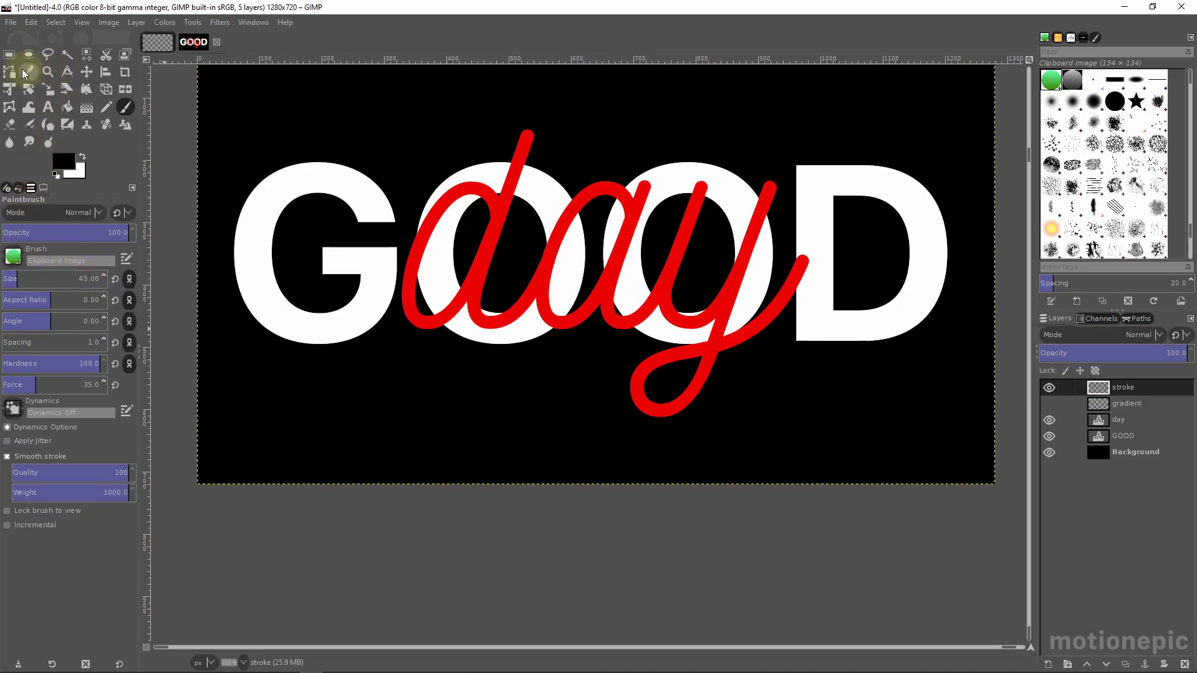
click(10, 74)
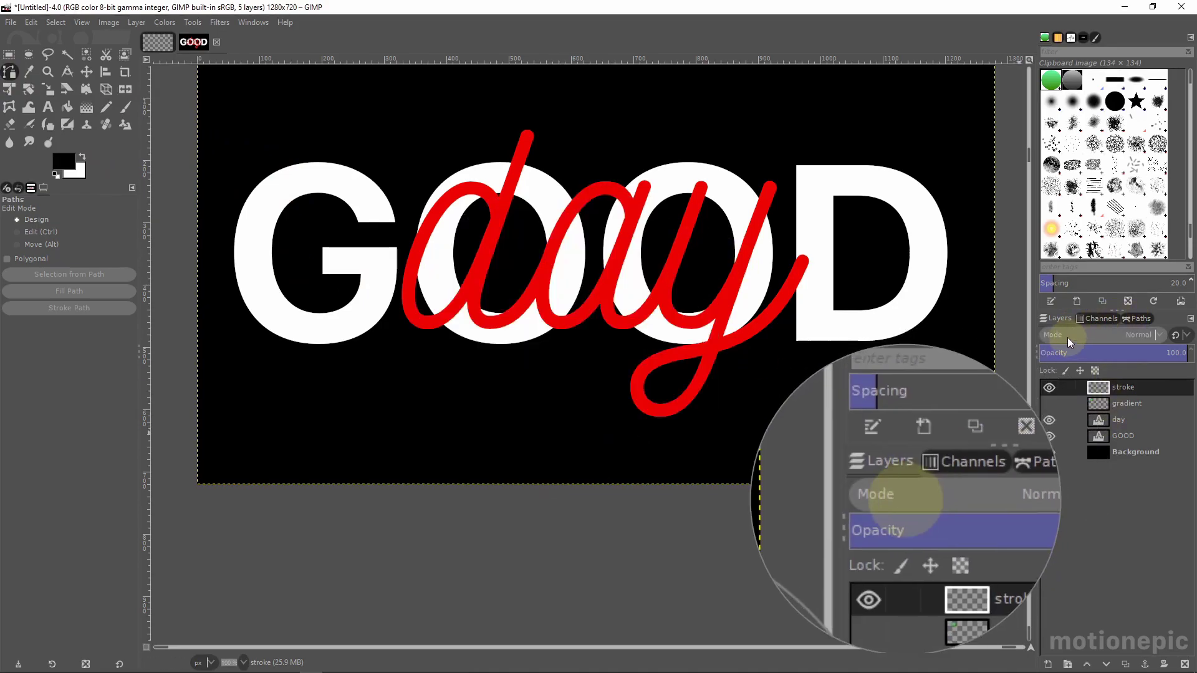
click(1138, 318)
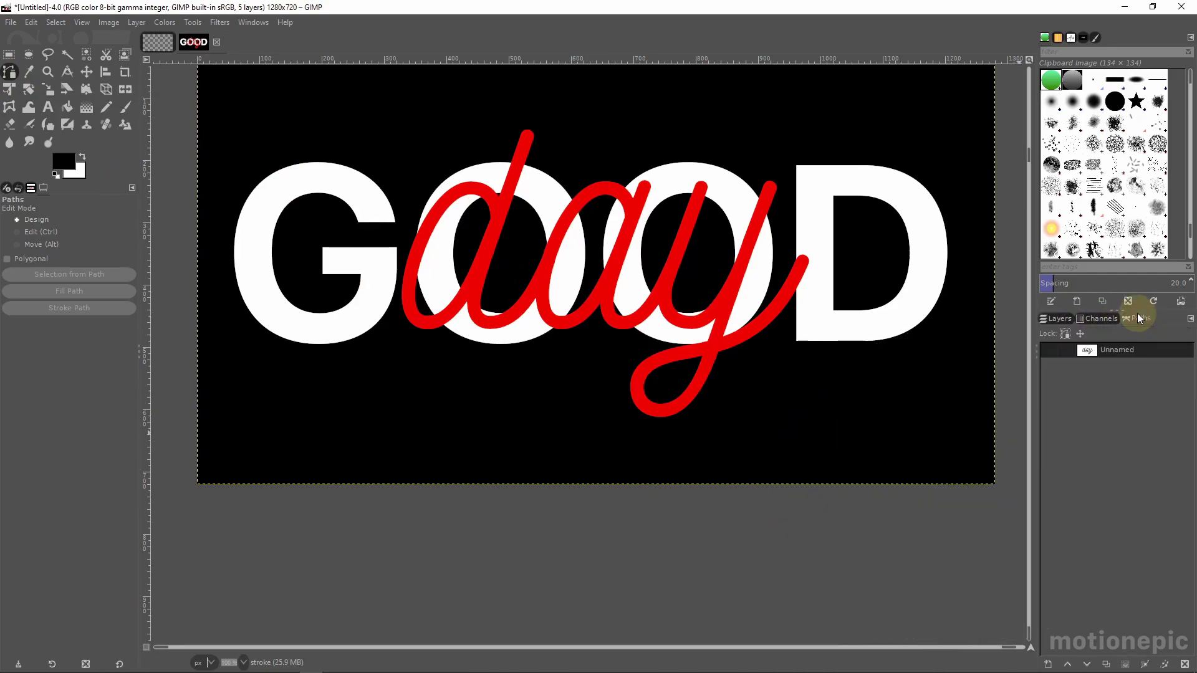
right_click(1116, 350)
click(1048, 276)
click(1078, 381)
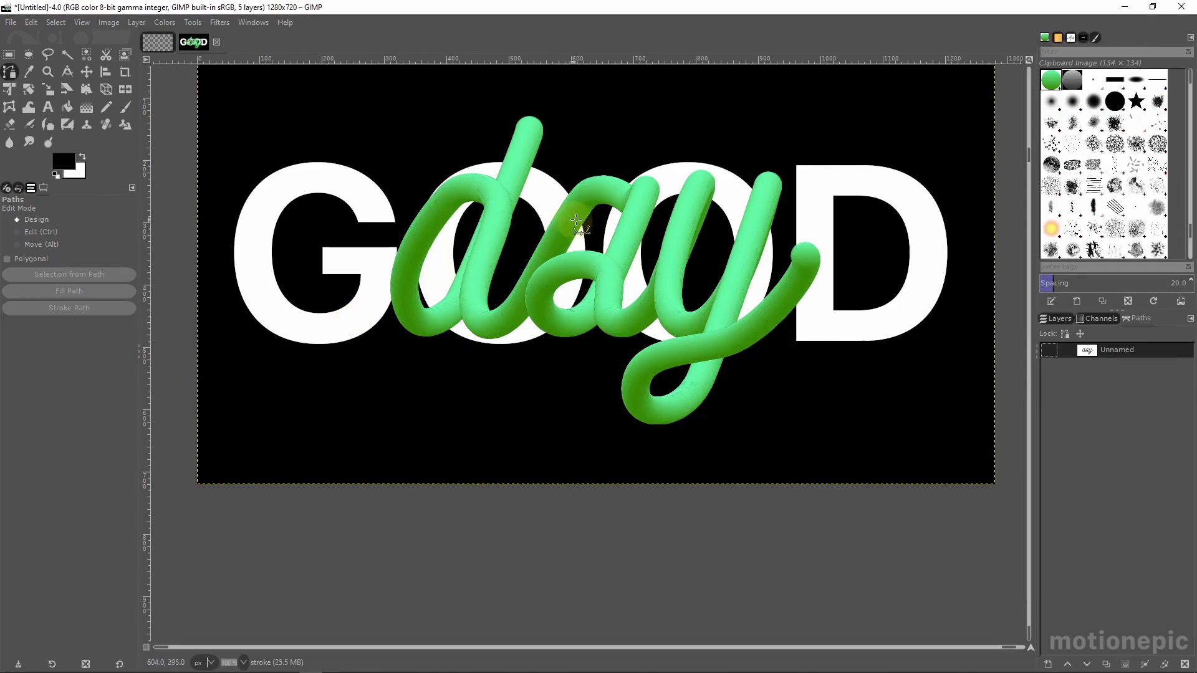
scroll(580, 219, down, 1)
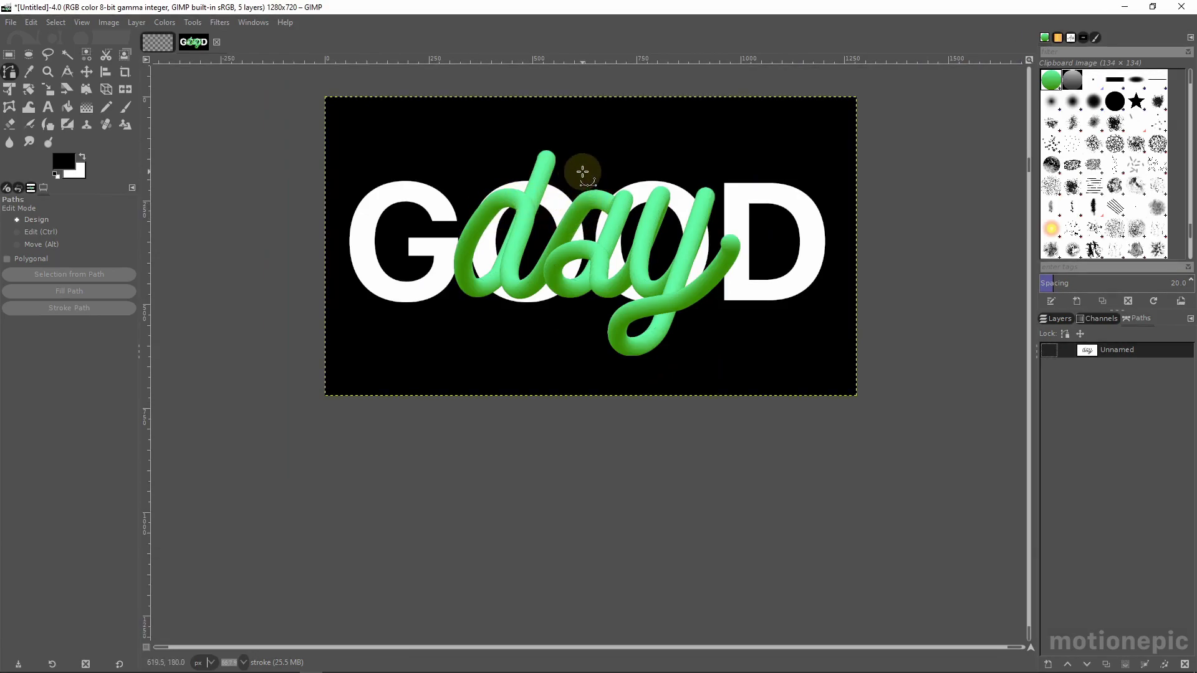
scroll(583, 179, up, 1)
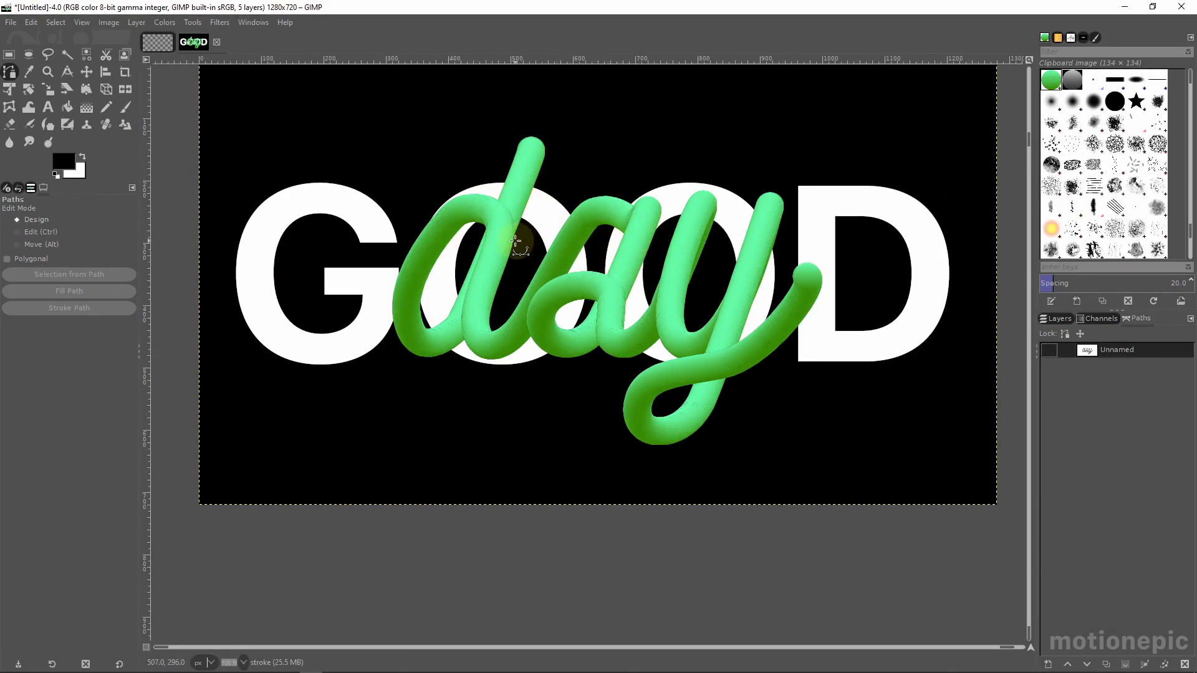
click(1051, 320)
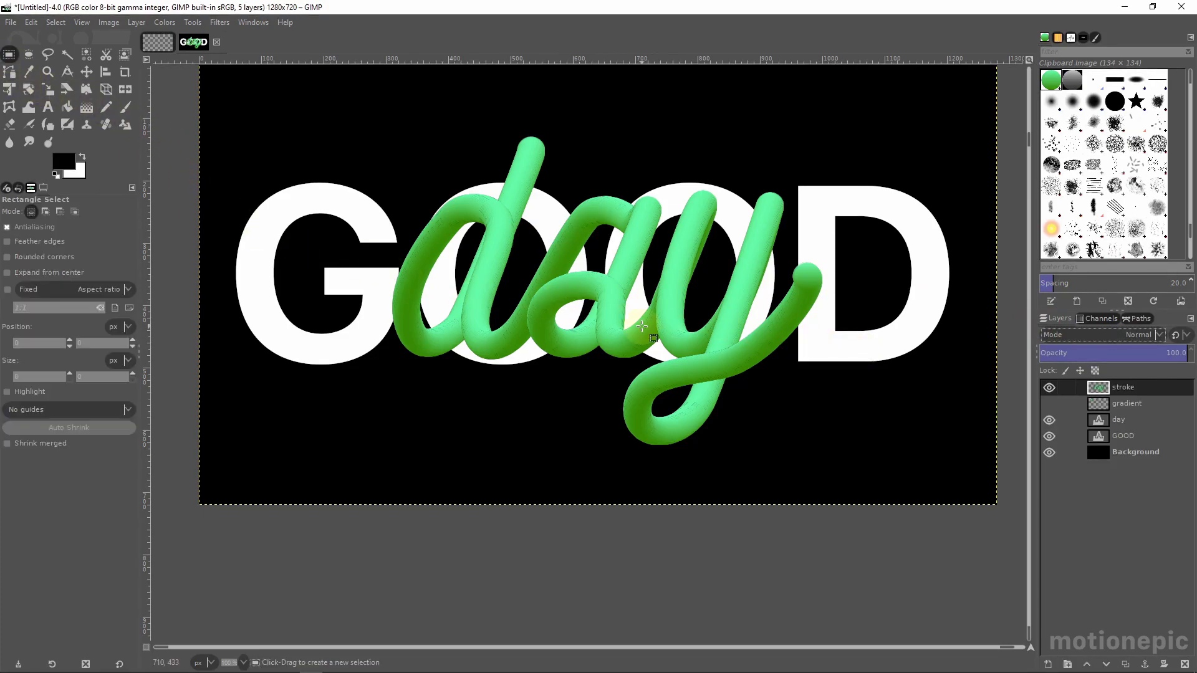
Step: Create a selection from the GOOD layer's alpha after briefly toggling that layer's visibility
click(1121, 438)
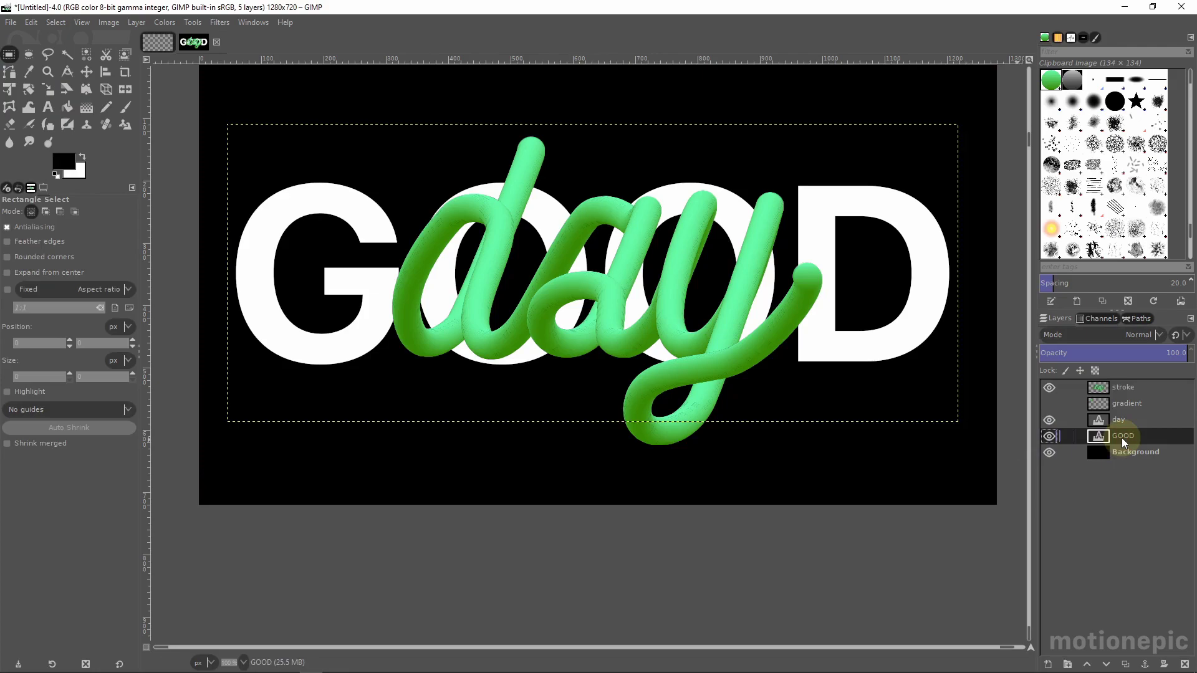
click(1050, 436)
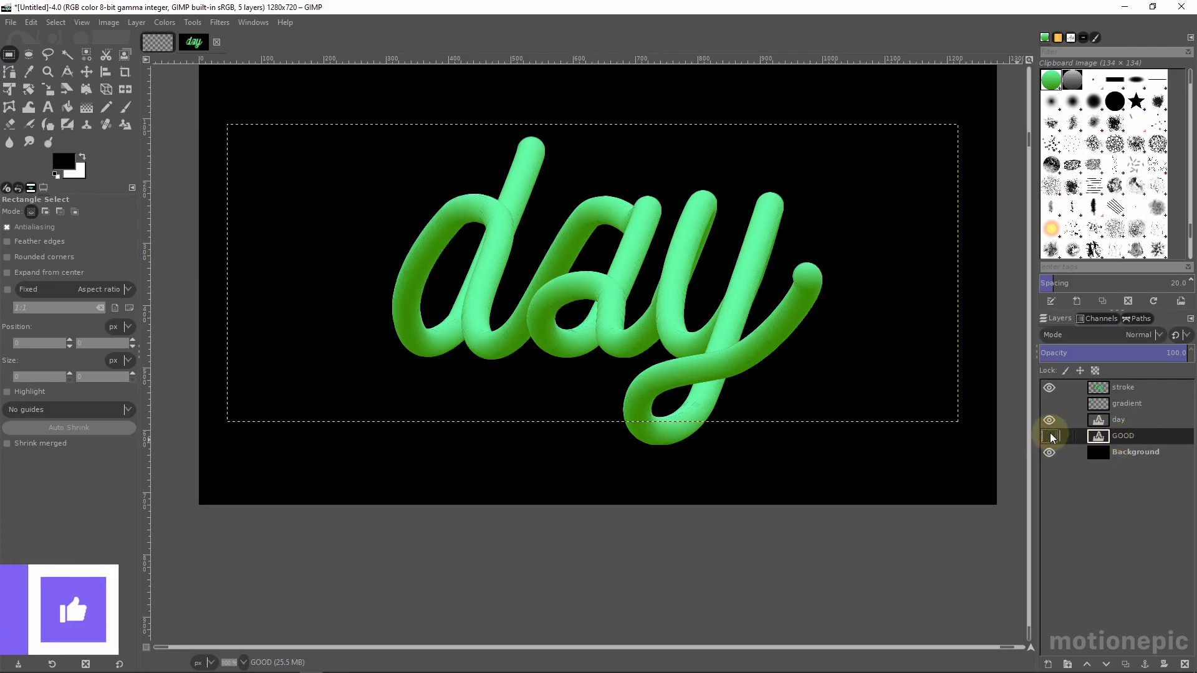
click(1050, 436)
right_click(1128, 439)
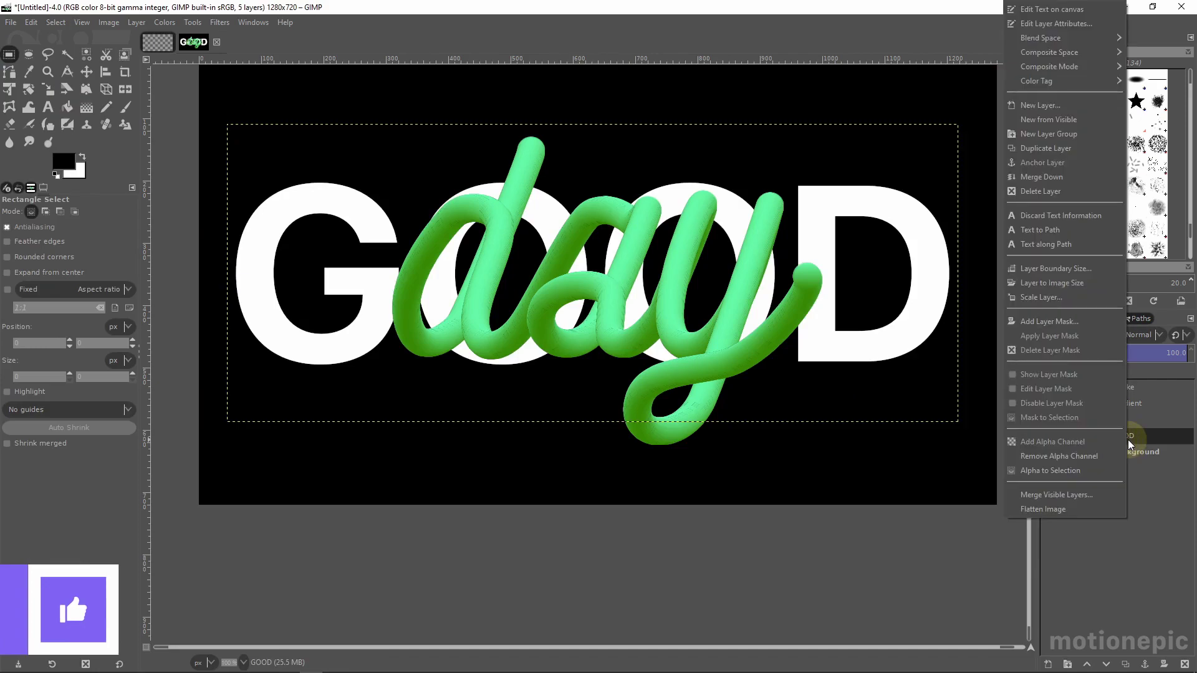
click(1038, 471)
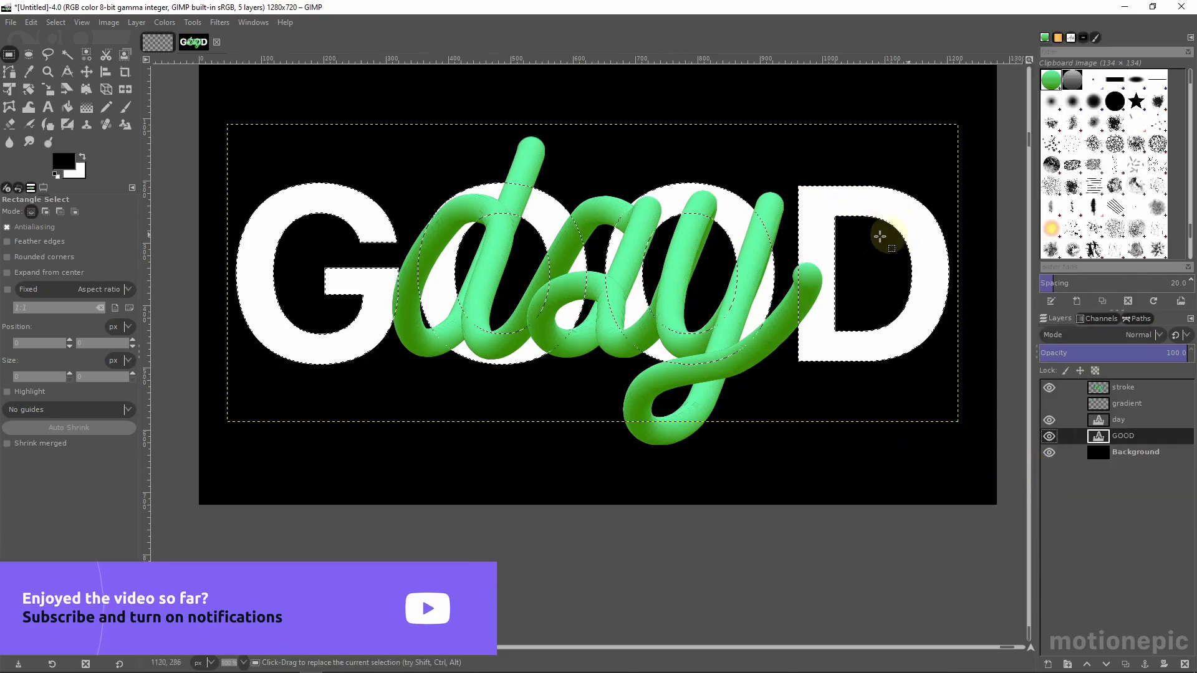
key(ctrl+shift+j)
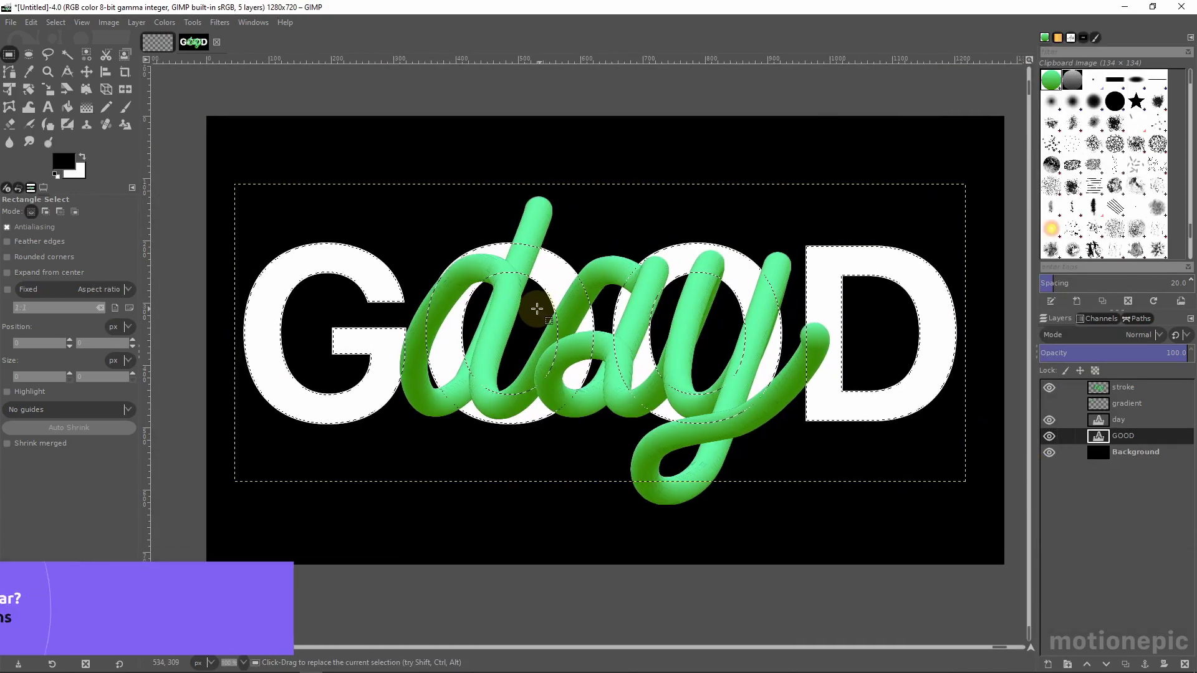
Step: Add a white (full opacity) layer mask to the stroke layer
click(1105, 387)
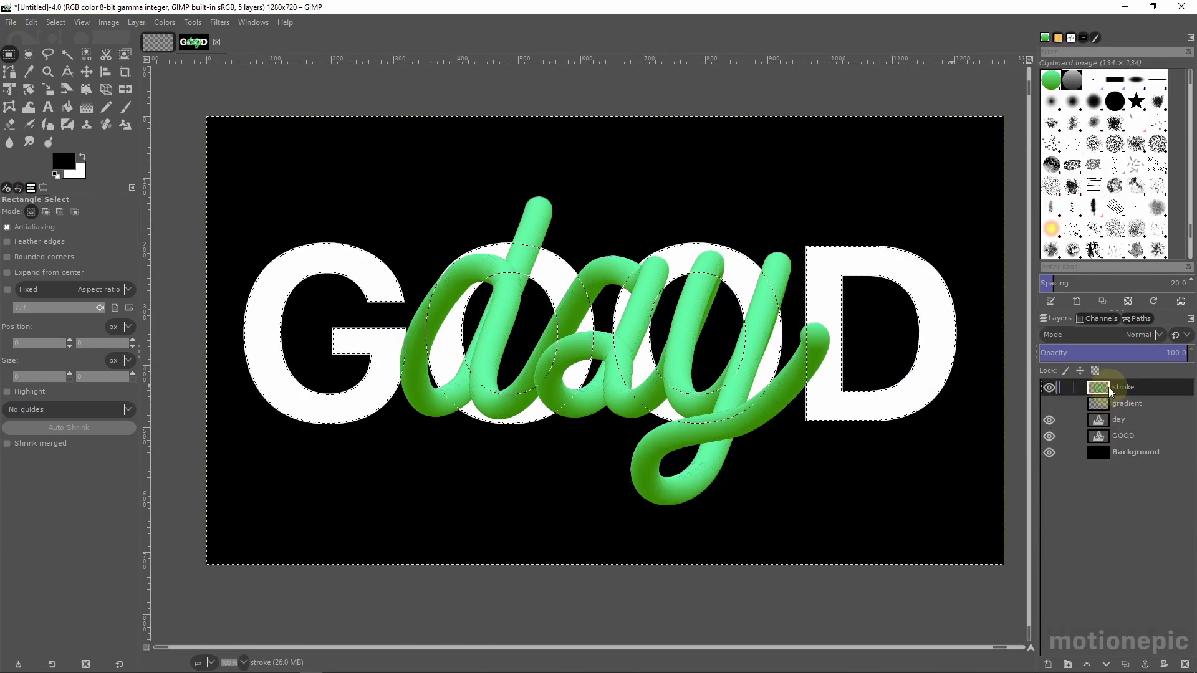
right_click(1109, 387)
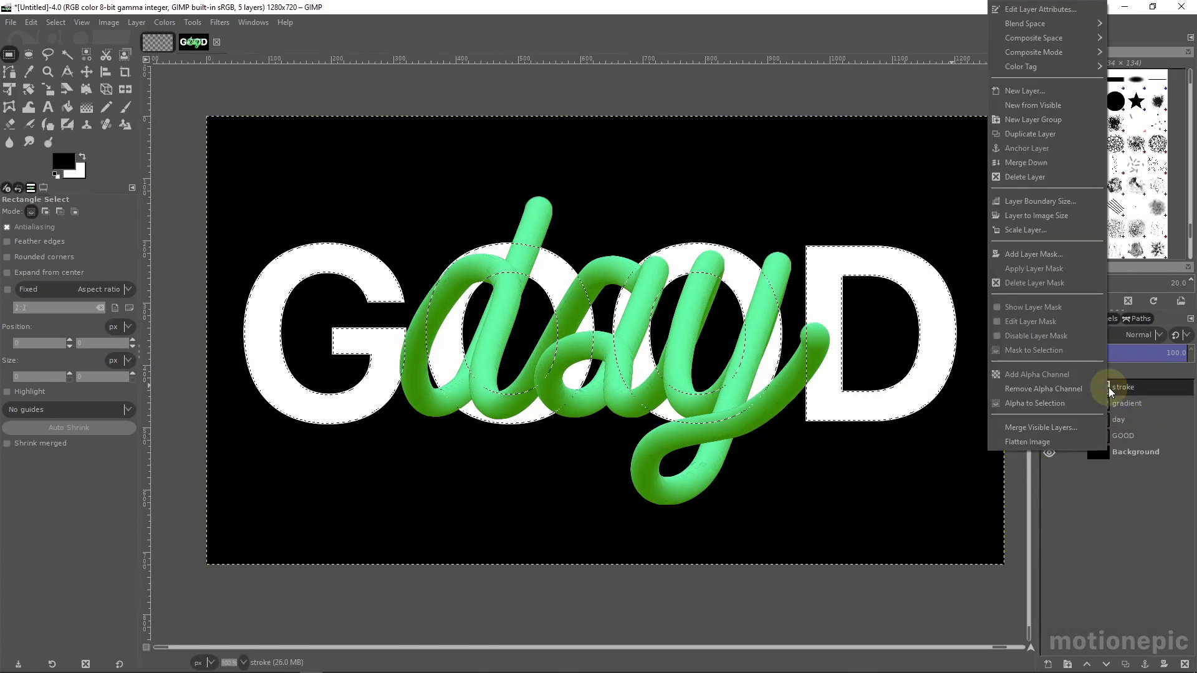
click(1028, 255)
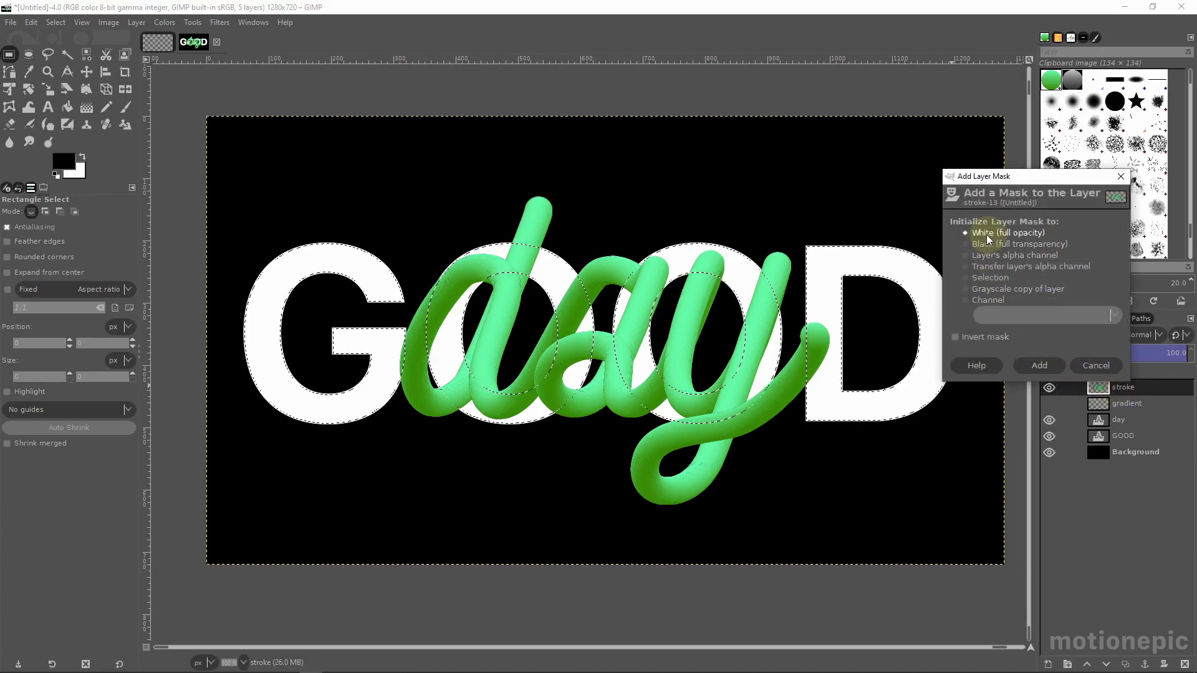
click(1040, 363)
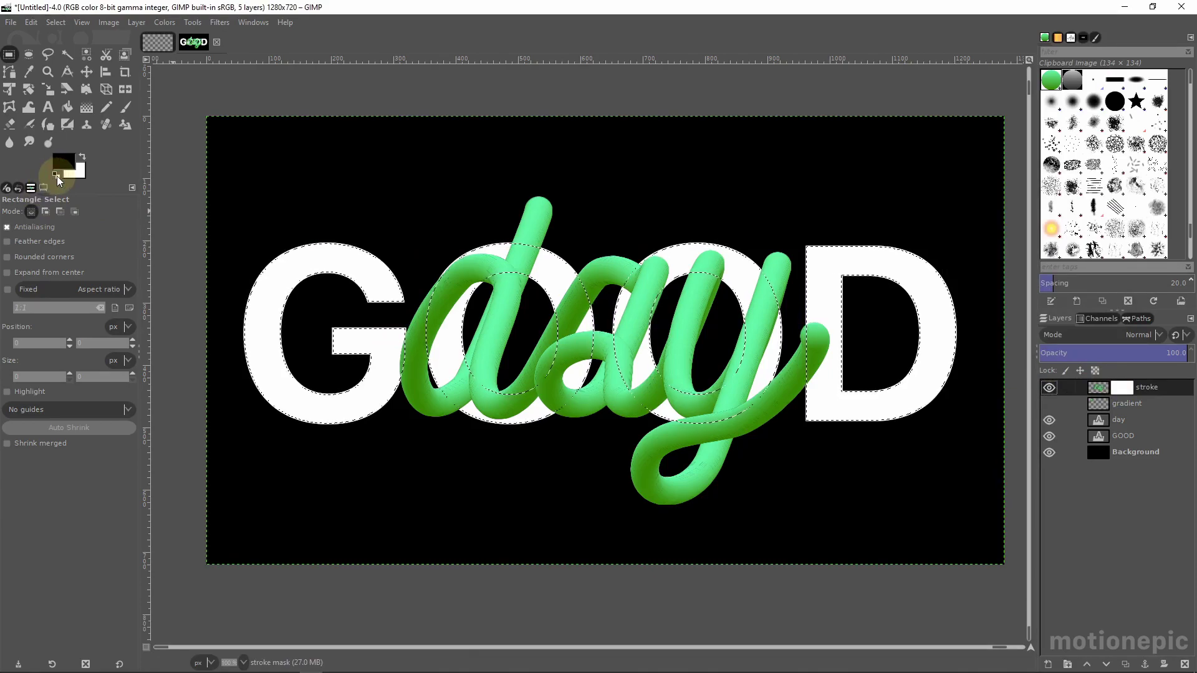
Step: Set up the Paintbrush with the 2. Hardness 075 brush, size 94, force 100 and Smooth stroke turned off
click(126, 111)
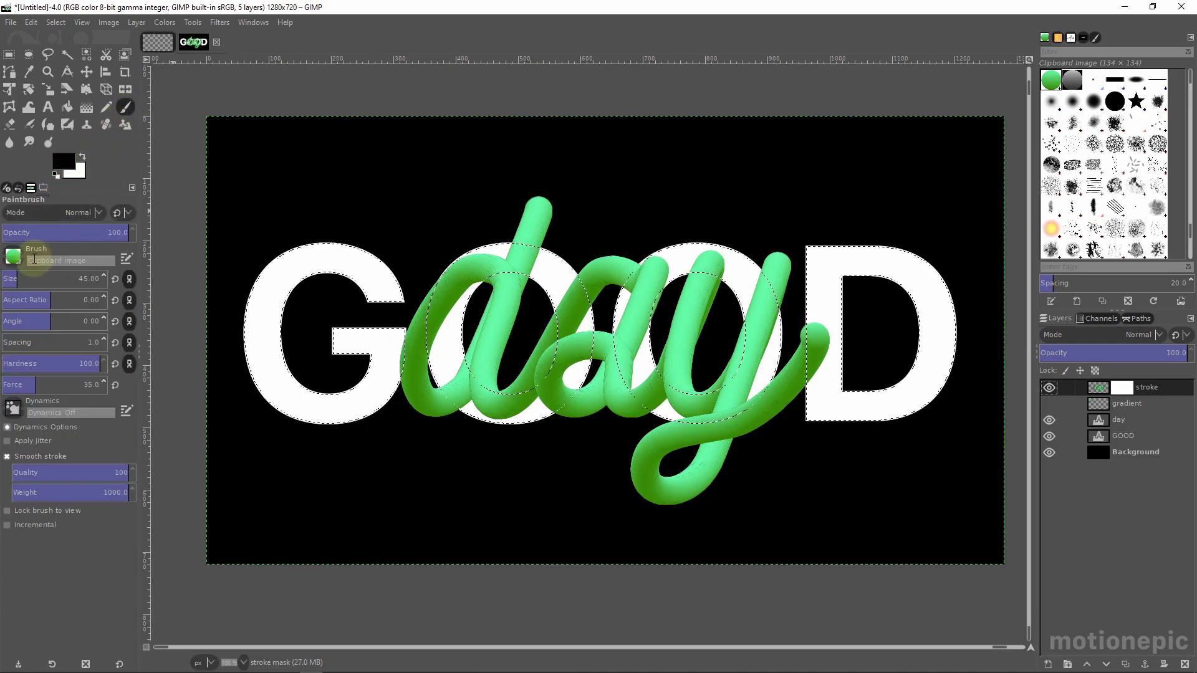
click(13, 255)
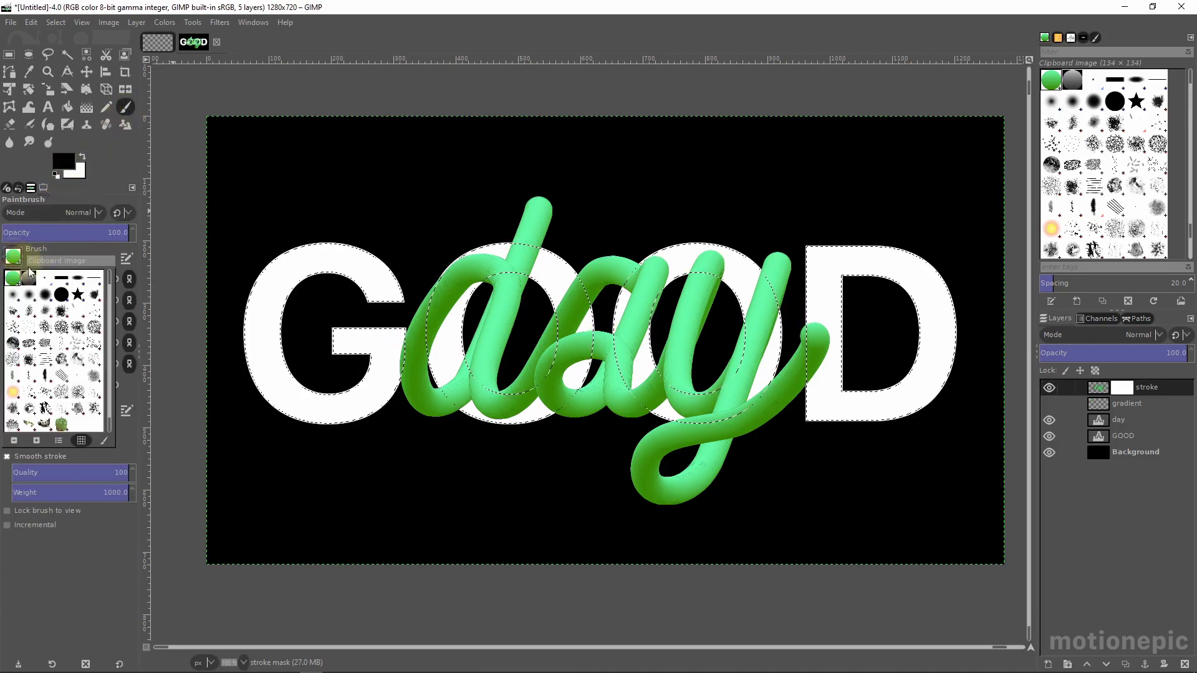
click(46, 298)
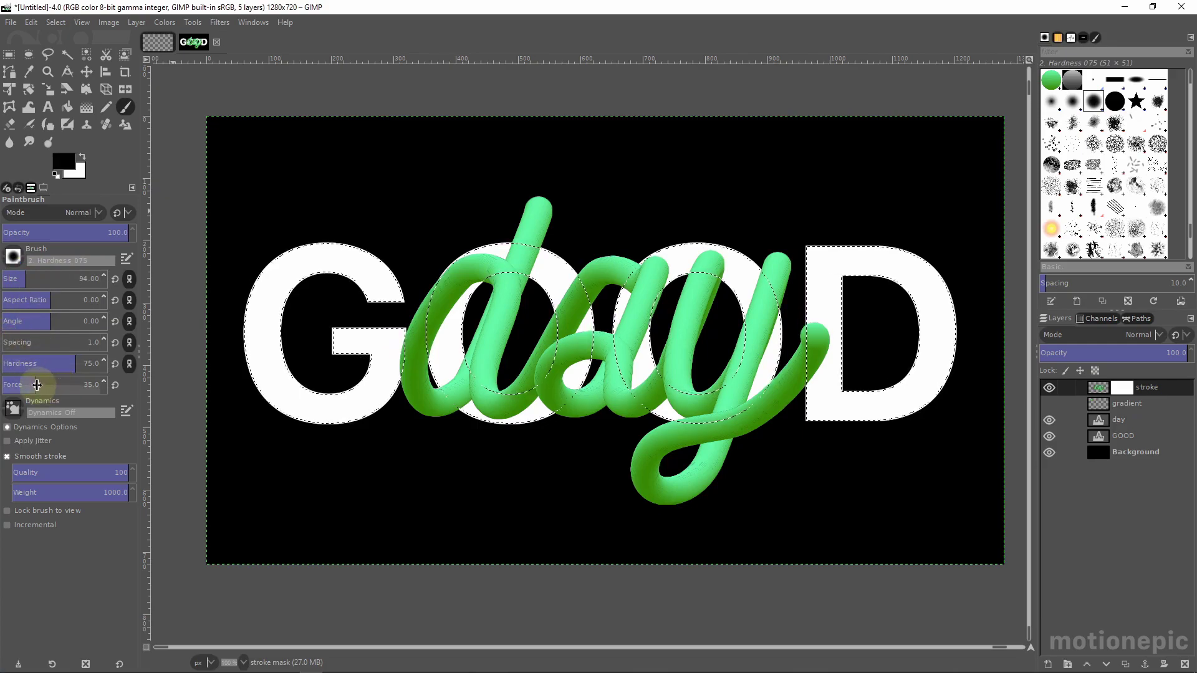
drag(37, 385, 142, 383)
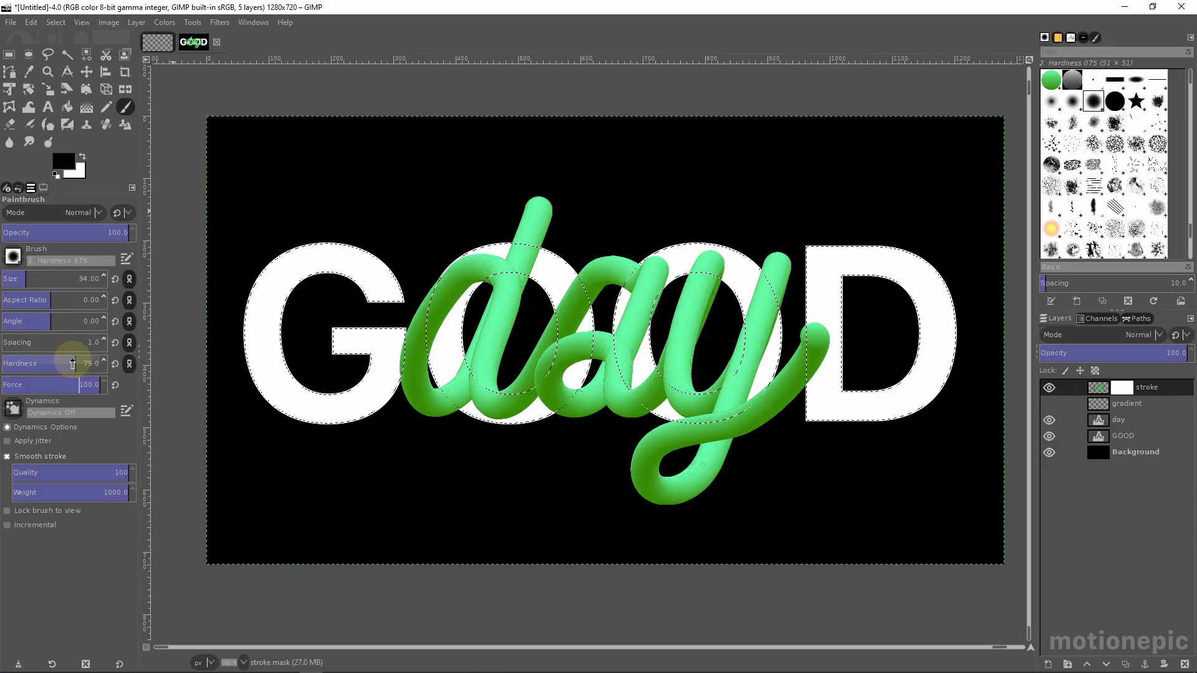
click(8, 456)
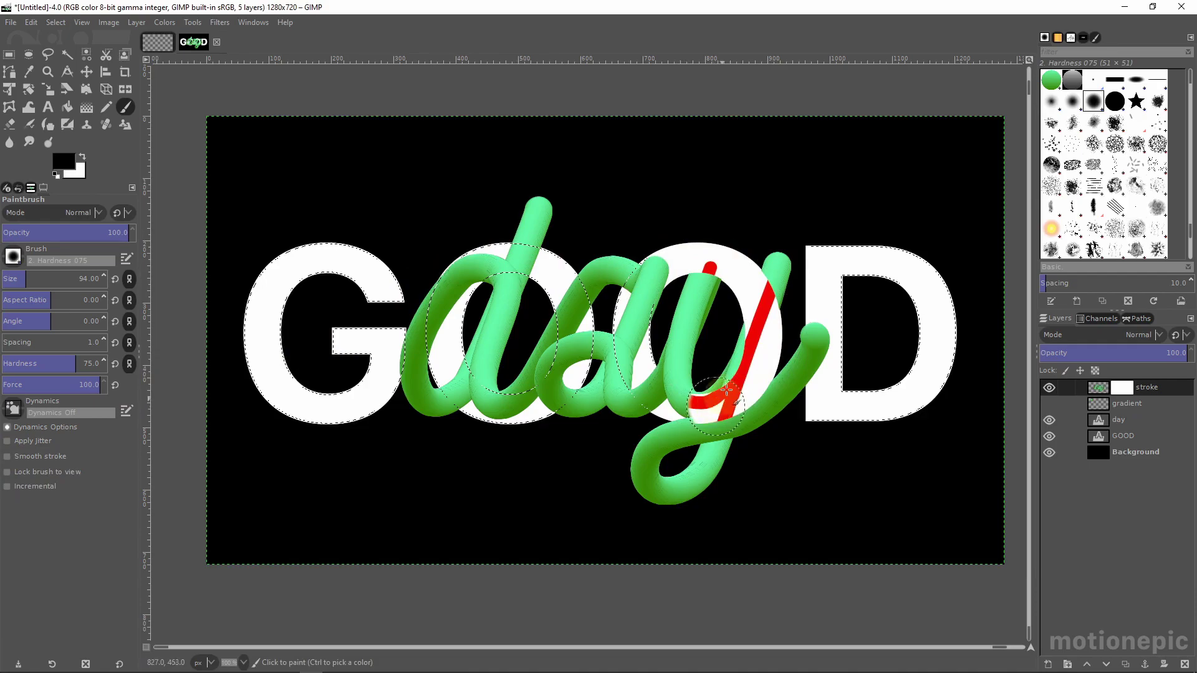
Step: Try painting black on the stroke mask over the y and the a's stem where they cross the second O
mouse_move(773, 290)
mouse_down()
mouse_move(727, 400)
mouse_move(680, 431)
mouse_move(664, 350)
mouse_move(655, 377)
mouse_move(687, 411)
mouse_up()
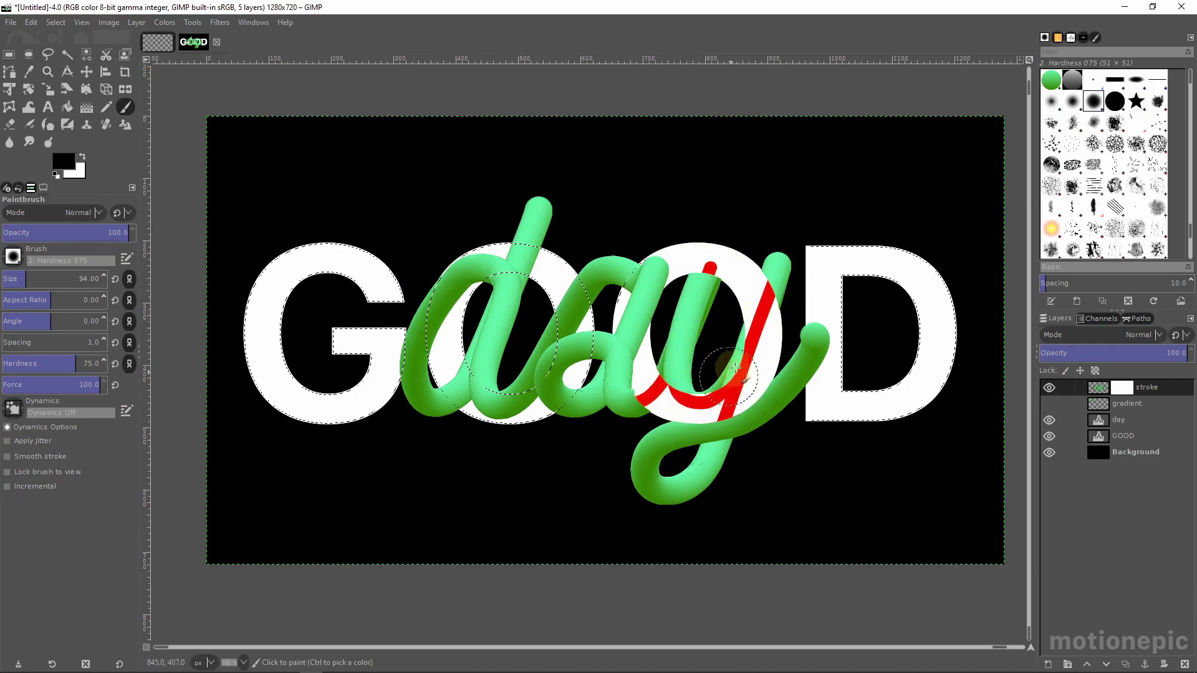
drag(704, 284, 658, 278)
scroll(708, 319, up, 1)
scroll(709, 319, up, 1)
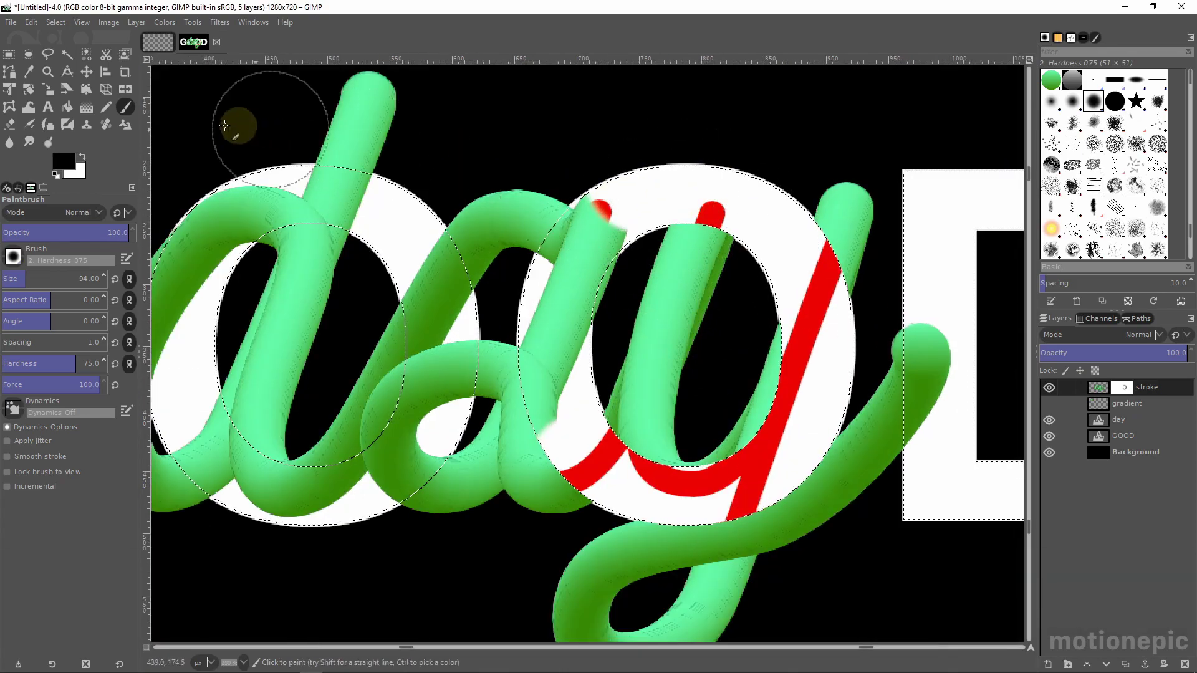
Step: Swap to white and paint on the stroke mask to restore the hidden parts of the a and y
click(83, 157)
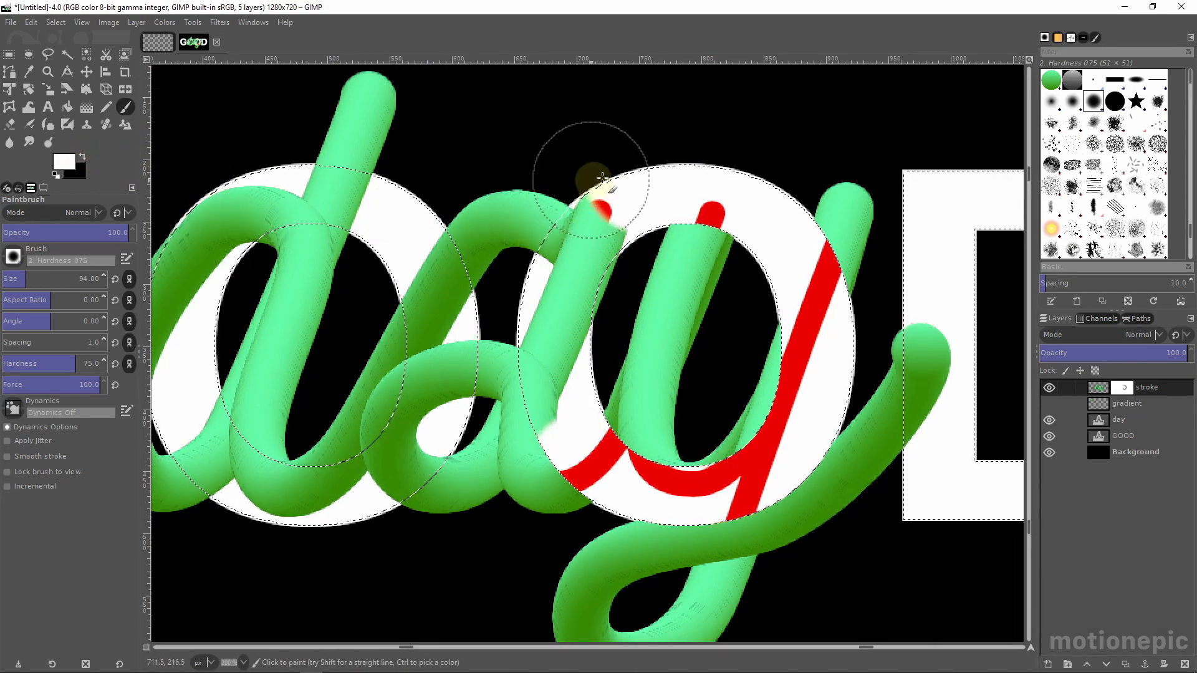
click(596, 211)
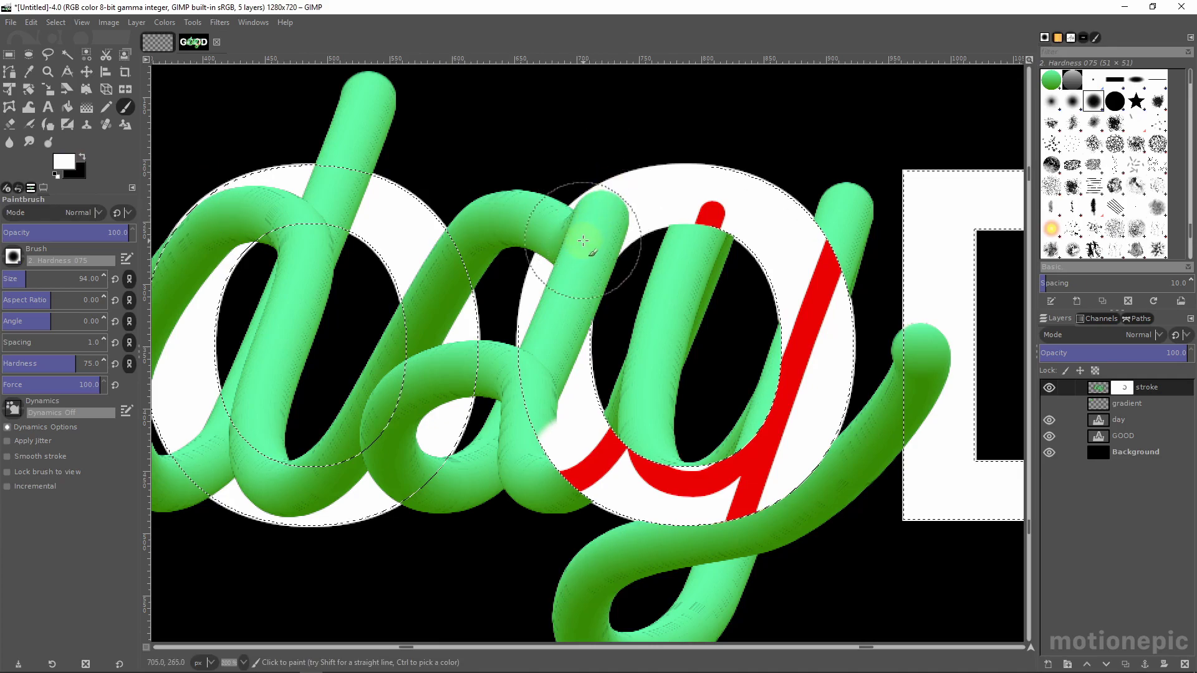
key(minus)
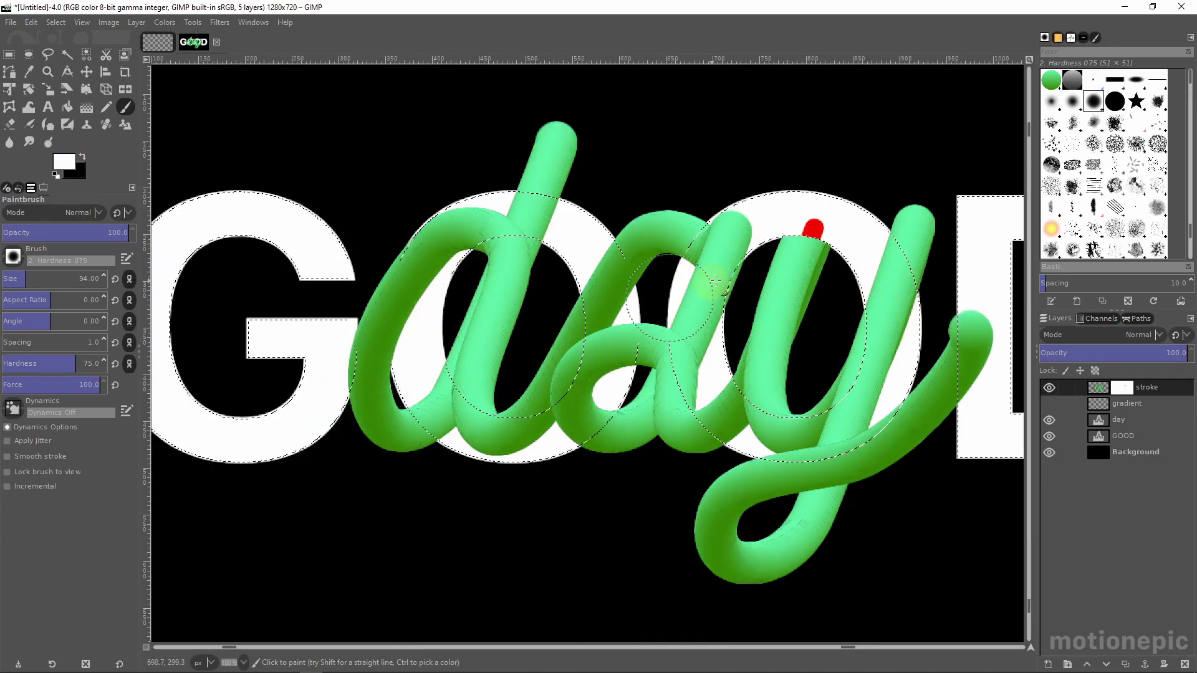
click(814, 228)
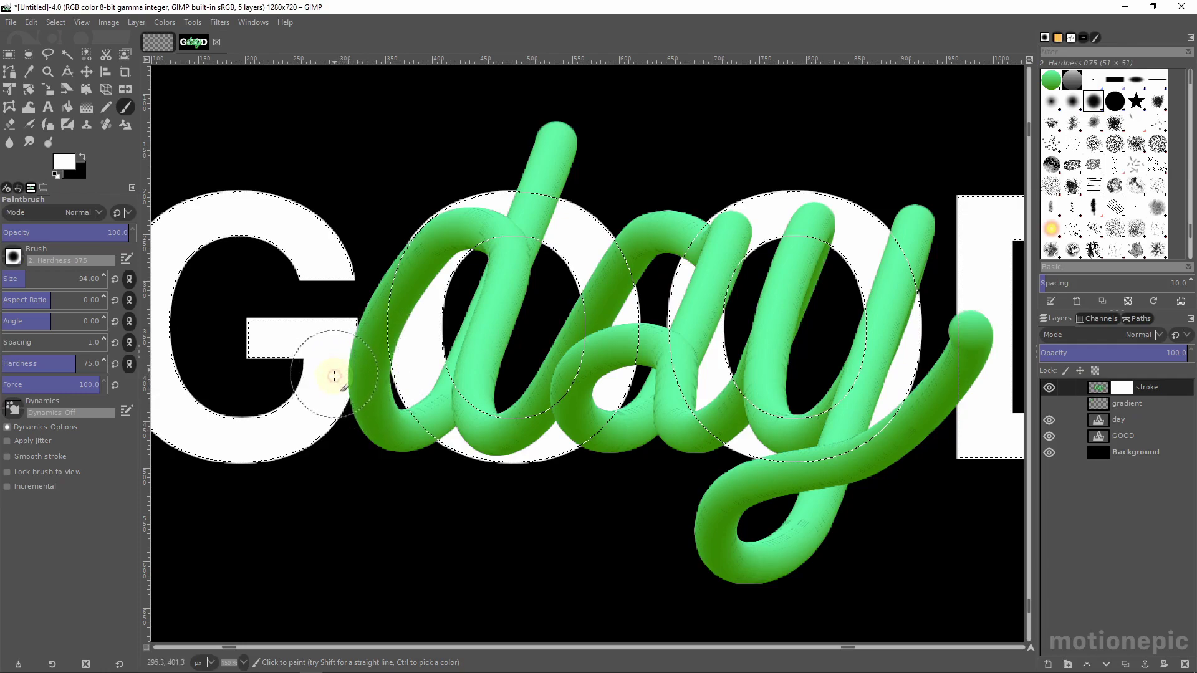
Step: Swap to black and mask the d's outer curve where it overlaps the G
click(82, 157)
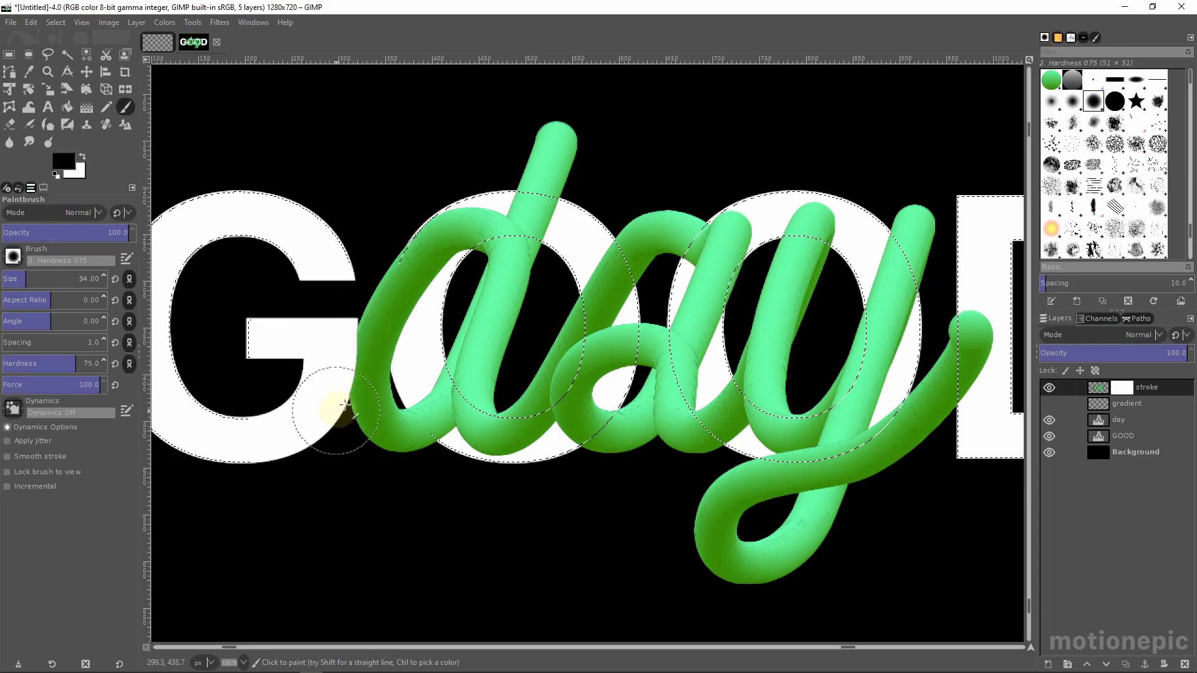
scroll(336, 408, up, 2)
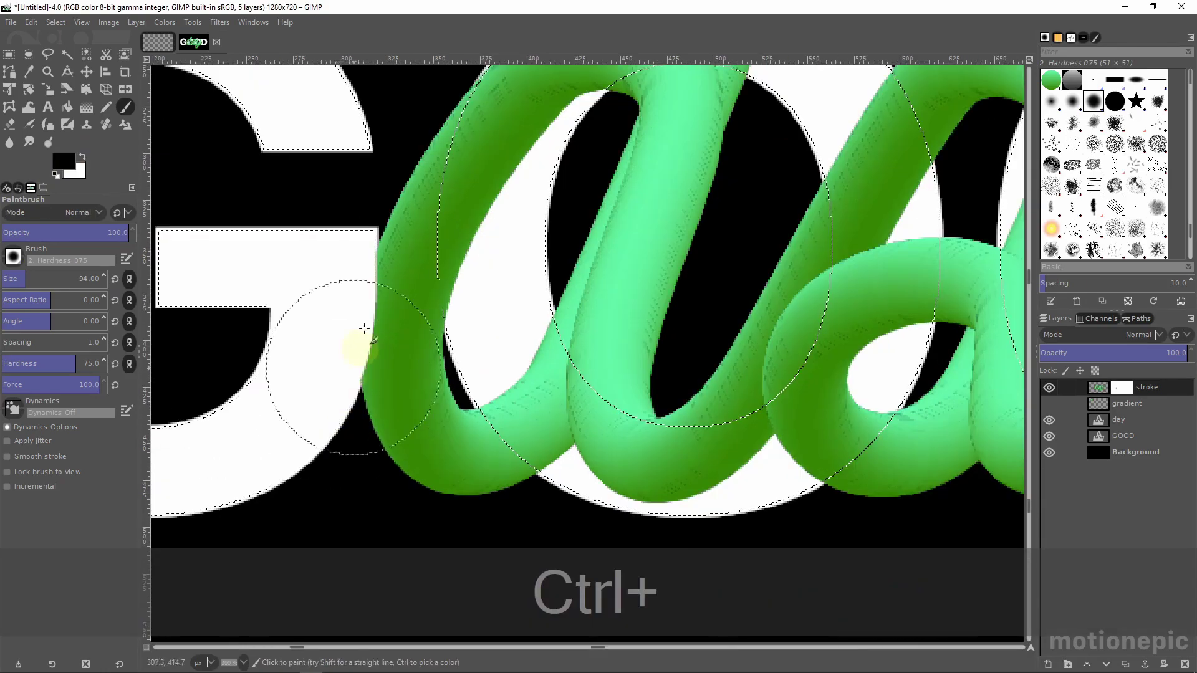
scroll(391, 318, down, 3)
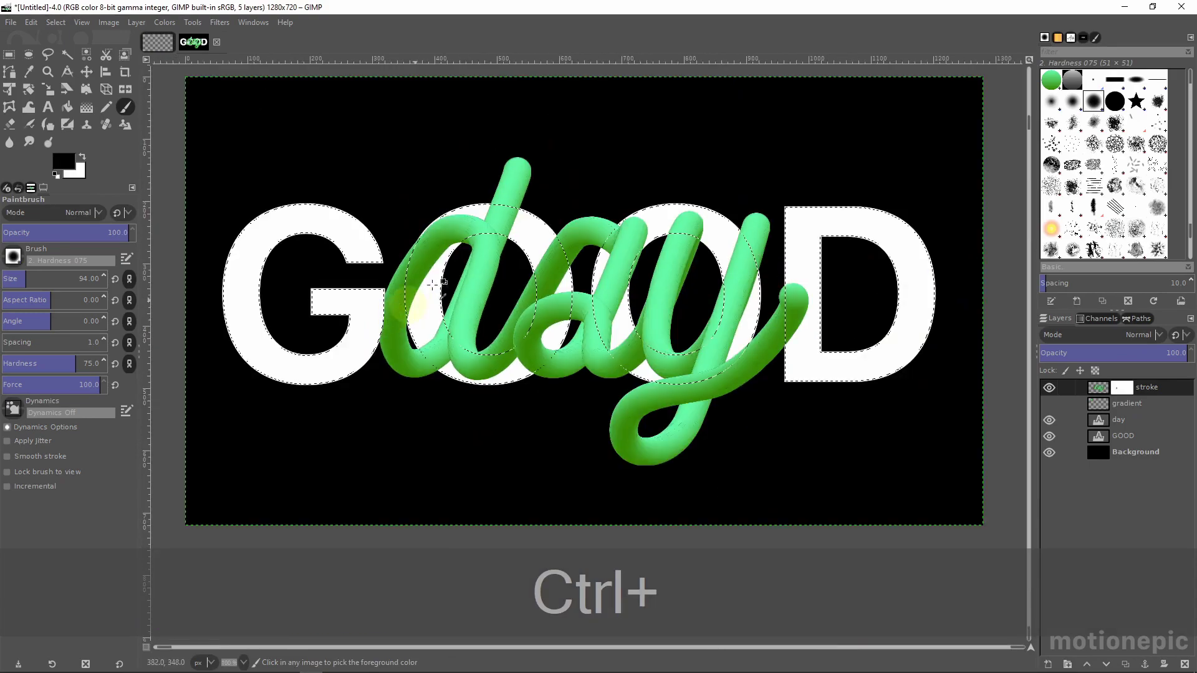
scroll(445, 254, up, 1)
scroll(446, 254, up, 1)
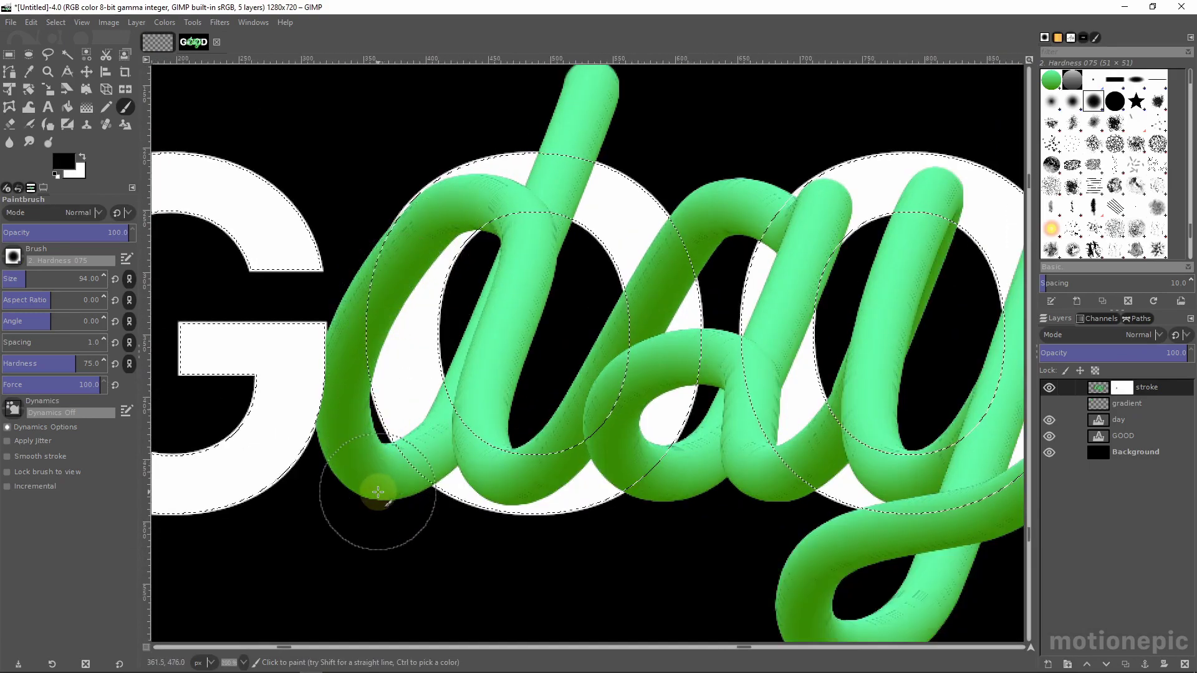
Step: Mask the upper part of the a's stem and the end of its arch where they cross the second O
mouse_move(542, 235)
mouse_down()
mouse_move(393, 380)
mouse_move(428, 253)
mouse_up()
mouse_move(441, 516)
mouse_down()
mouse_move(468, 455)
mouse_move(428, 460)
mouse_up()
mouse_move(583, 268)
mouse_down()
mouse_move(603, 228)
mouse_move(561, 246)
mouse_move(587, 280)
mouse_move(557, 362)
mouse_up()
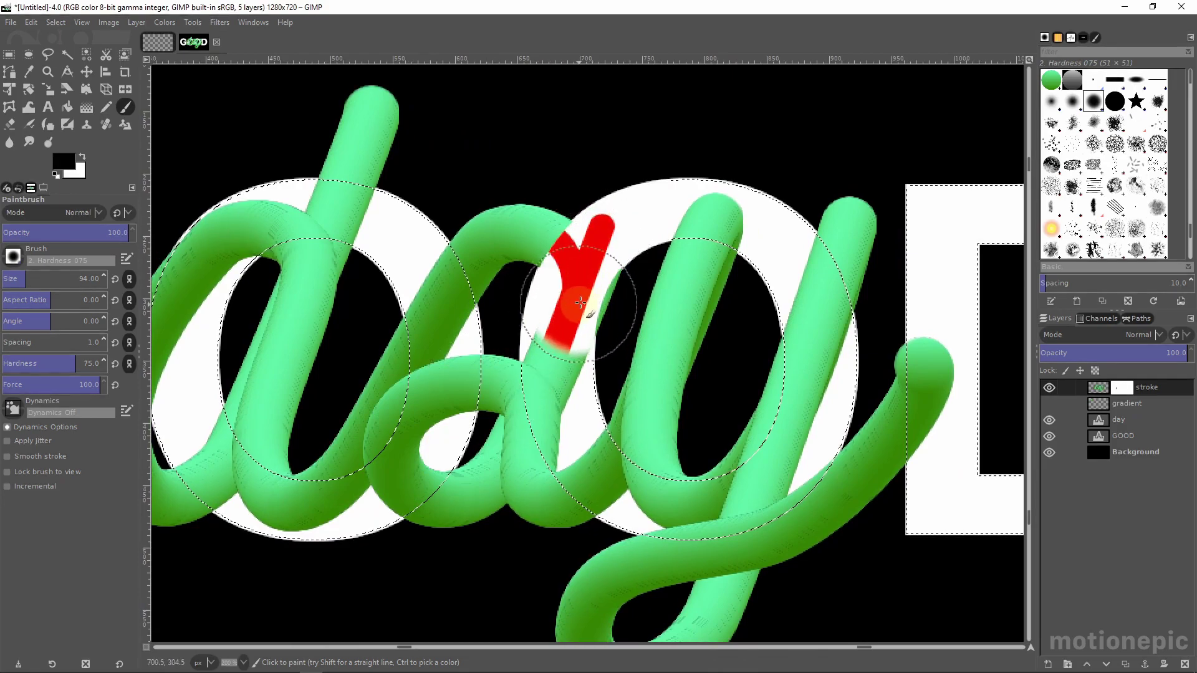
Step: Reduce the brush size to 23 and clean up the mask edge where the a's stem meets its bowl
scroll(556, 364, up, 2)
scroll(556, 365, up, 2)
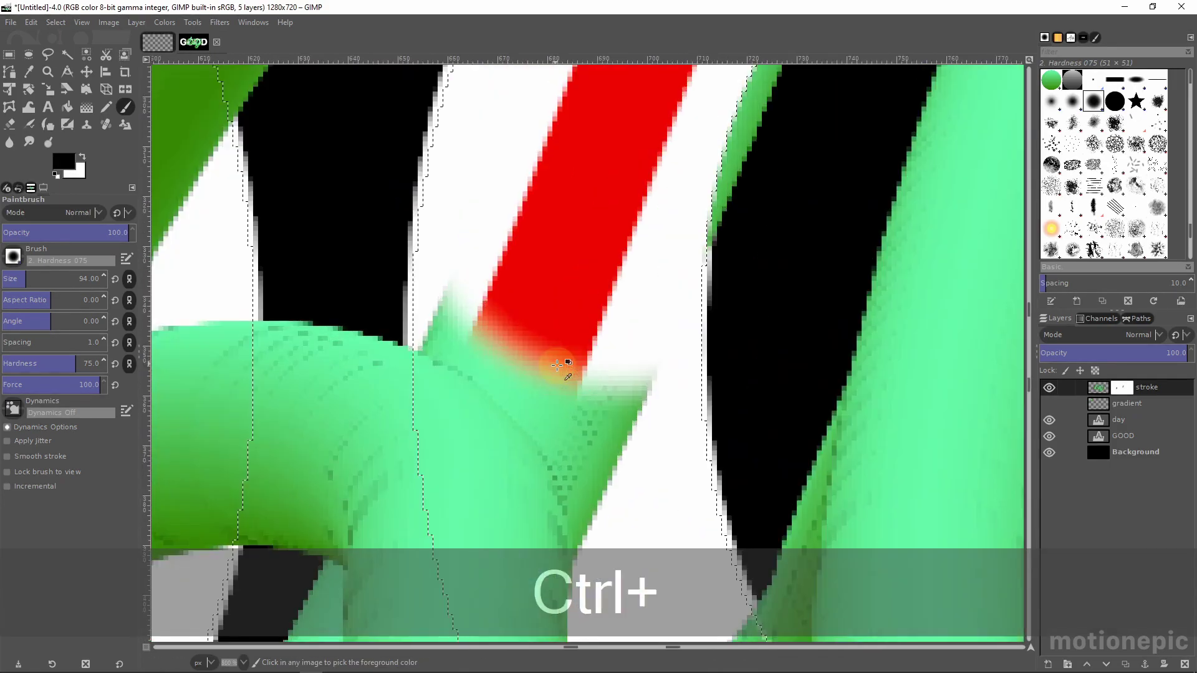
key(ctrl+bracketleft)
key(ctrl+bracketleft)
key(ctrl+bracketleft)
key(ctrl+bracketleft)
key(ctrl+bracketleft)
key(ctrl+bracketleft)
key(ctrl+bracketleft)
key(ctrl+bracketleft)
key(ctrl+bracketleft)
key(ctrl+bracketleft)
key(ctrl+bracketleft)
key(ctrl+bracketleft)
key(ctrl+bracketleft)
key(ctrl+bracketleft)
key(ctrl+bracketleft)
key(ctrl+bracketleft)
key(ctrl+bracketleft)
key(ctrl+bracketleft)
key(ctrl+bracketleft)
key(ctrl+bracketleft)
key(ctrl+bracketleft)
key(ctrl+bracketleft)
key(ctrl+bracketleft)
key(ctrl+bracketleft)
key(ctrl+bracketleft)
key(ctrl+bracketleft)
key(ctrl+bracketleft)
key(ctrl+bracketleft)
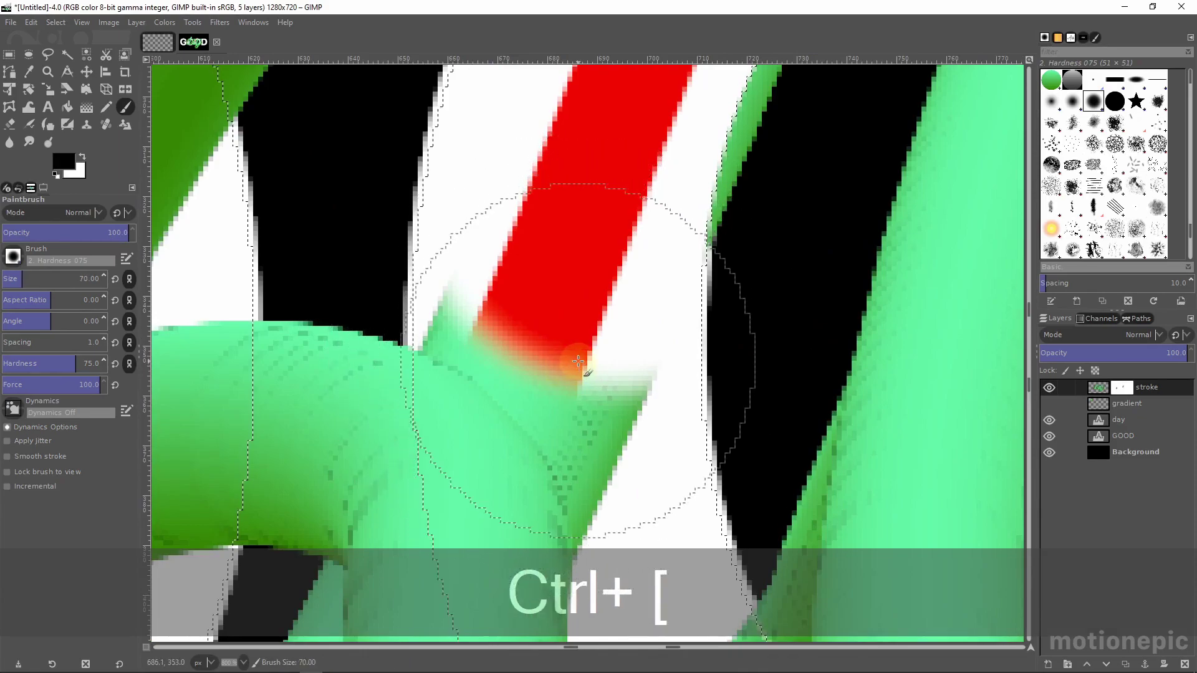
key(ctrl+bracketleft)
key(ctrl+bracketleft)
mouse_move(489, 315)
mouse_down()
mouse_move(611, 404)
mouse_move(635, 531)
mouse_move(623, 465)
mouse_move(578, 396)
mouse_up()
mouse_move(502, 322)
mouse_down()
mouse_move(456, 304)
mouse_move(579, 387)
mouse_up()
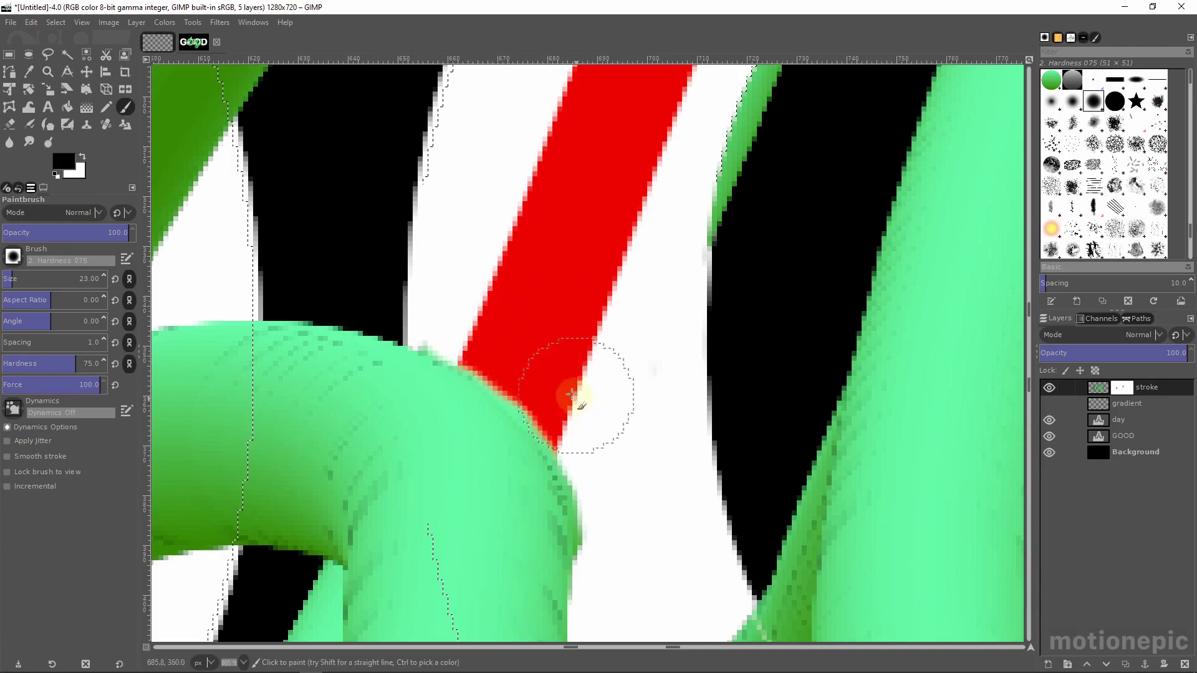
drag(505, 330, 472, 317)
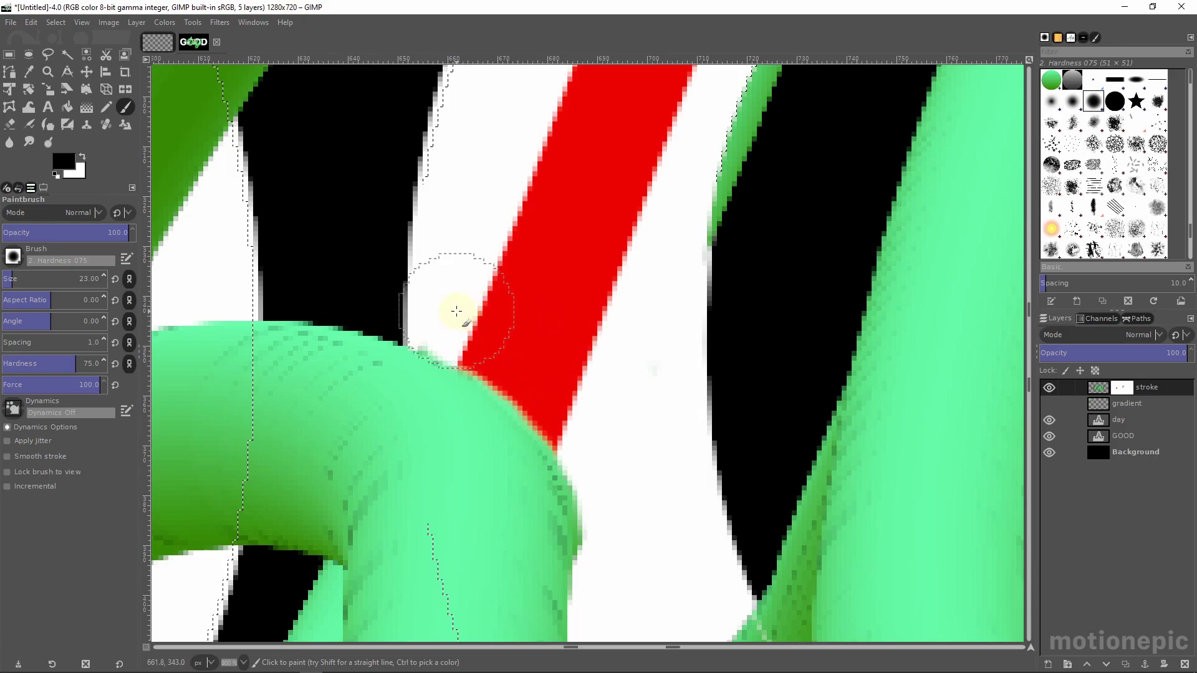
Step: Examine the masked edges around the a's stem, bowl and arch on the second O
scroll(554, 347, down, 5)
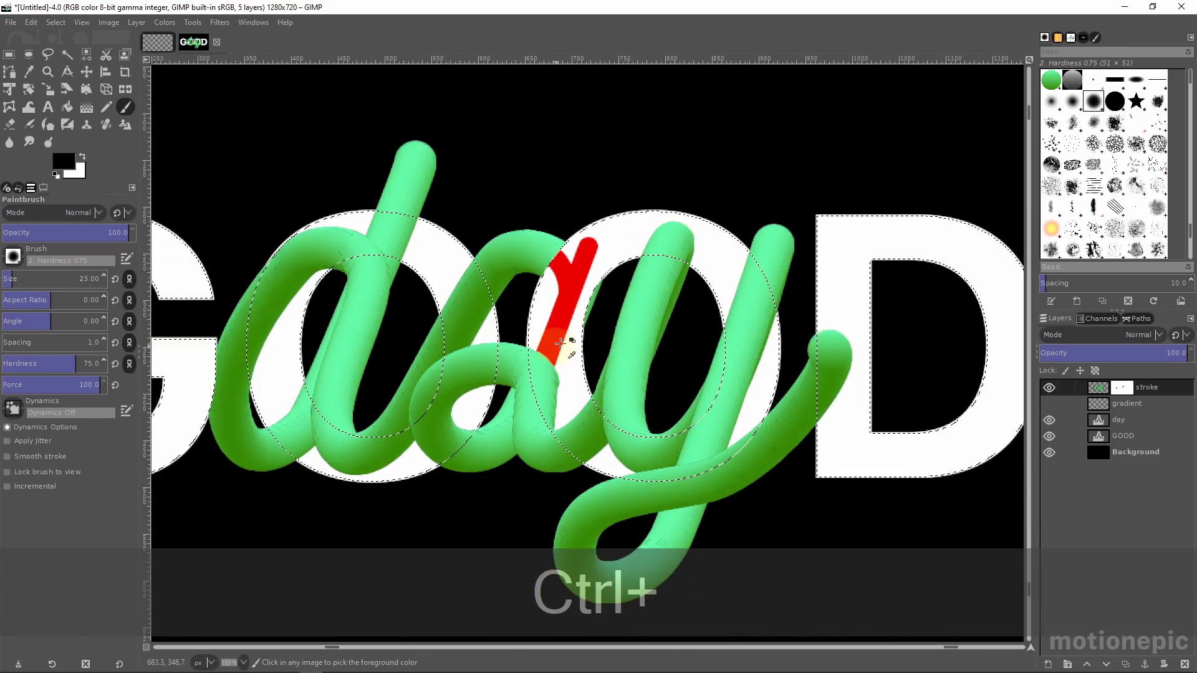
scroll(553, 378, up, 5)
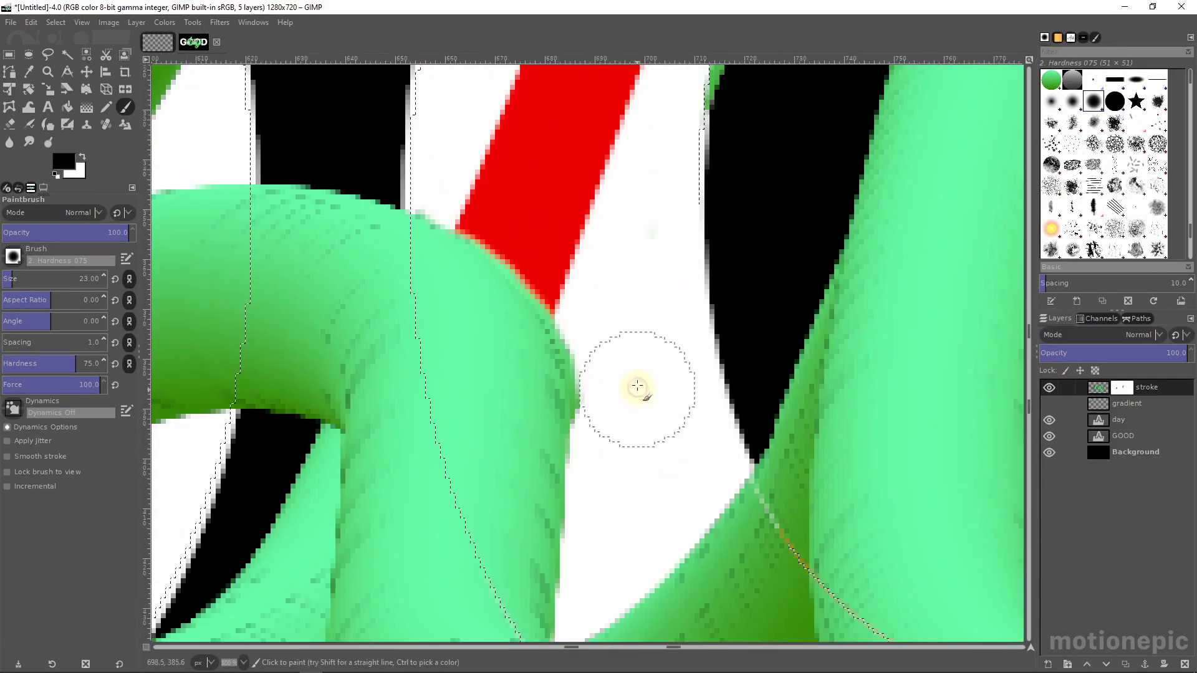
scroll(593, 306, down, 5)
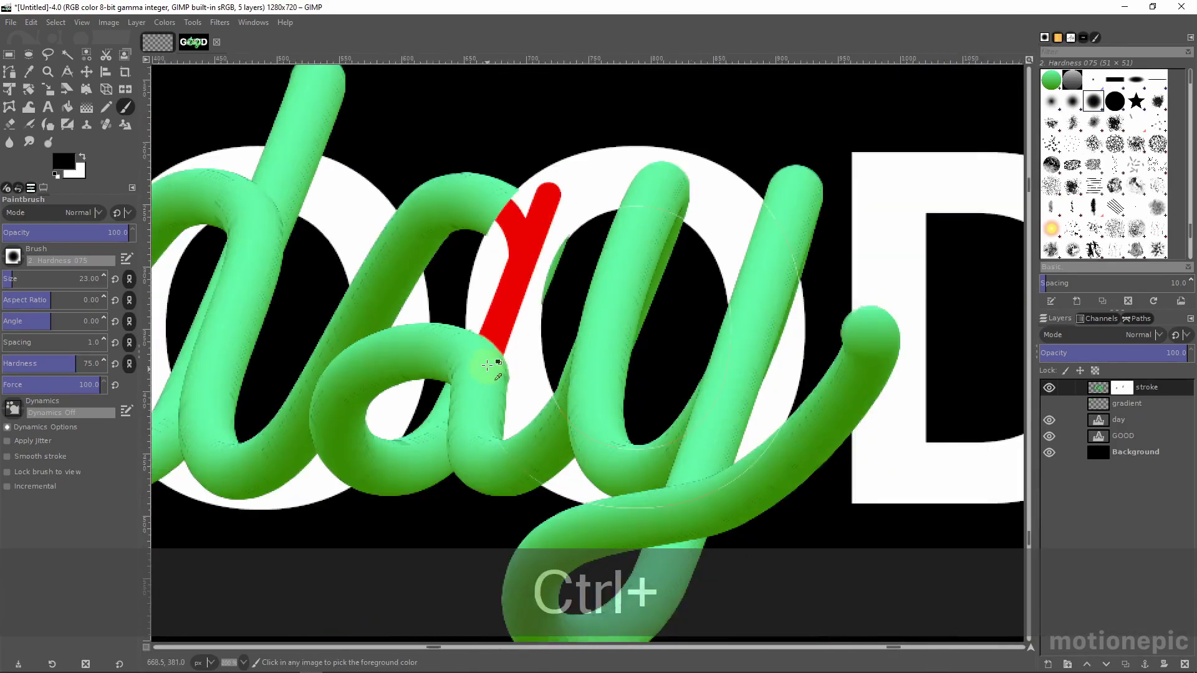
scroll(496, 270, up, 5)
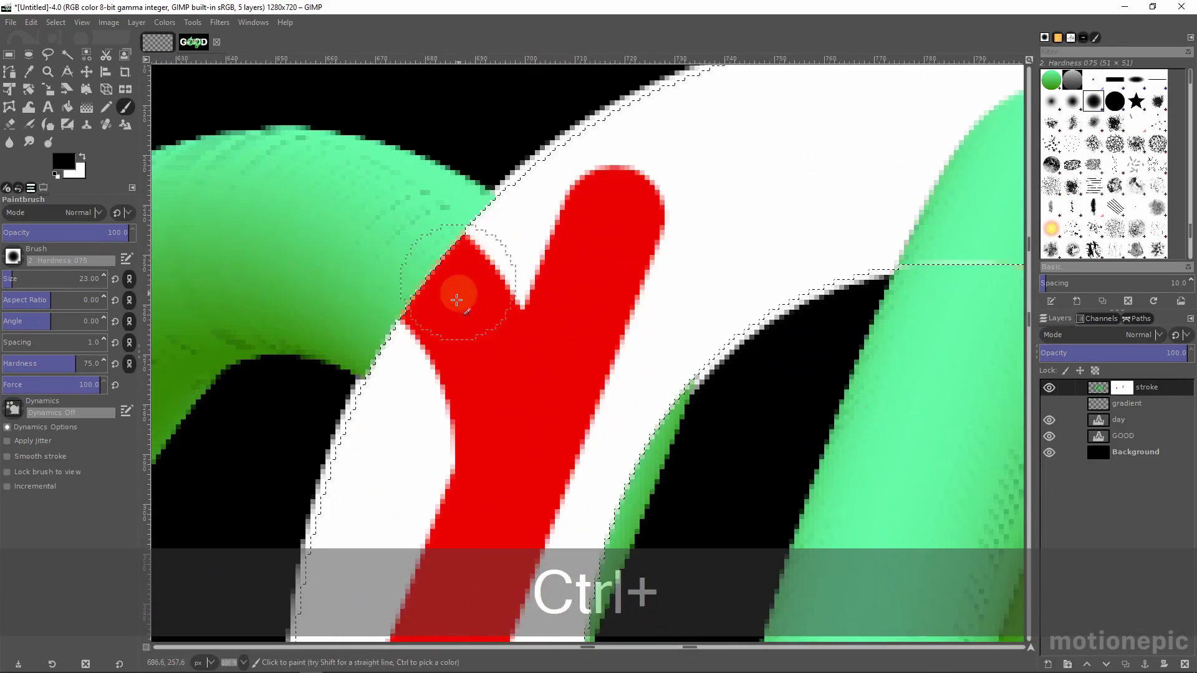
scroll(374, 387, down, 1)
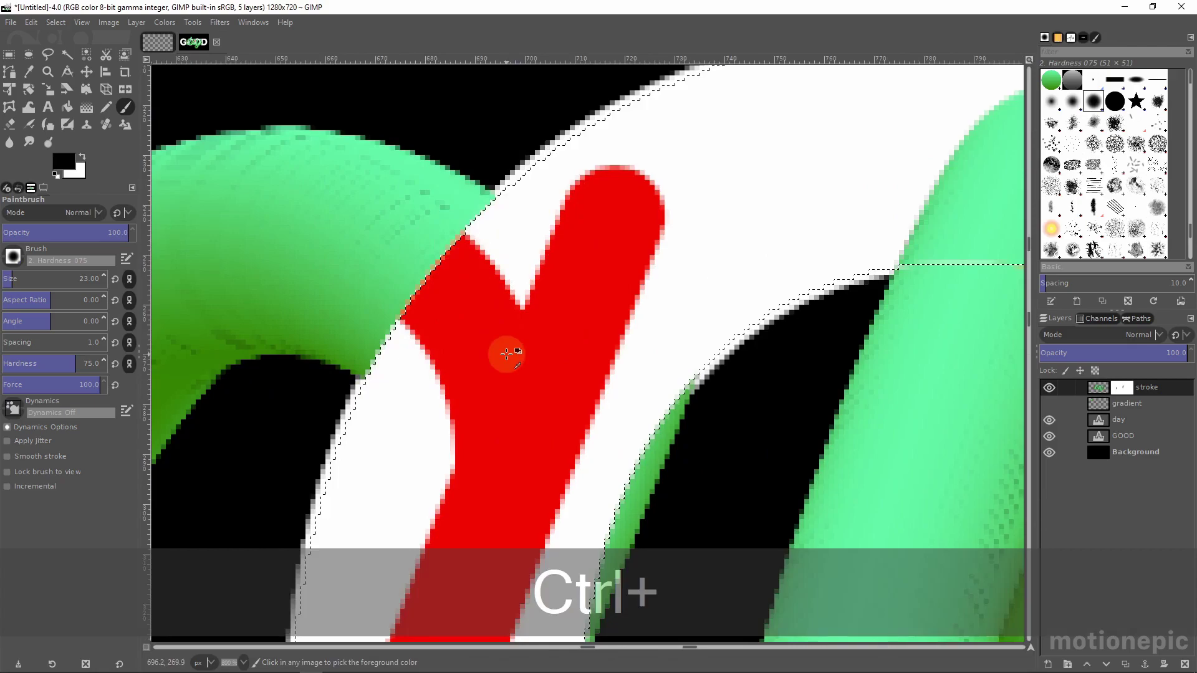
scroll(570, 374, down, 1)
scroll(571, 374, up, 2)
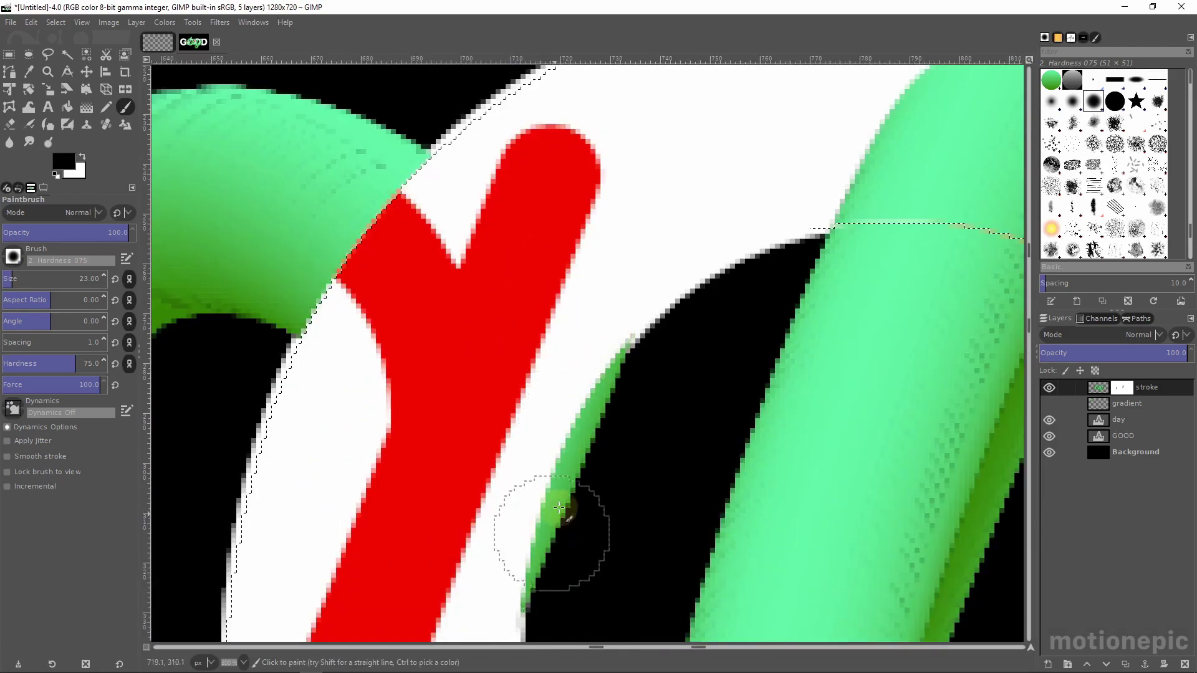
Step: Mask the end of the y's tail where it overlaps the D
scroll(487, 290, down, 5)
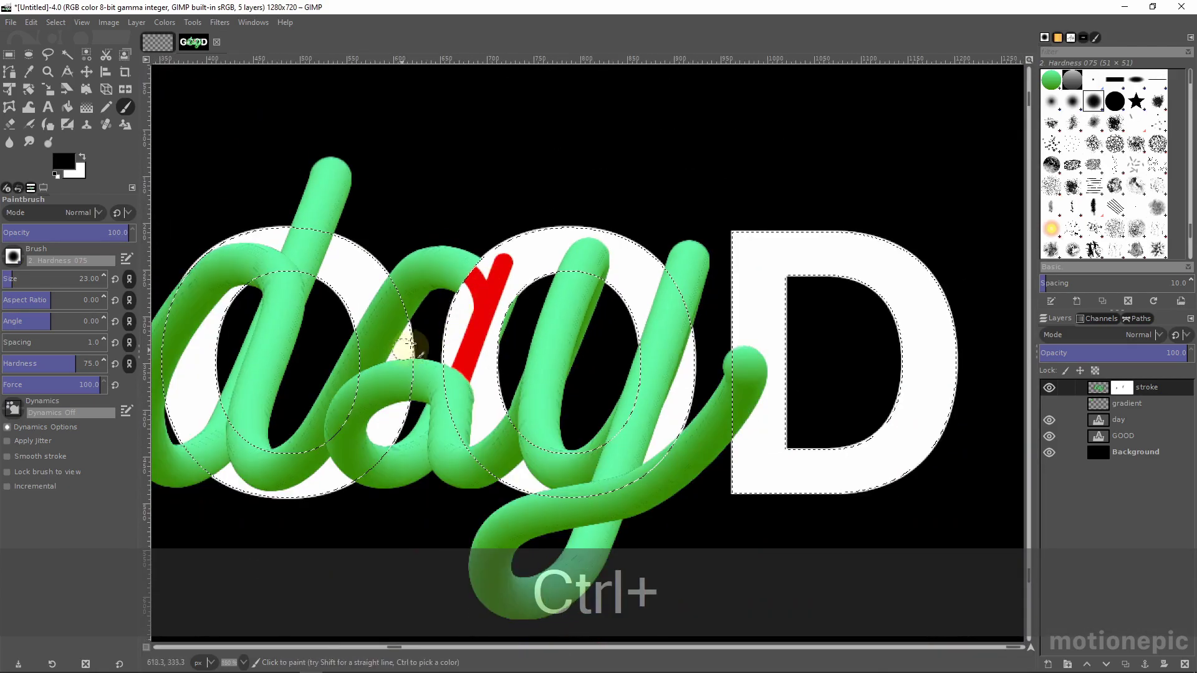
mouse_move(748, 352)
mouse_down()
mouse_move(768, 424)
mouse_move(730, 429)
mouse_move(728, 385)
mouse_move(740, 391)
mouse_move(740, 442)
mouse_up()
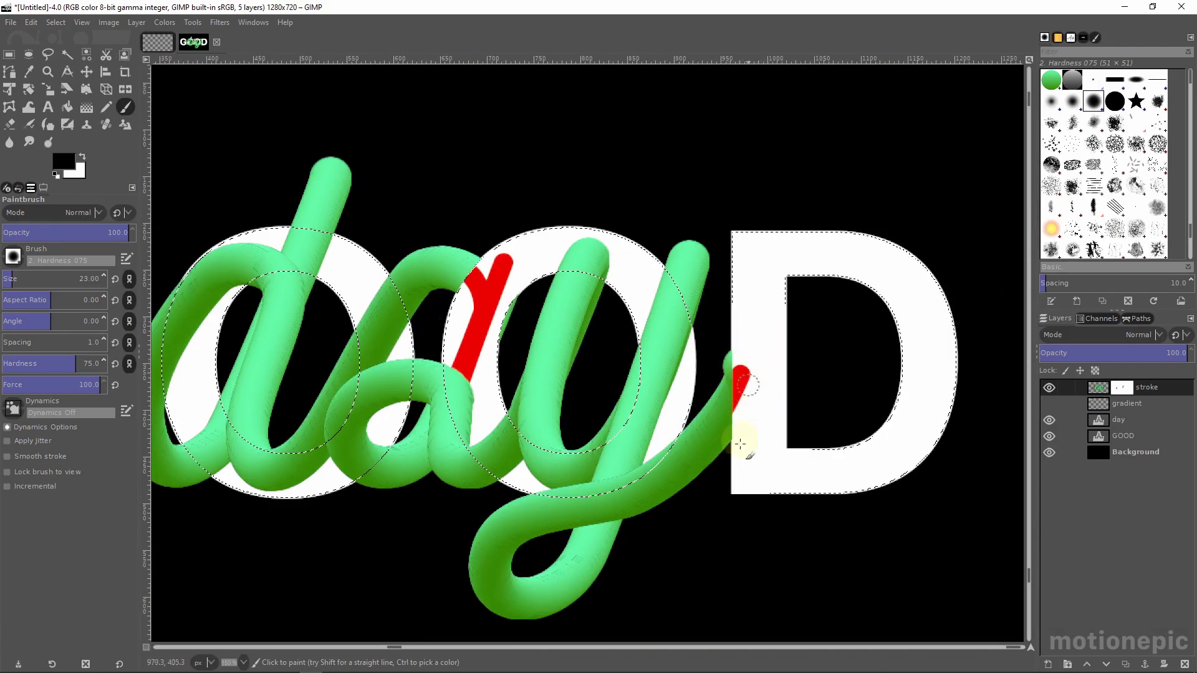
mouse_move(743, 370)
mouse_down()
mouse_move(717, 463)
mouse_move(728, 484)
mouse_move(773, 389)
mouse_up()
mouse_move(746, 341)
mouse_down()
mouse_move(820, 470)
mouse_move(790, 502)
mouse_up()
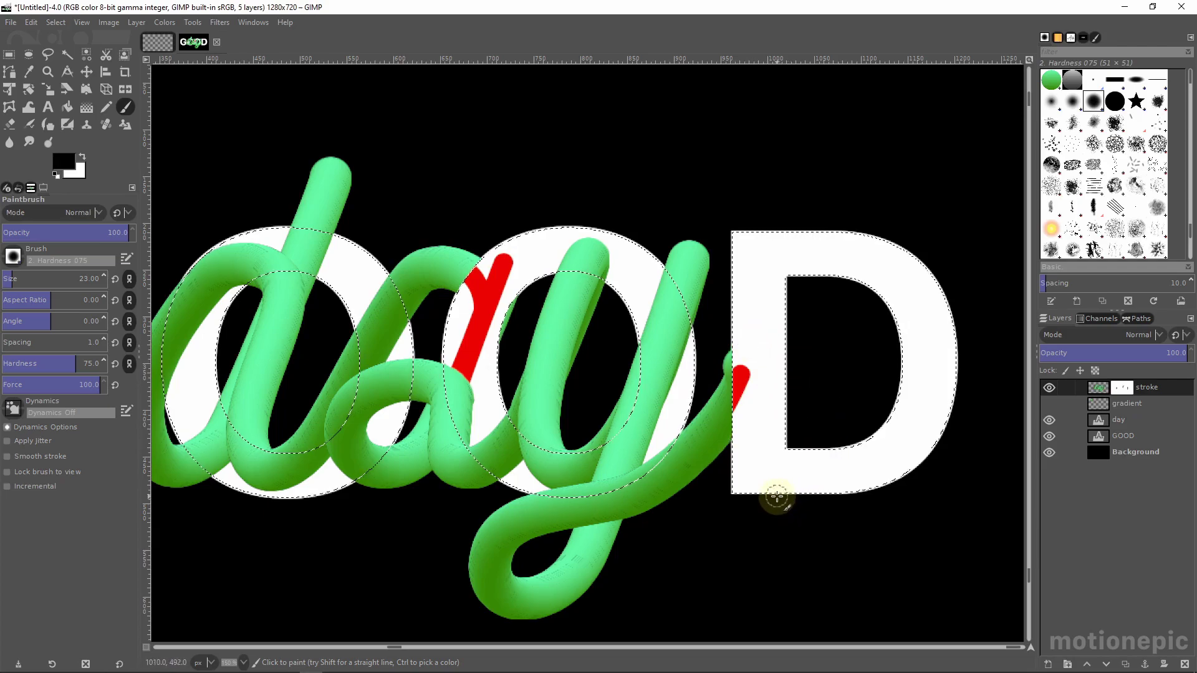
Step: Mask the tip of the y's shorter arm where it crosses the upper part of the second O
mouse_move(595, 274)
mouse_down()
mouse_move(584, 252)
mouse_move(594, 254)
mouse_move(570, 260)
mouse_move(568, 284)
mouse_move(591, 291)
mouse_up()
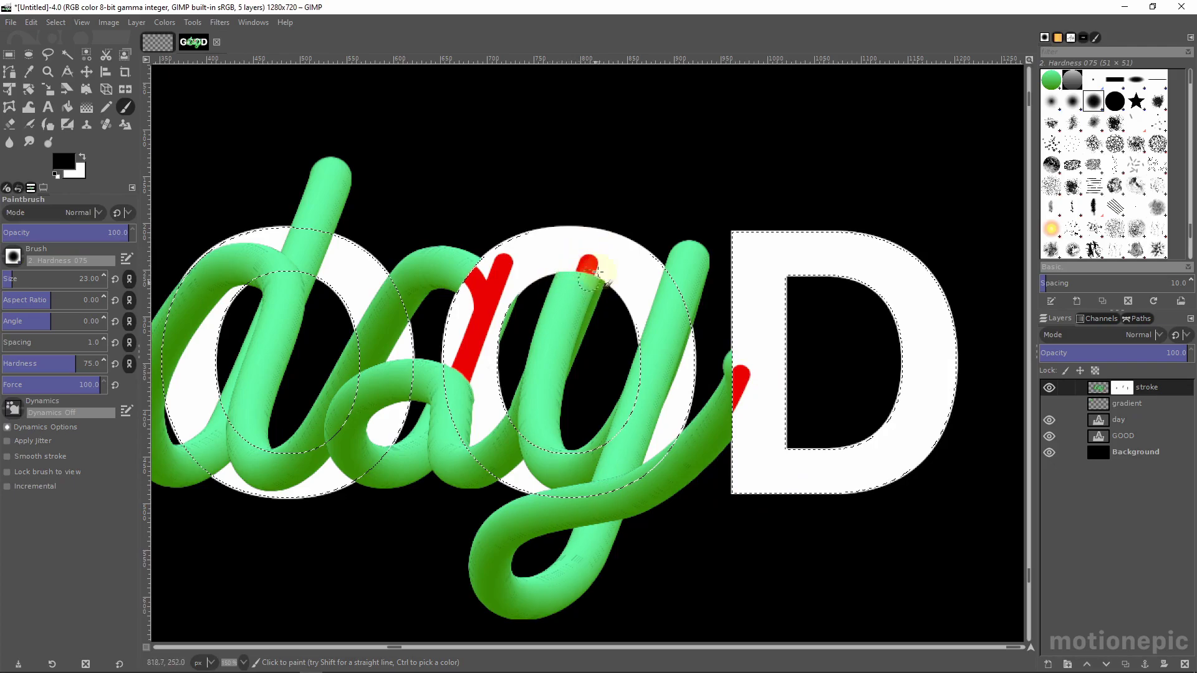
scroll(598, 273, up, 2)
scroll(553, 368, down, 2)
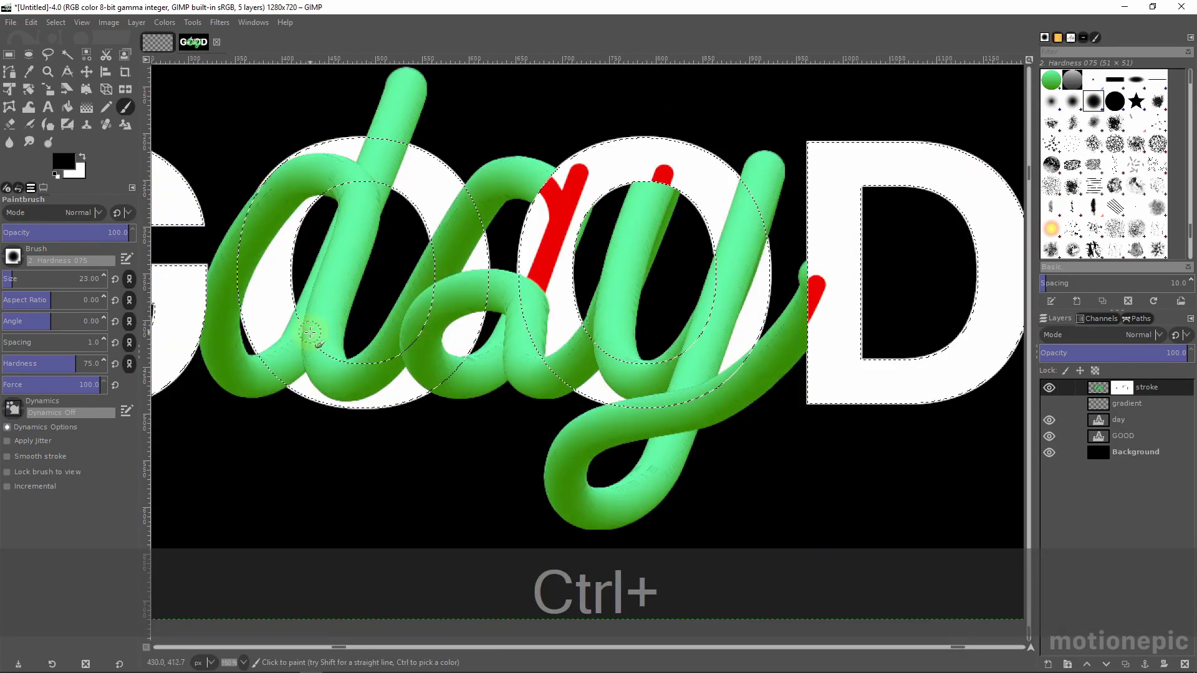
scroll(515, 368, up, 2)
scroll(515, 368, down, 3)
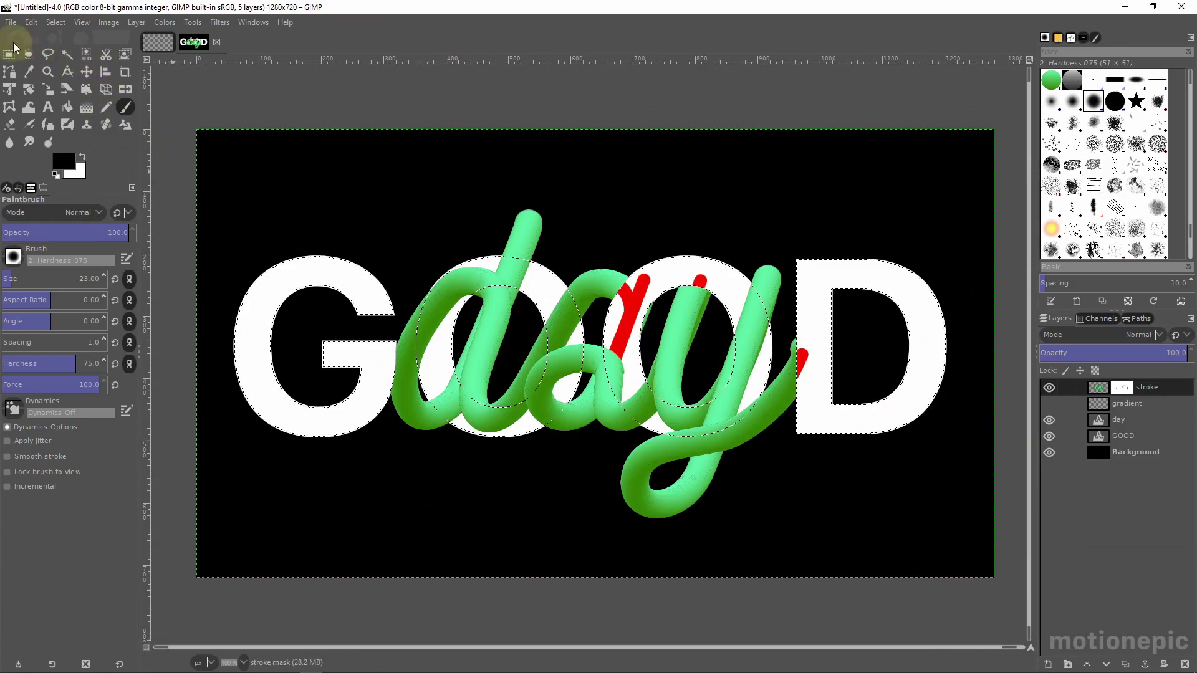
Step: Clear the selection and hide the red day text layer
click(29, 24)
mouse_move(52, 24)
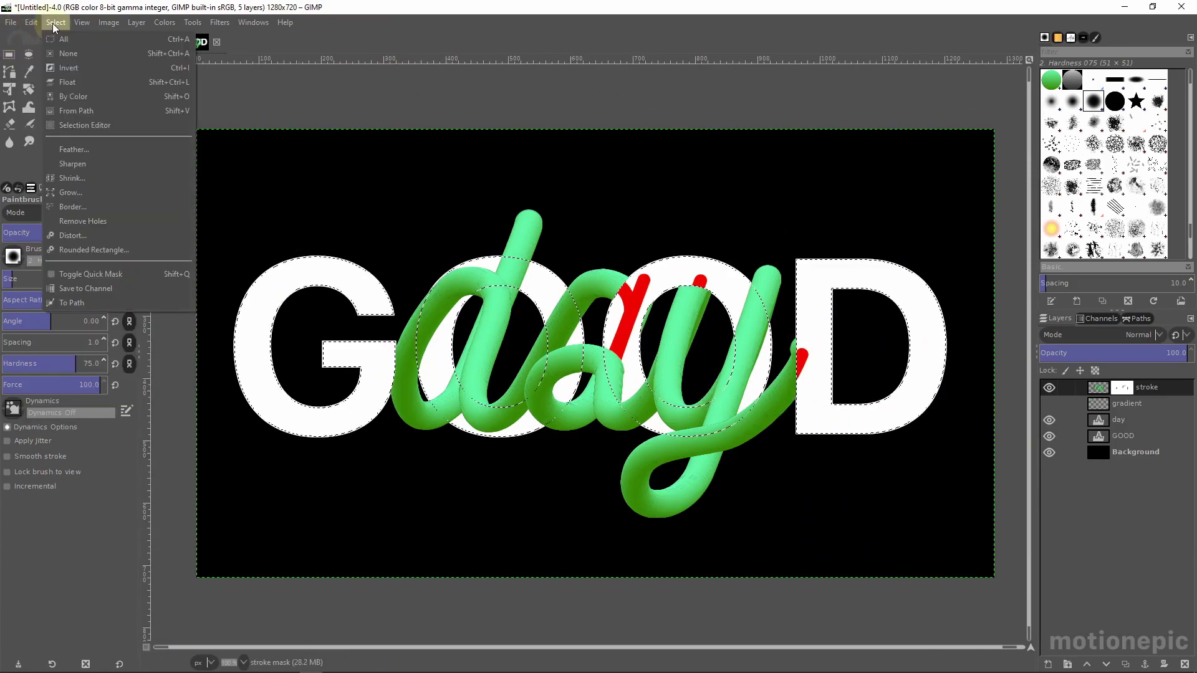
click(61, 54)
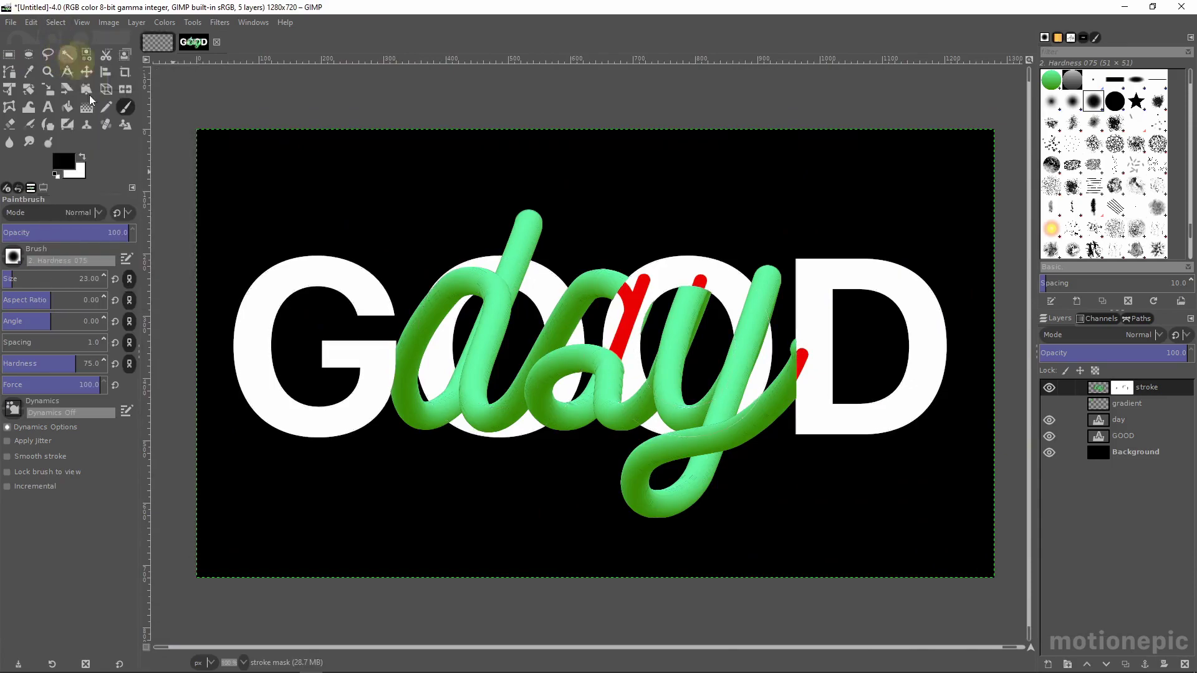
click(1052, 421)
click(1053, 421)
click(1053, 421)
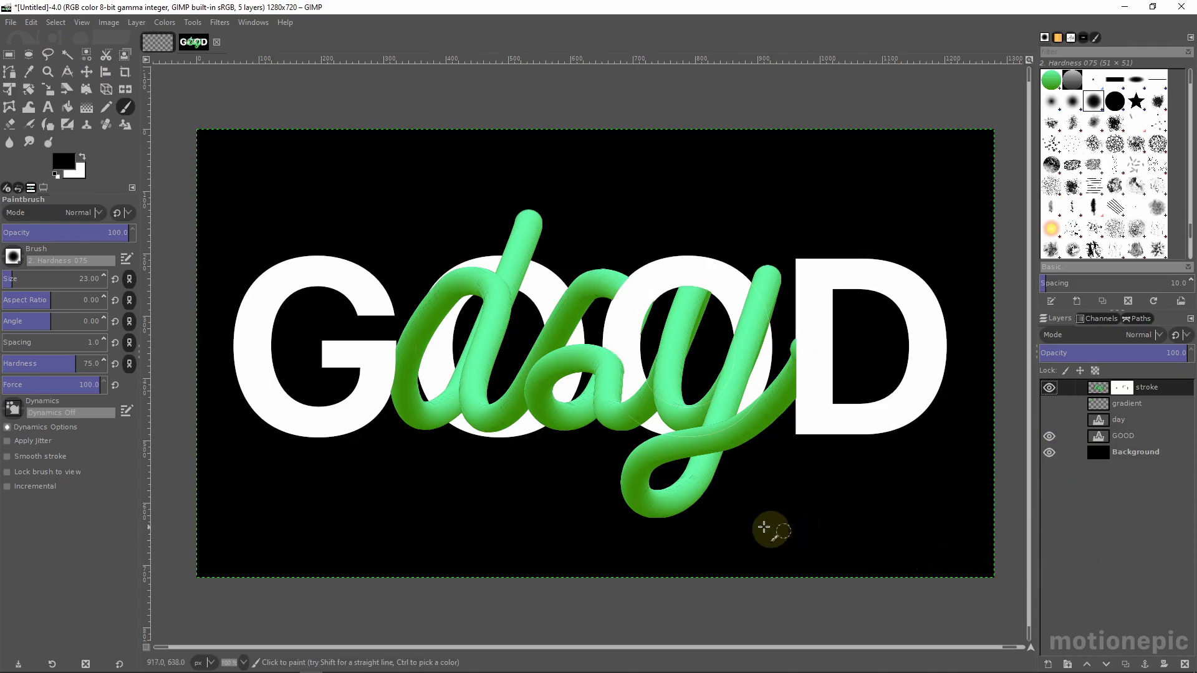
Step: Add a transparent layer named shadow directly above the gradient layer
key(z)
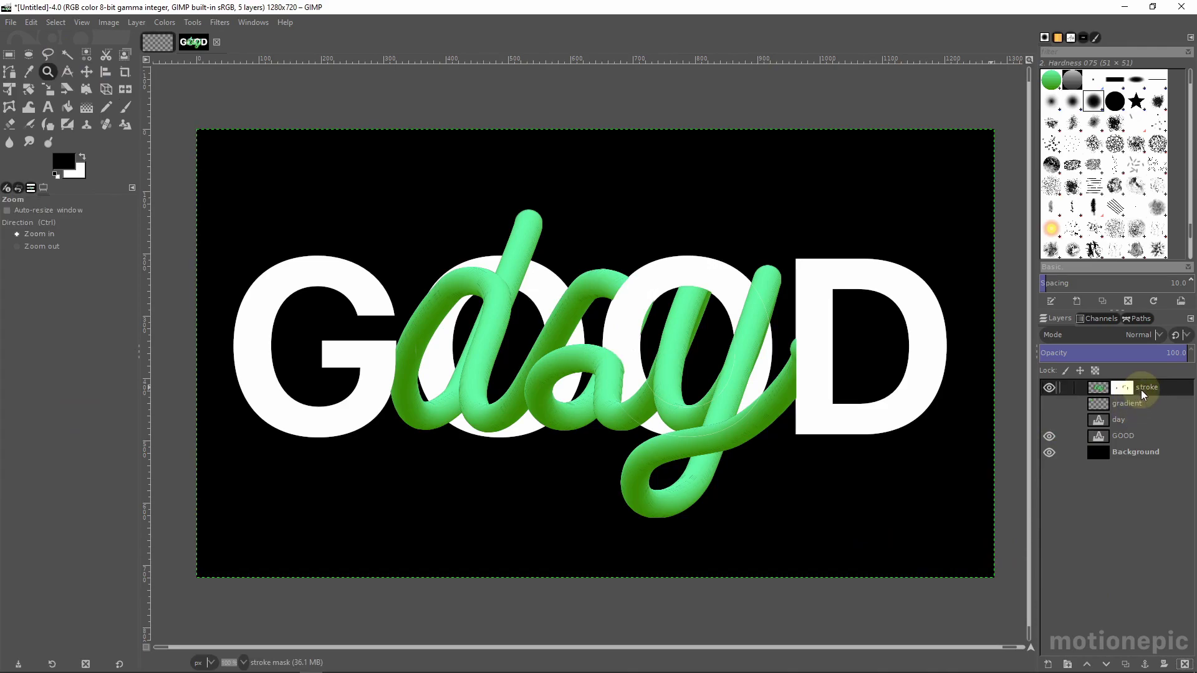
click(1136, 406)
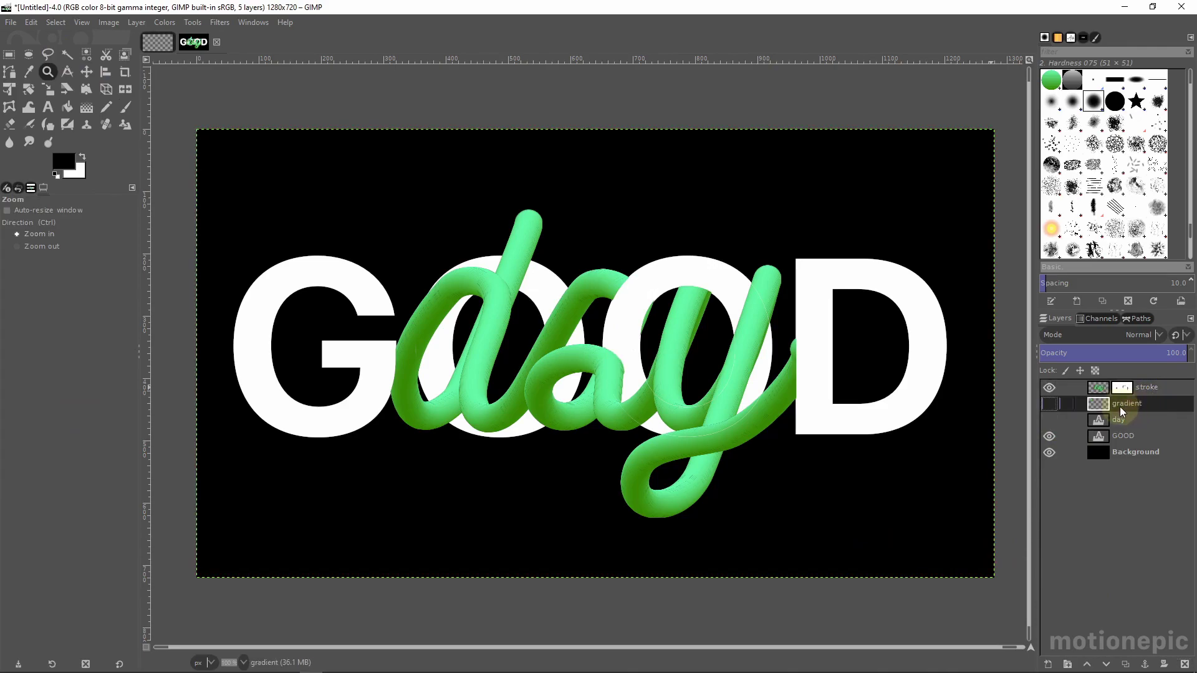
click(1048, 665)
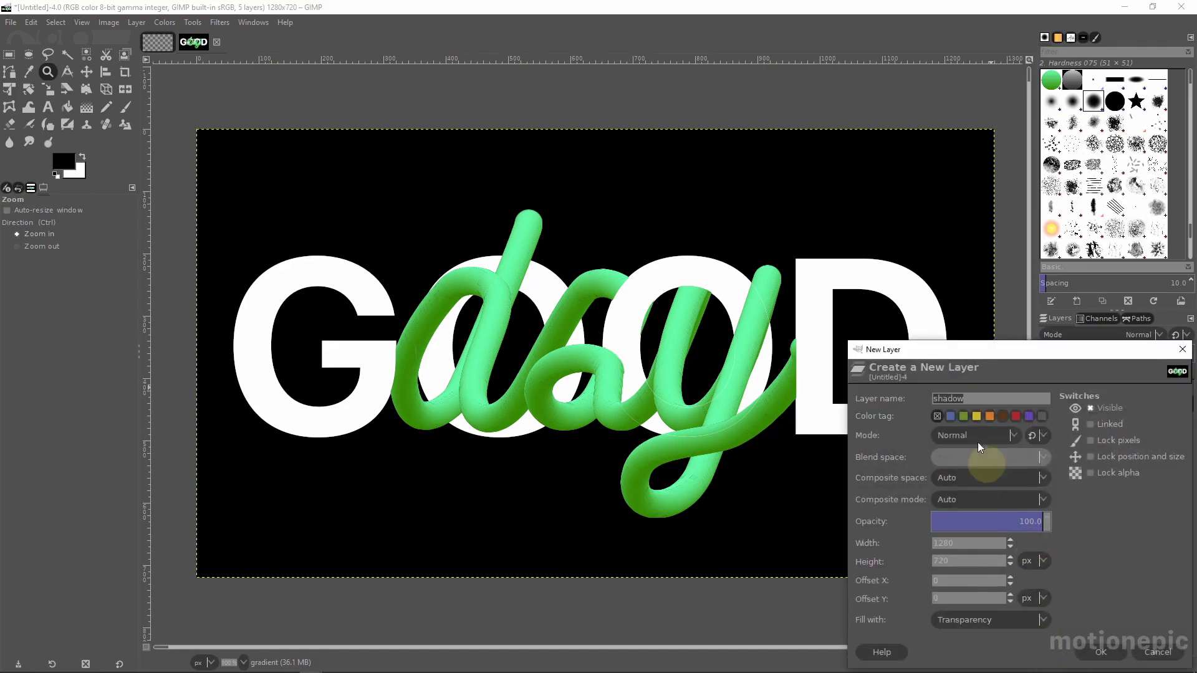
click(1104, 652)
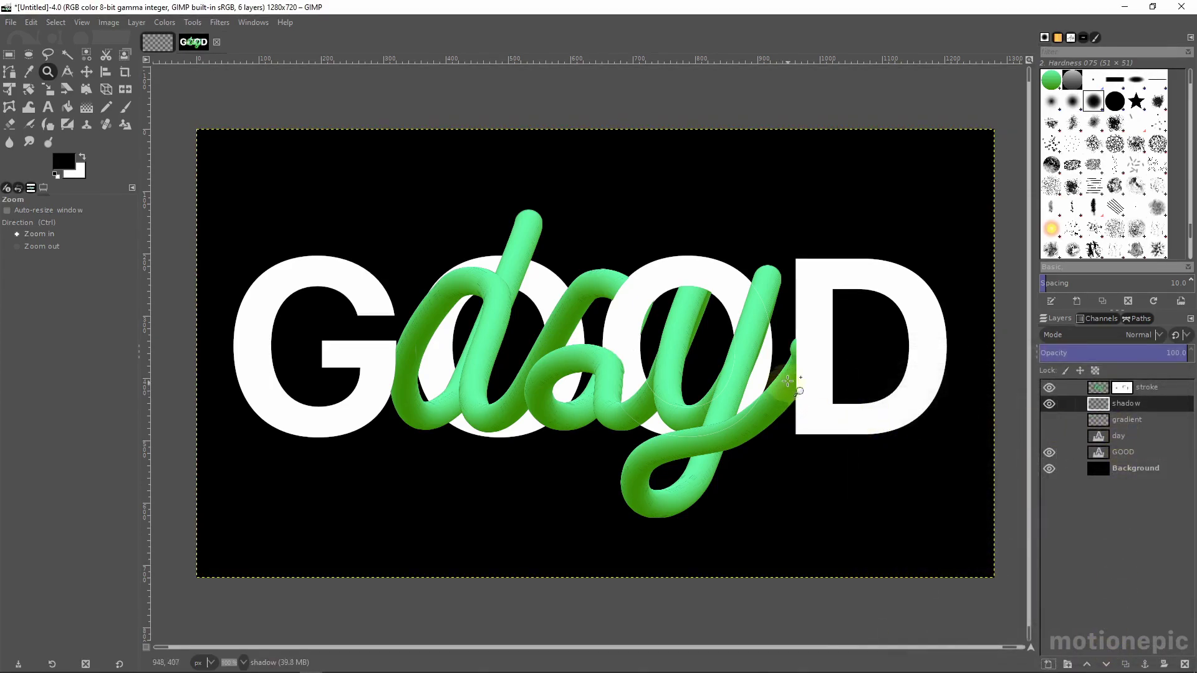
Step: Paint soft black shadows around the d over the first O using the Hardness 050 brush at size 123
click(126, 106)
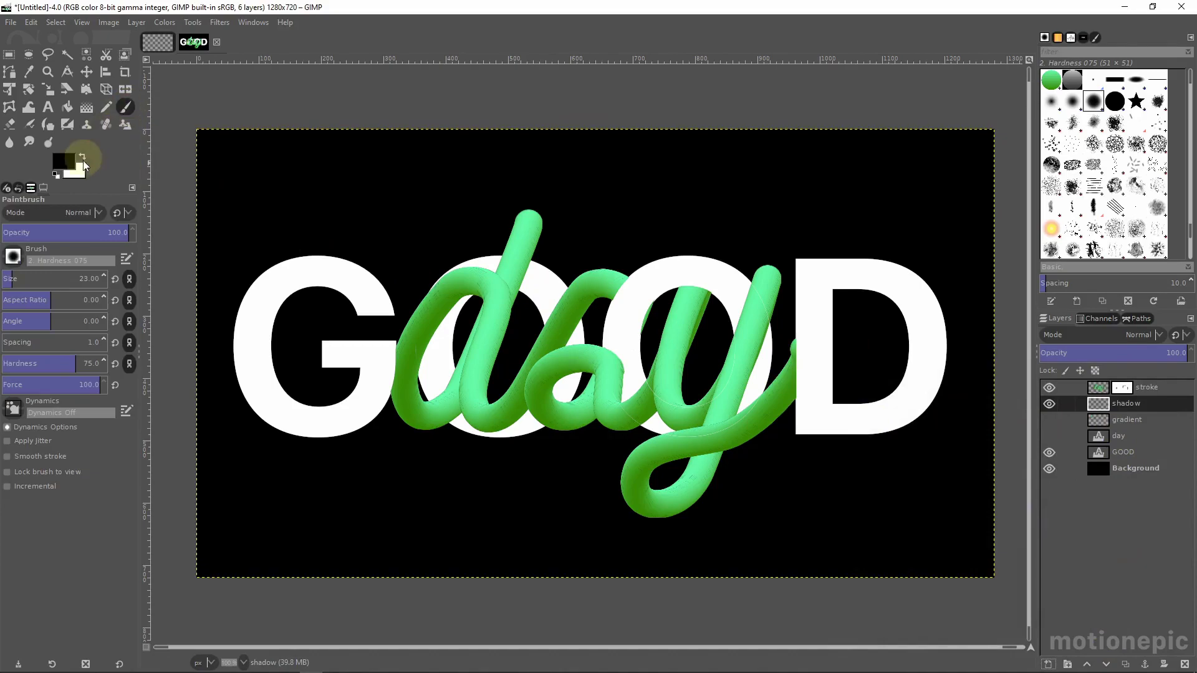
click(13, 257)
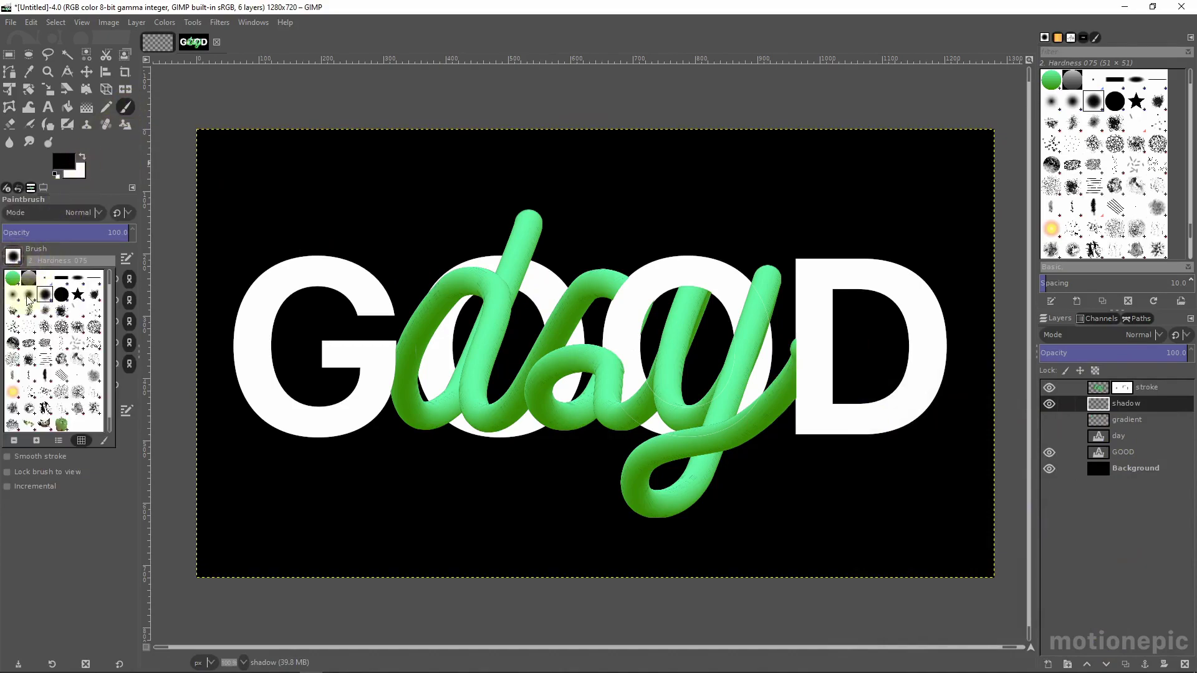
click(28, 297)
click(23, 278)
click(36, 278)
key(2)
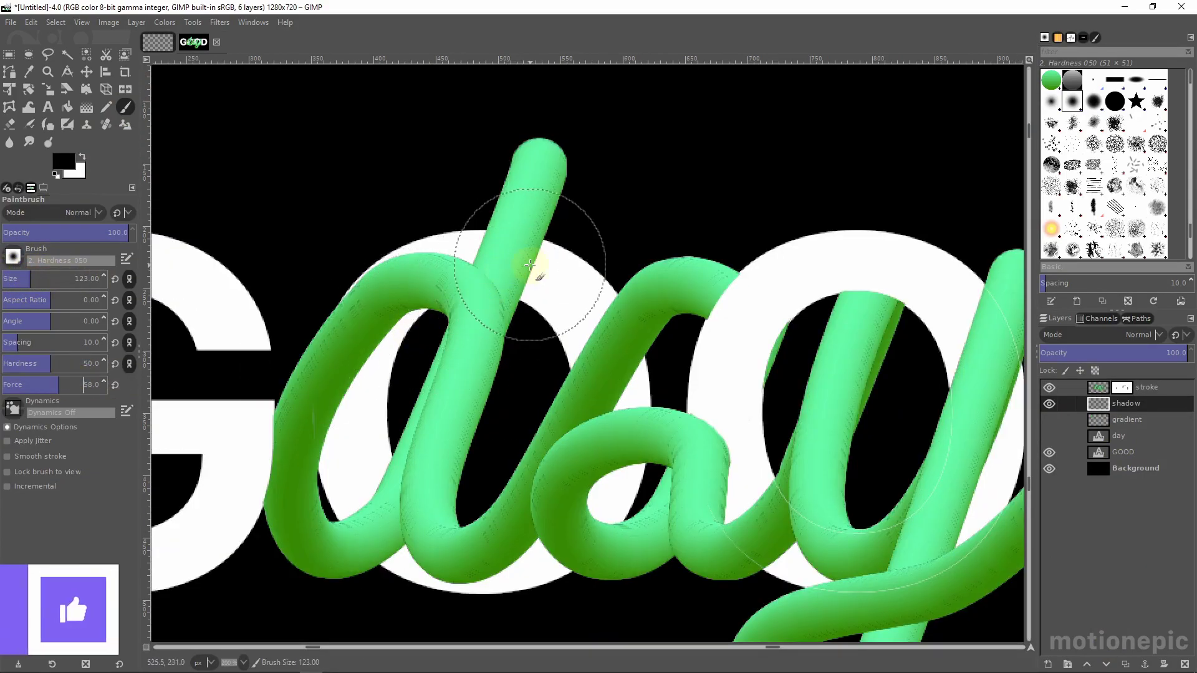
mouse_move(513, 269)
mouse_down()
mouse_move(455, 395)
mouse_move(367, 453)
mouse_move(347, 361)
mouse_move(361, 321)
mouse_move(388, 334)
mouse_move(338, 406)
mouse_up()
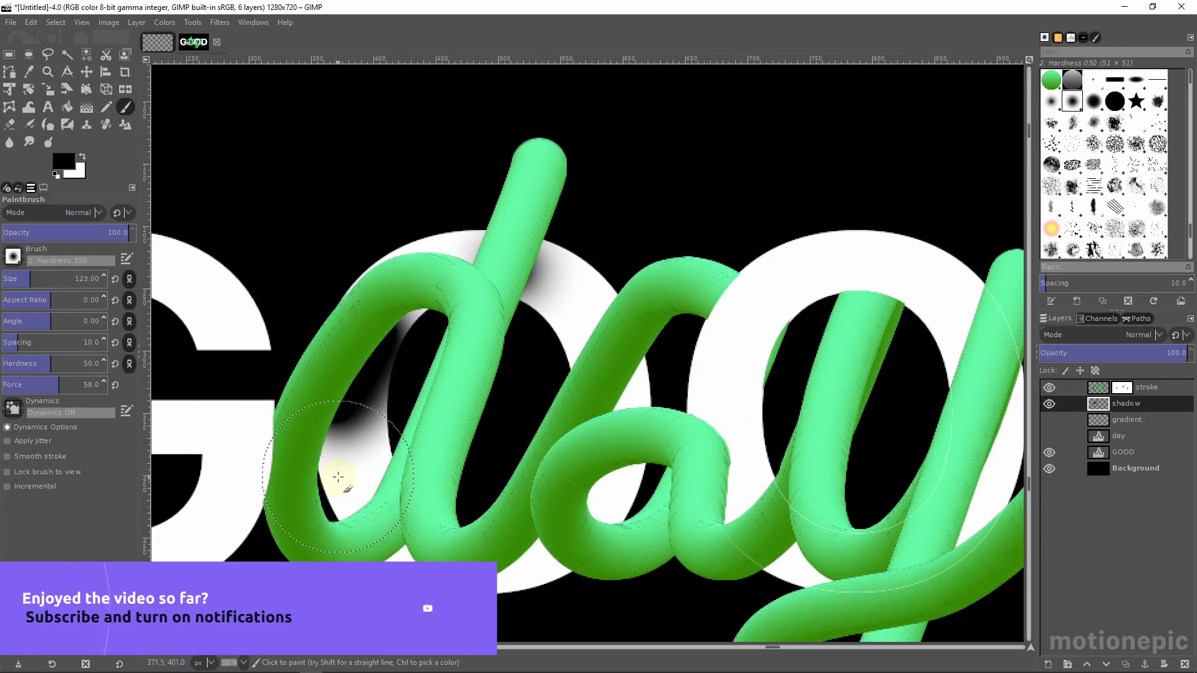
drag(342, 483, 387, 419)
mouse_move(495, 505)
mouse_down()
mouse_move(541, 507)
mouse_move(548, 524)
mouse_move(596, 501)
mouse_move(508, 481)
mouse_up()
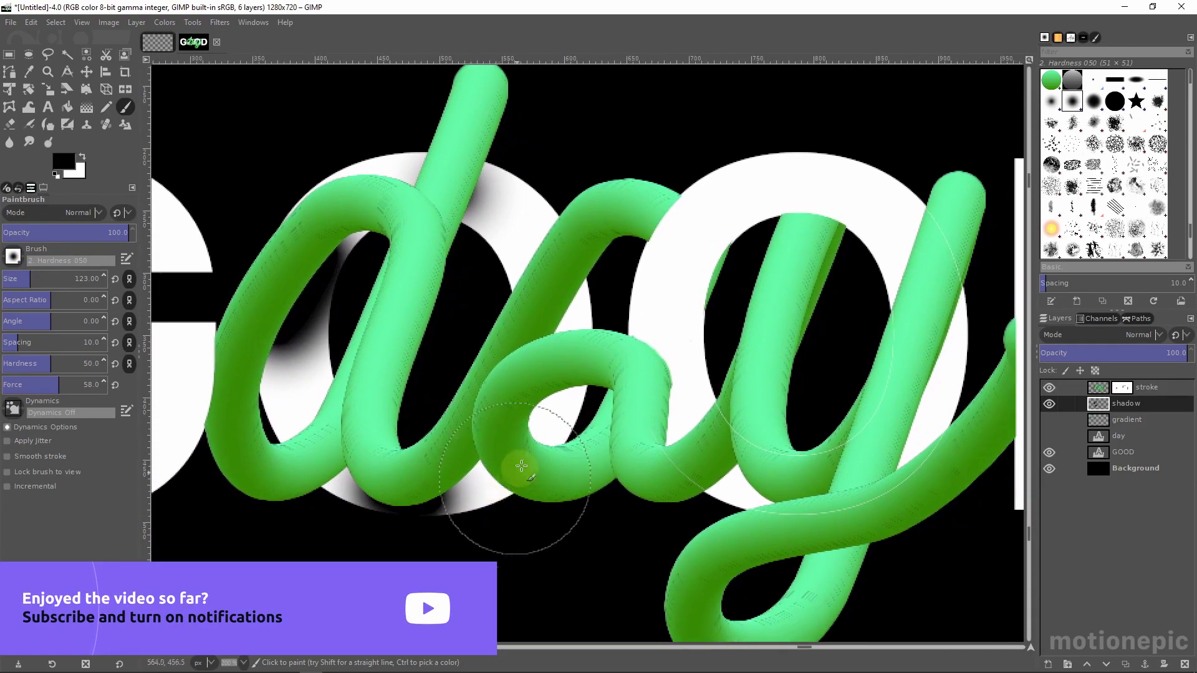
Step: Paint soft shadows beside the a's bowl on the first O and around the a and y on the second O
mouse_move(548, 414)
mouse_down()
mouse_move(548, 366)
mouse_move(561, 350)
mouse_up()
key(ctrl+z)
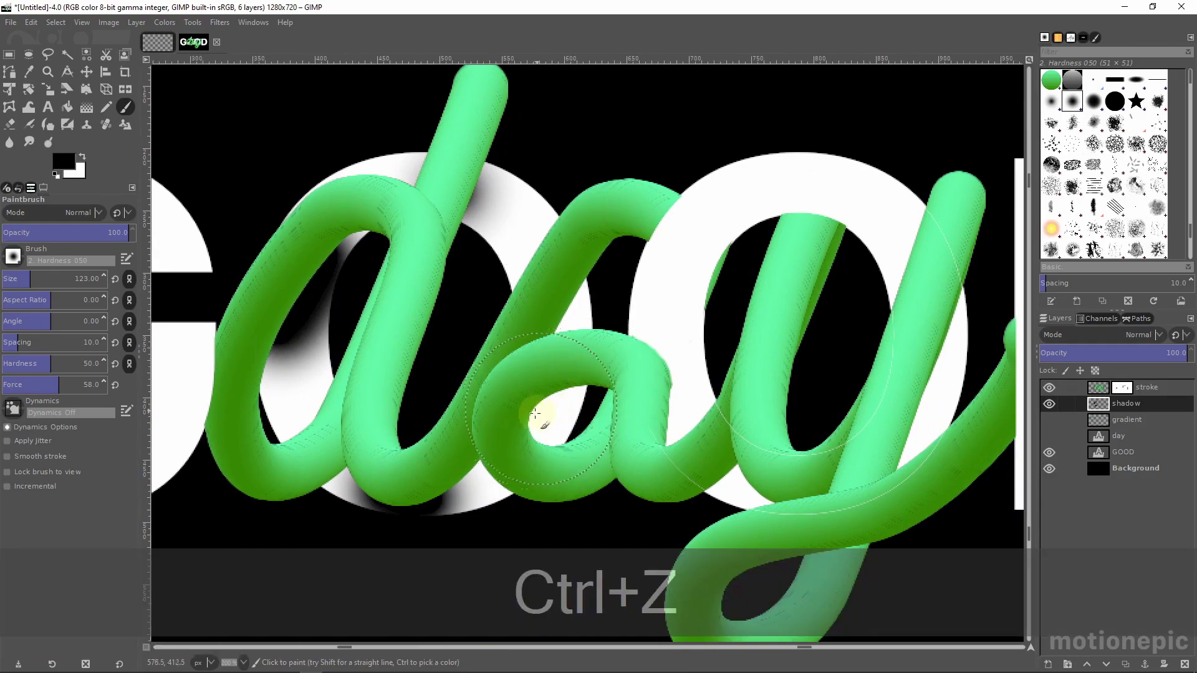
drag(531, 423, 428, 419)
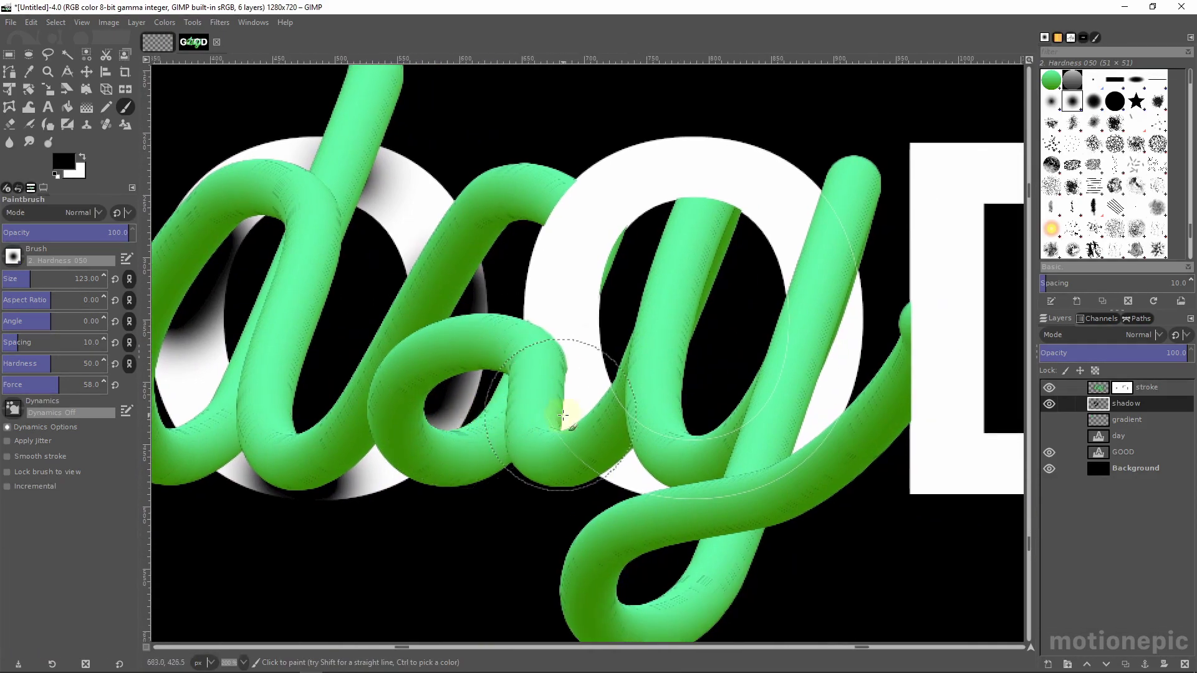
drag(554, 363, 602, 424)
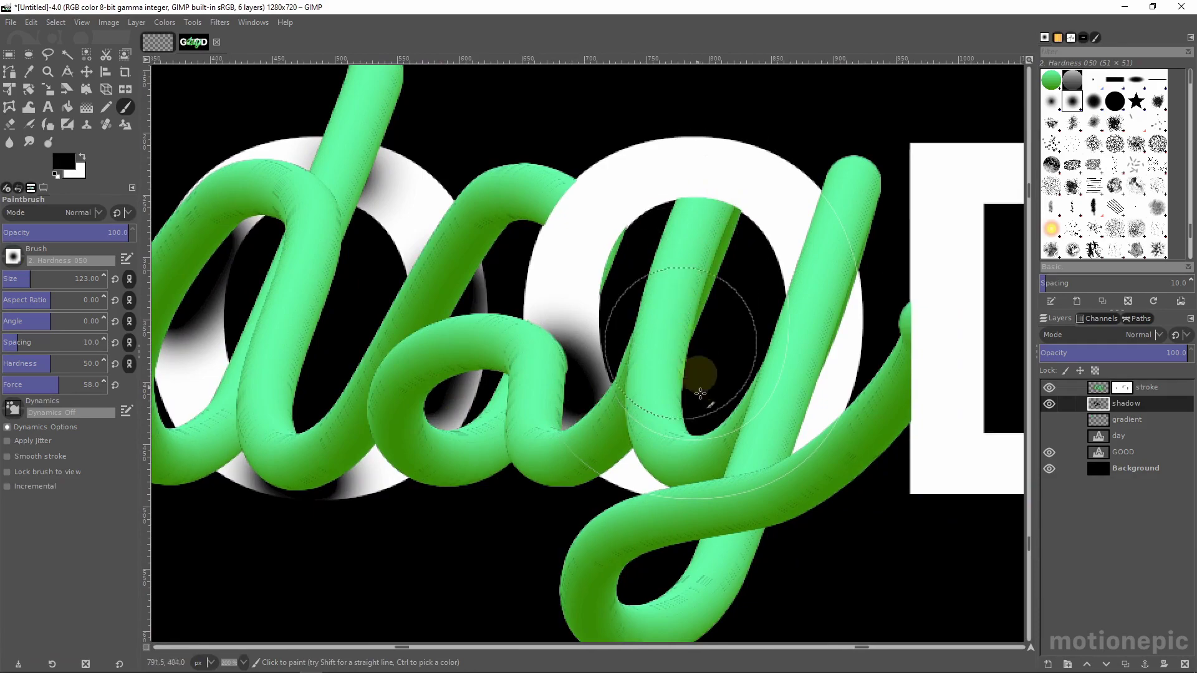
mouse_move(707, 492)
mouse_down()
mouse_move(761, 374)
mouse_move(809, 312)
mouse_move(804, 449)
mouse_move(634, 433)
mouse_up()
Step: Lower the shadow layer's opacity to 31.9
scroll(635, 434, down, 3)
scroll(509, 415, up, 2)
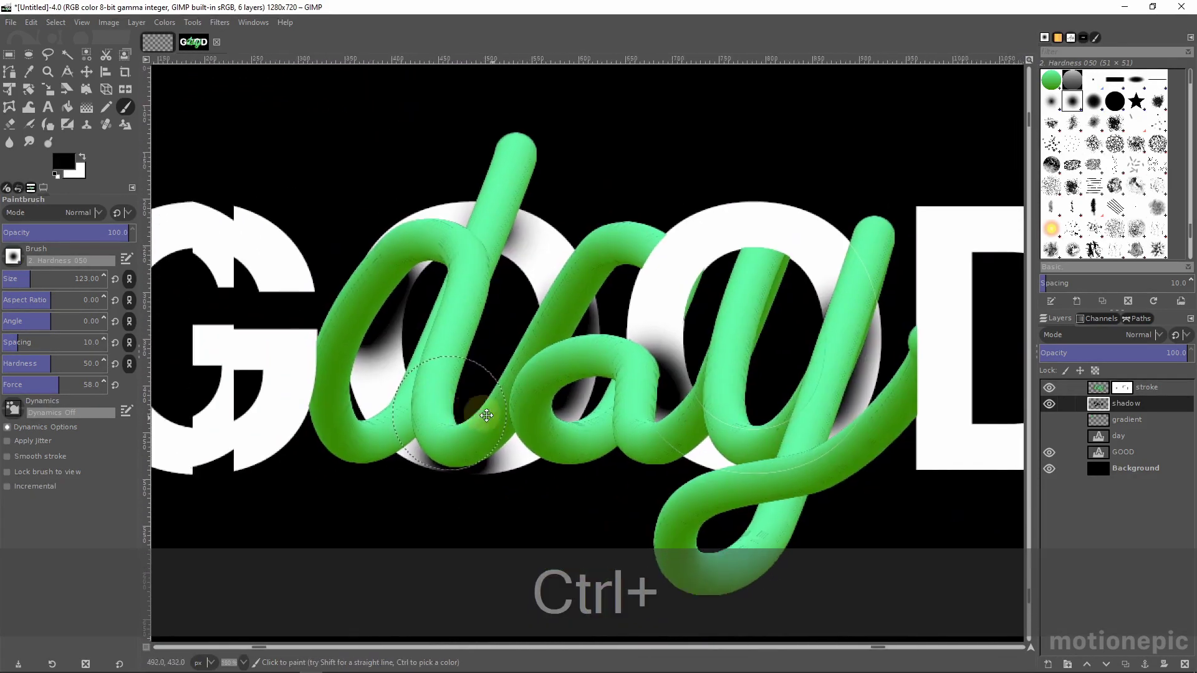
drag(1092, 355, 1081, 355)
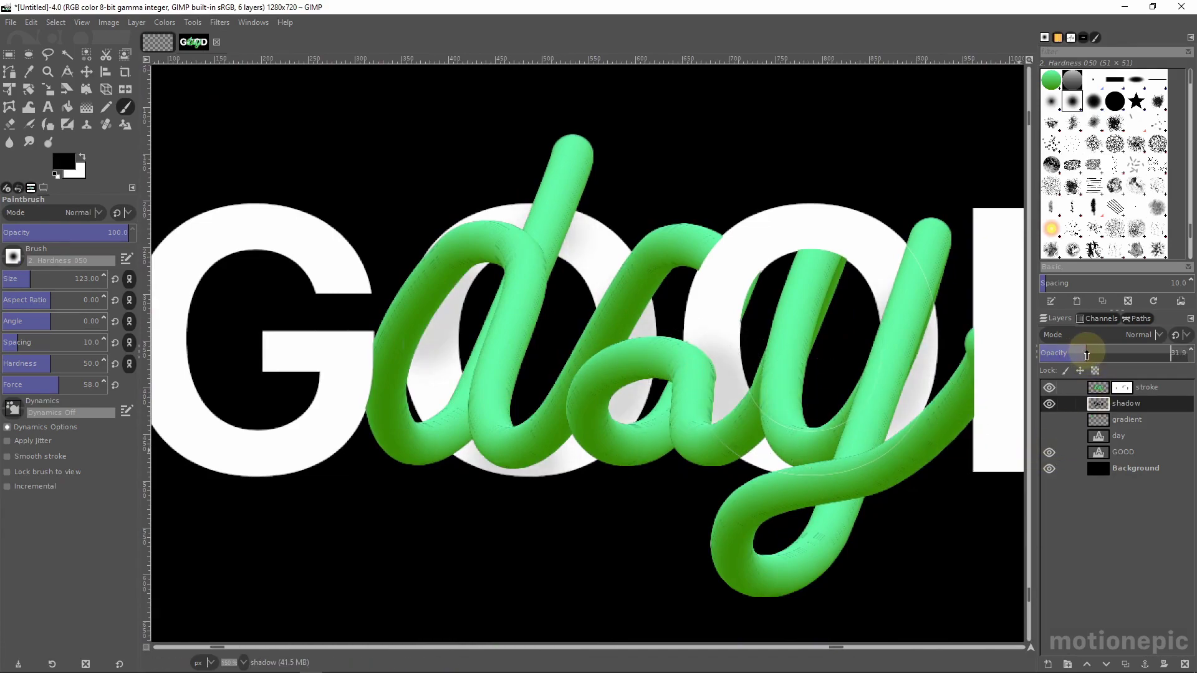
scroll(637, 405, down, 1)
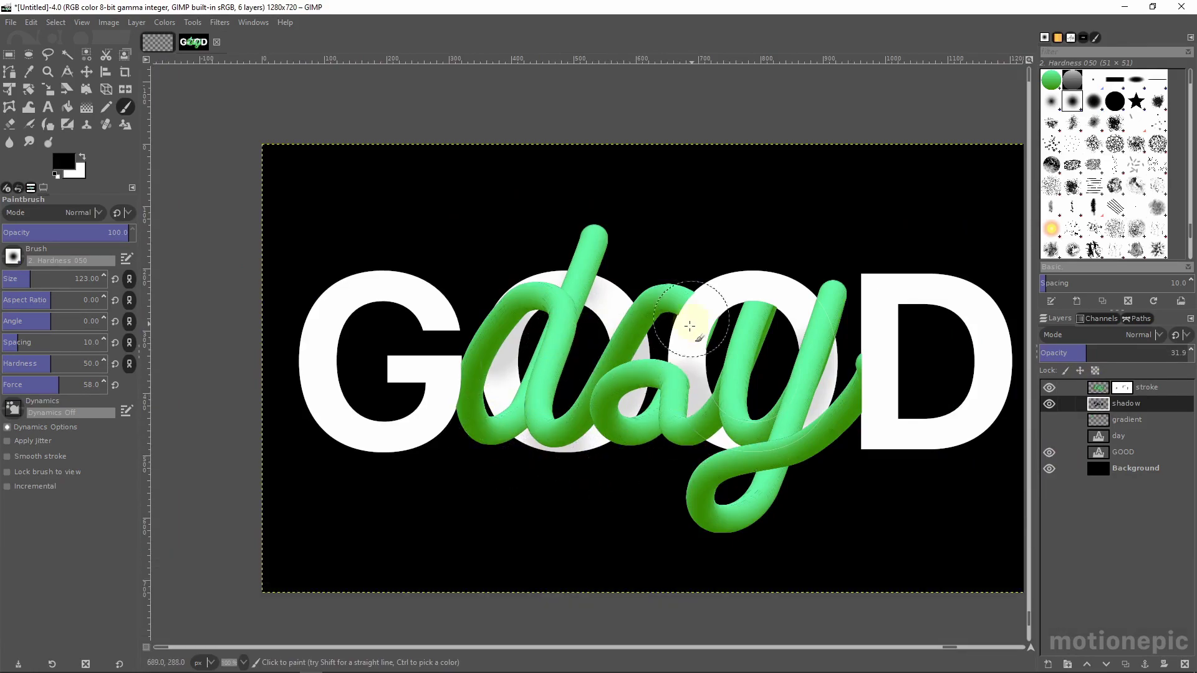
scroll(676, 396, up, 1)
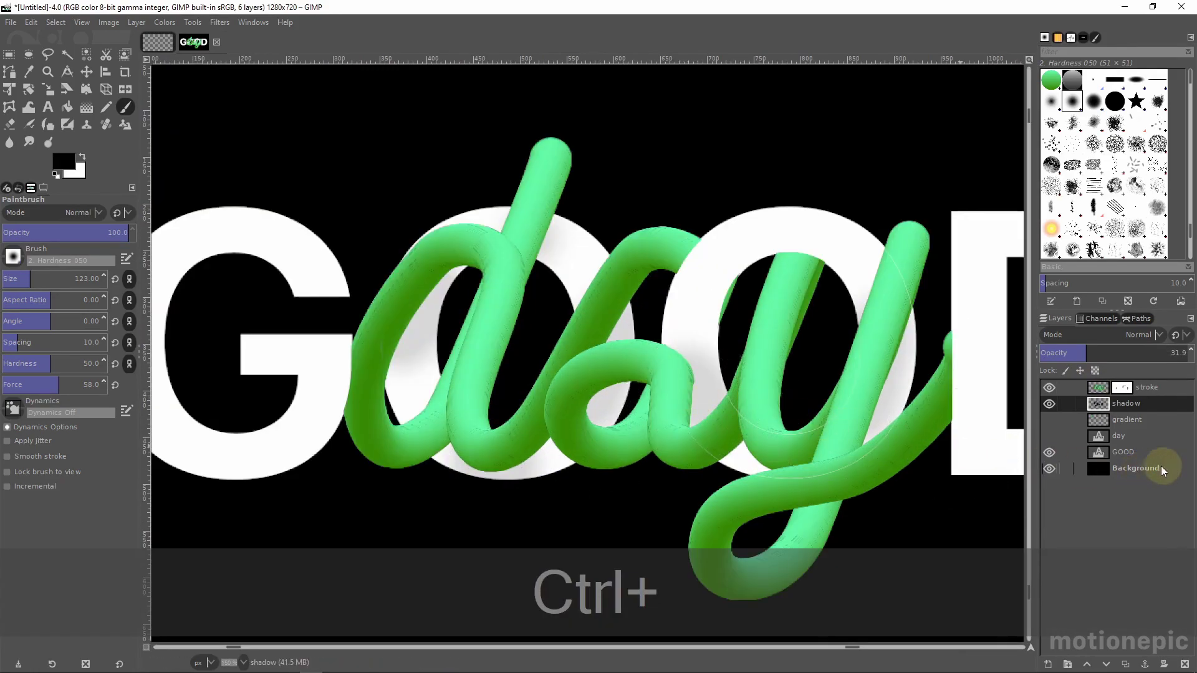
Step: Target the stroke layer's image instead of its mask and burn the d's outer curve where it meets the G
click(1100, 389)
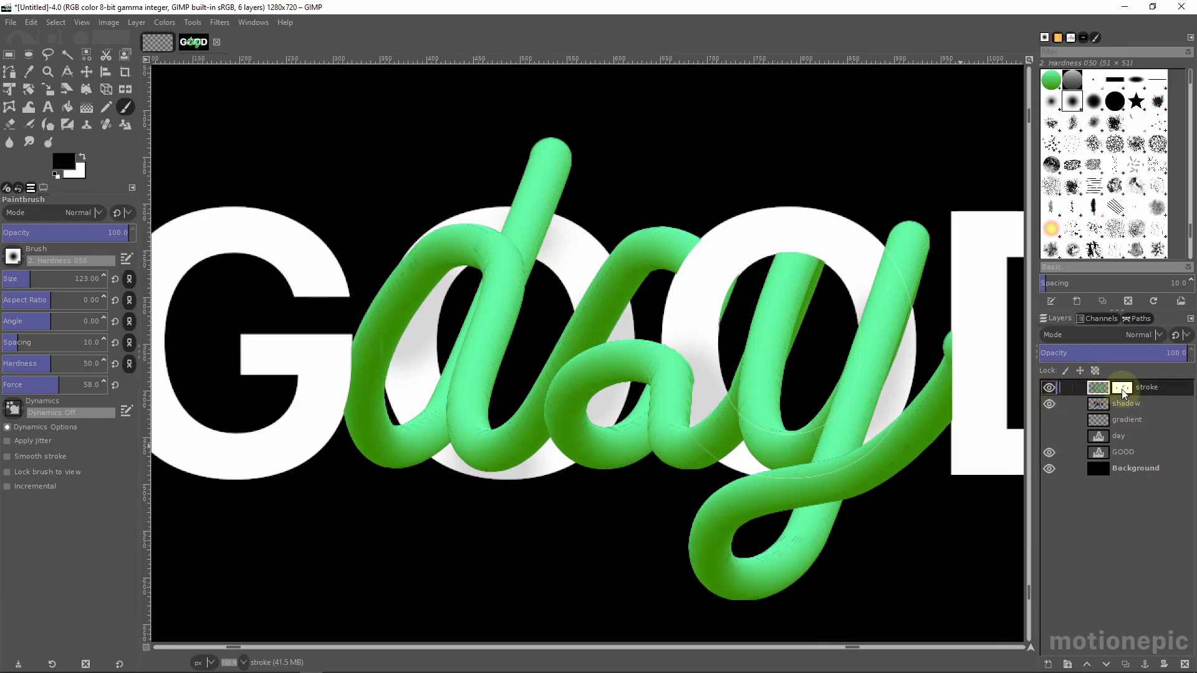
click(46, 140)
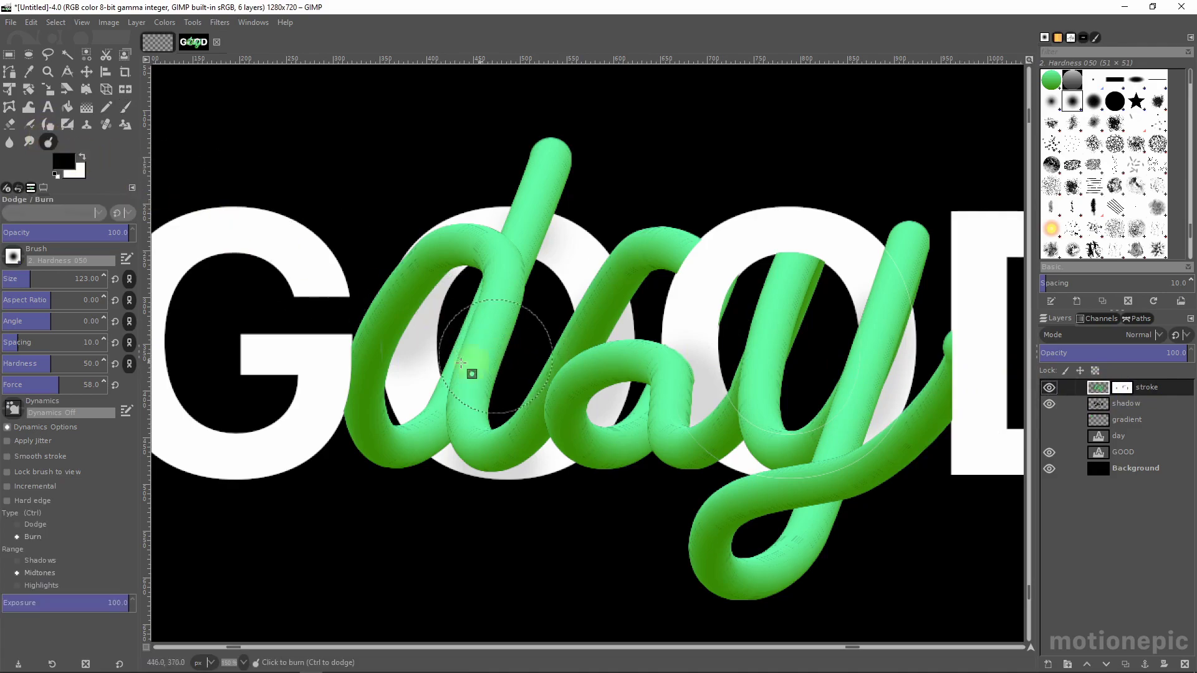
key(ctrl)
scroll(380, 391, up, 3)
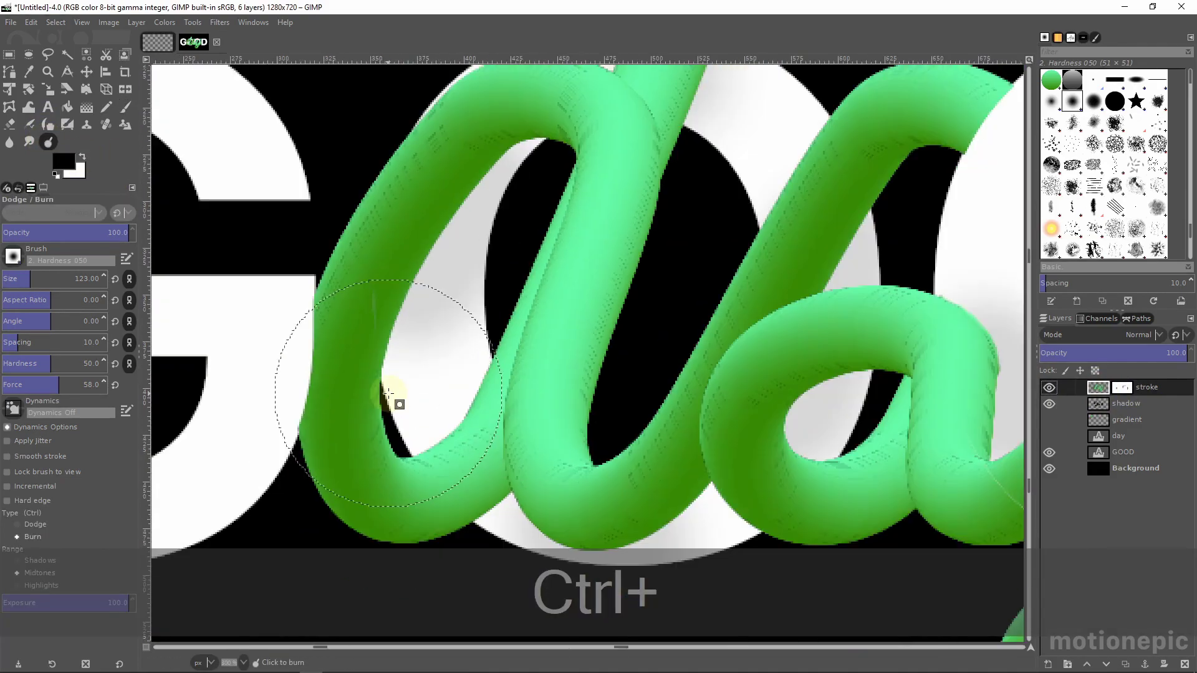
mouse_move(317, 355)
mouse_down()
mouse_move(315, 399)
mouse_move(314, 325)
mouse_move(316, 379)
mouse_move(334, 388)
mouse_up()
scroll(406, 374, down, 1)
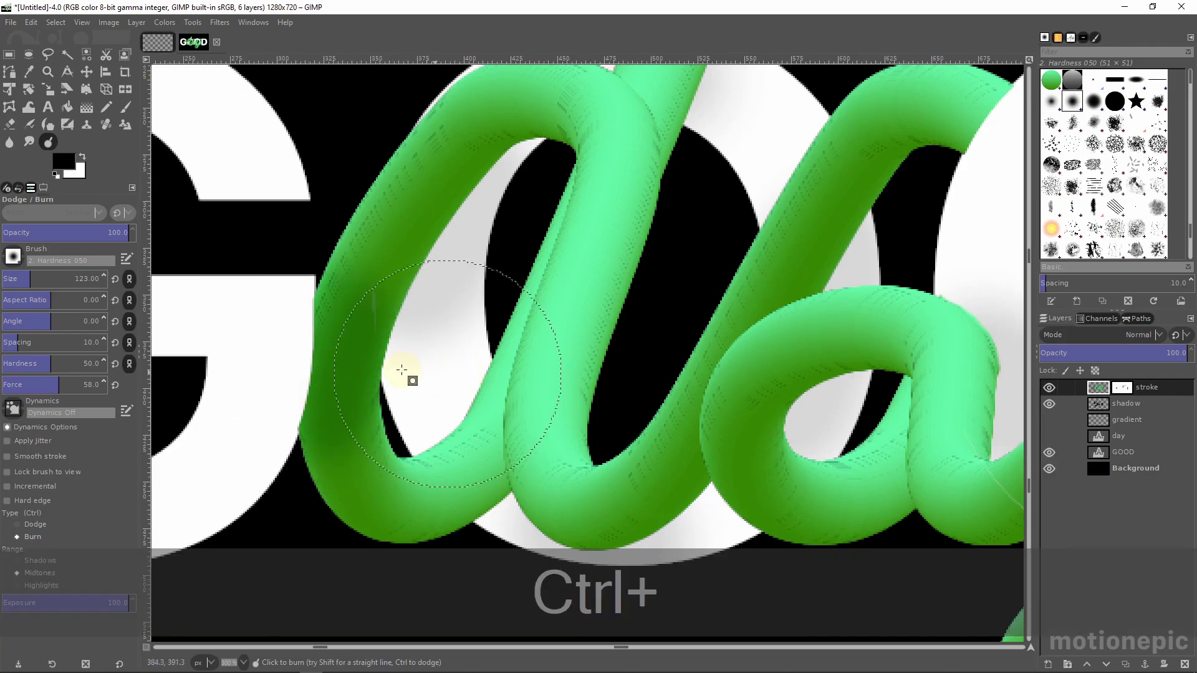
scroll(383, 300, up, 3)
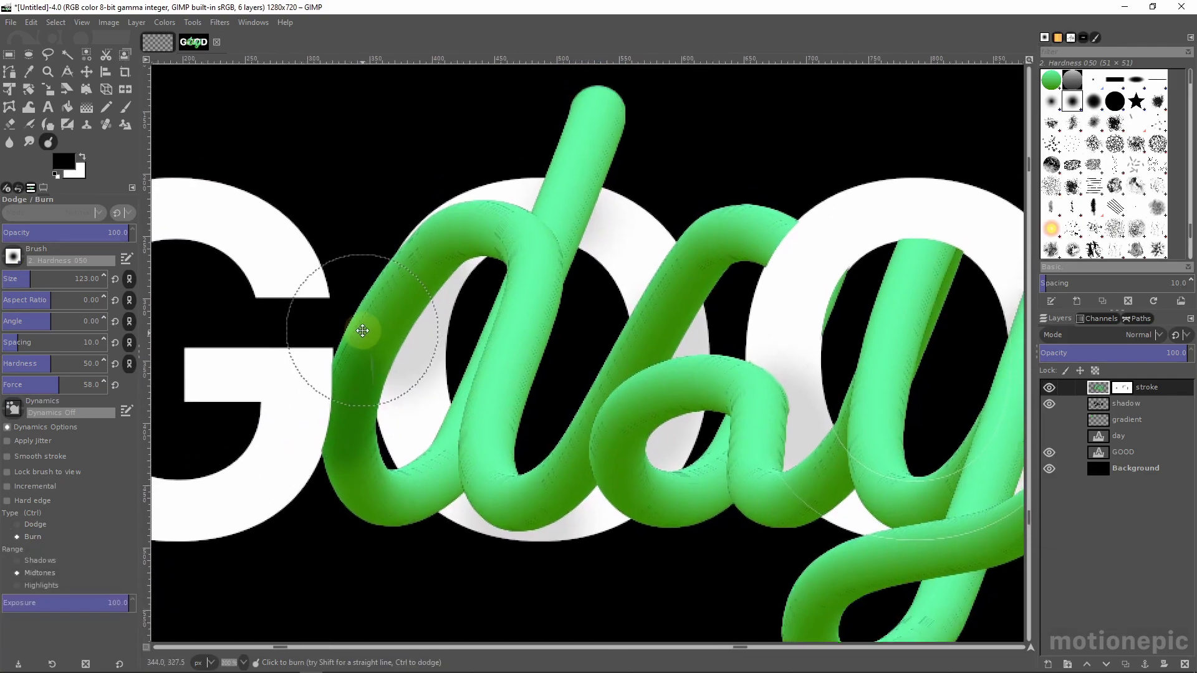
Step: Burn the end of the y's tail where it goes behind the D
drag(373, 361, 235, 320)
drag(572, 396, 480, 382)
drag(556, 355, 425, 342)
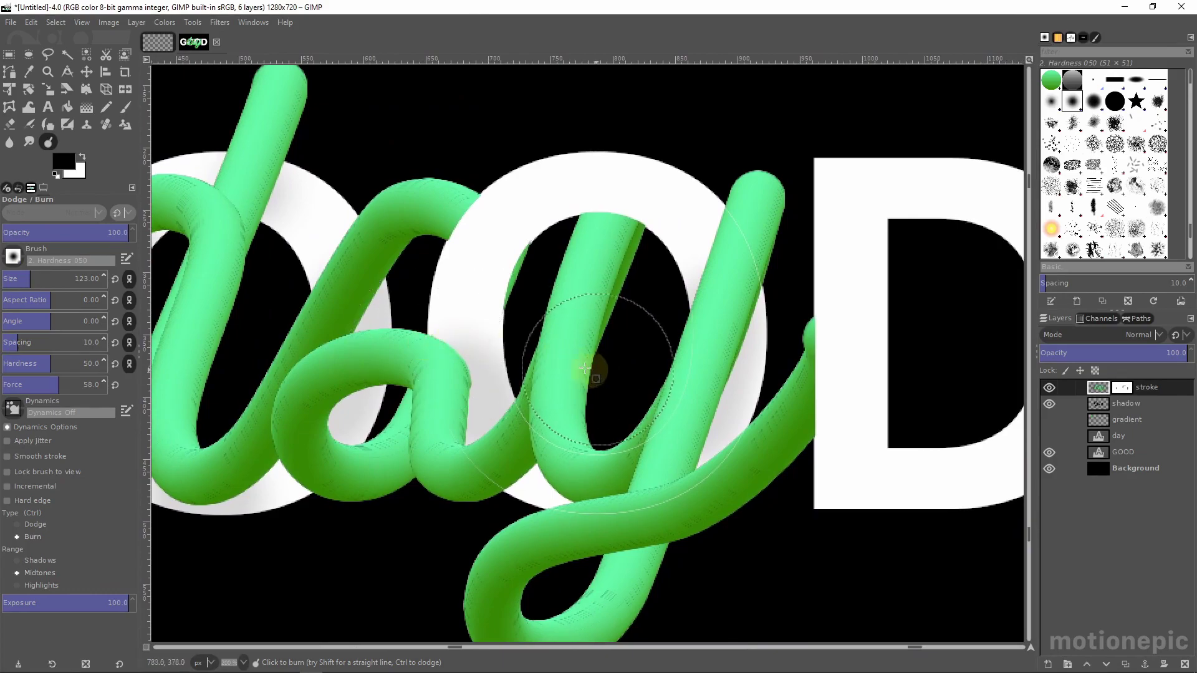
drag(593, 366, 489, 334)
drag(737, 361, 718, 344)
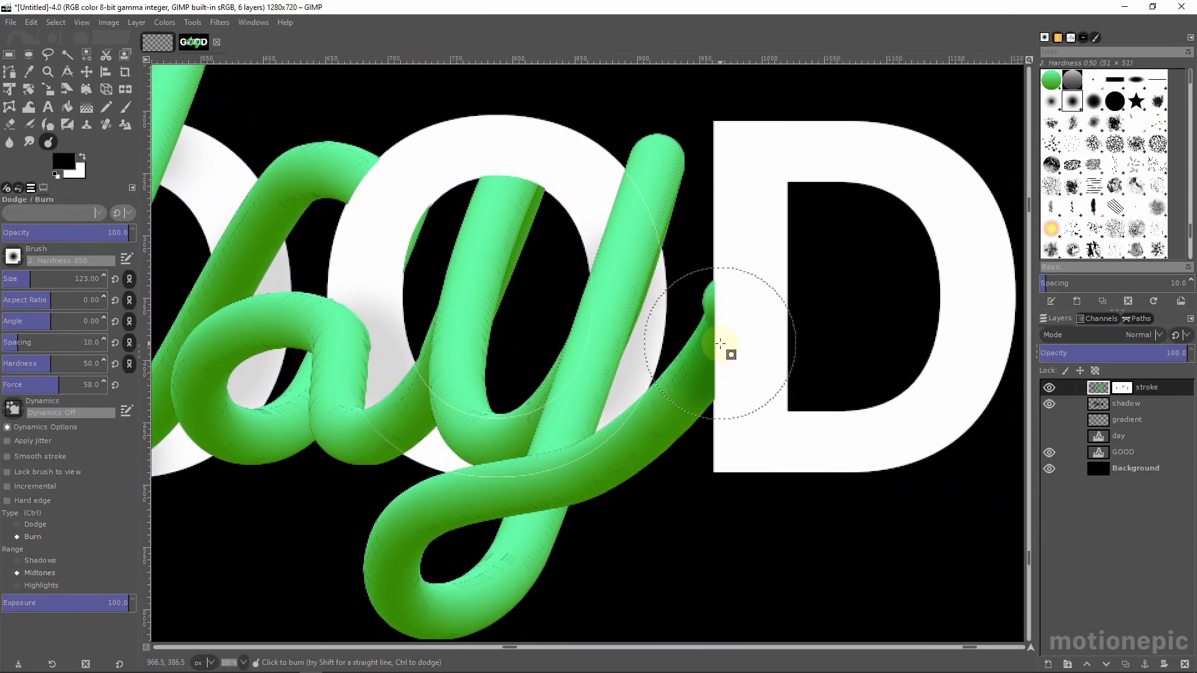
Step: Burn the end of the a's arch where it passes behind the second O, and view the whole composition
scroll(542, 462, left, 4)
scroll(546, 430, up, 3)
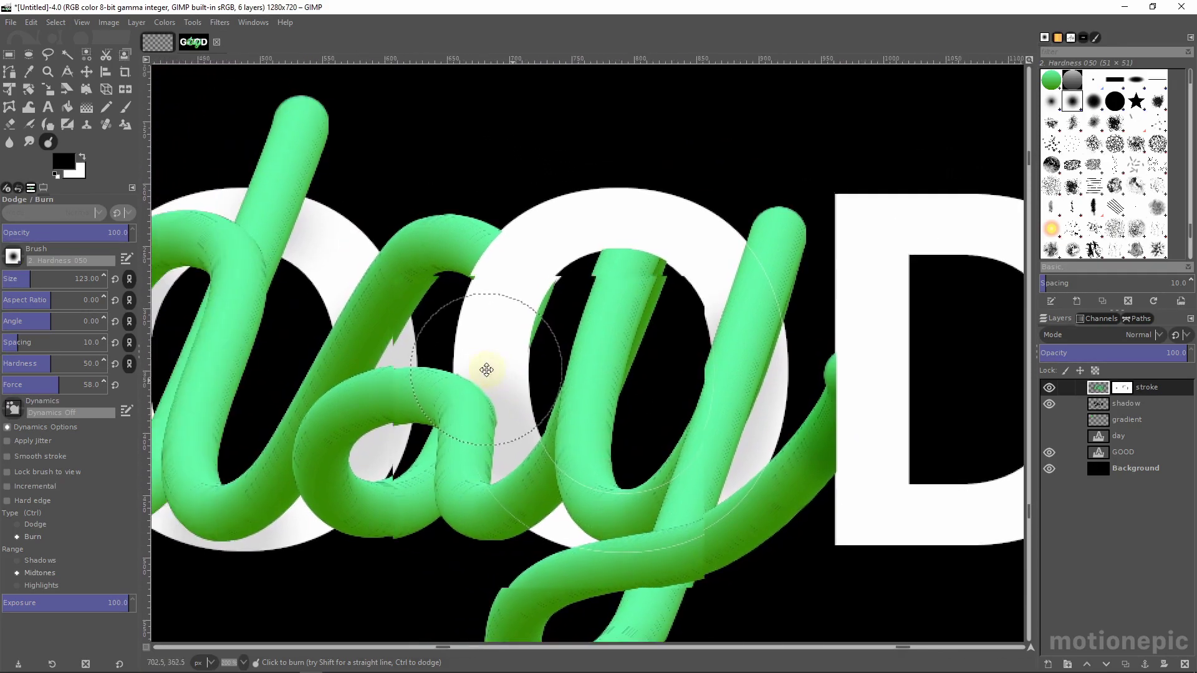
mouse_move(488, 267)
mouse_down()
mouse_move(485, 248)
mouse_move(499, 259)
mouse_up()
click(500, 432)
mouse_move(500, 433)
mouse_down()
mouse_move(535, 479)
mouse_move(559, 457)
mouse_move(650, 440)
mouse_up()
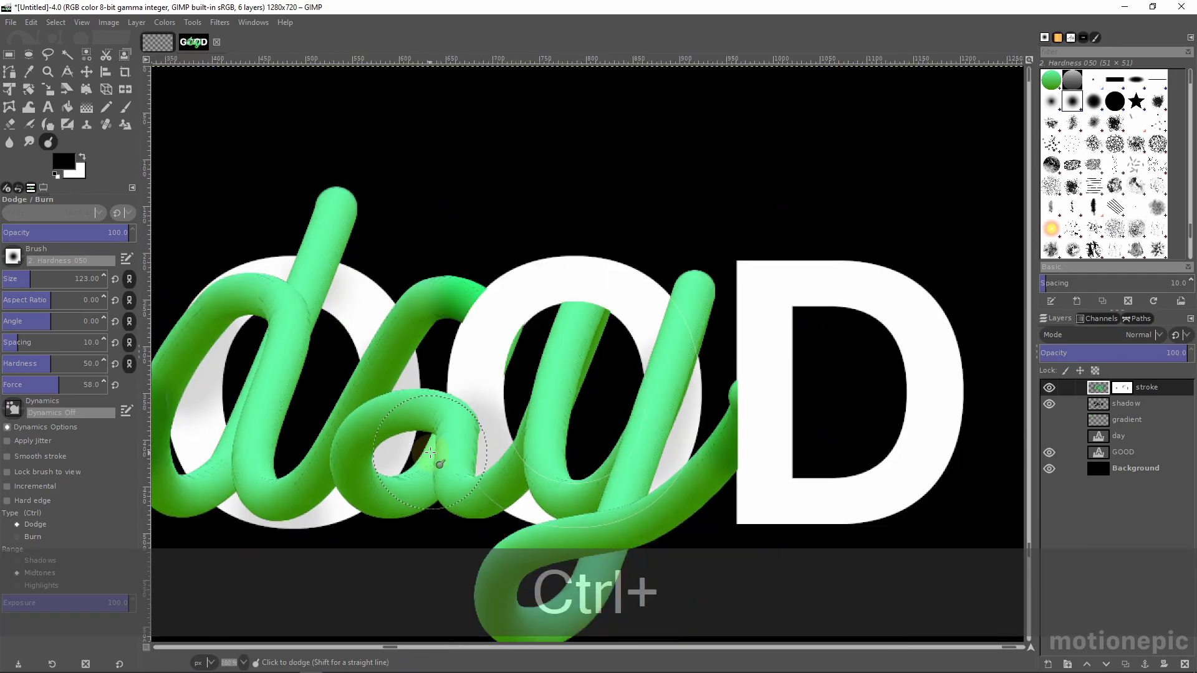
ctrl+click(361, 438)
ctrl+scroll(360, 438, down, 4)
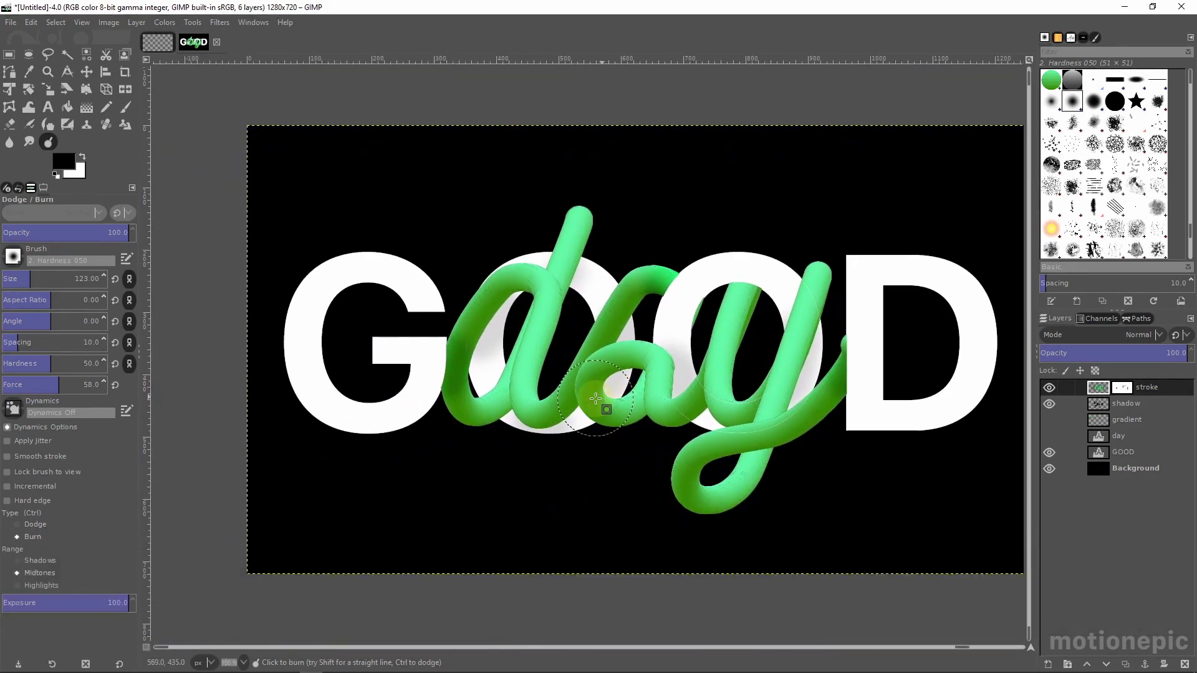
ctrl+scroll(595, 398, down, 1)
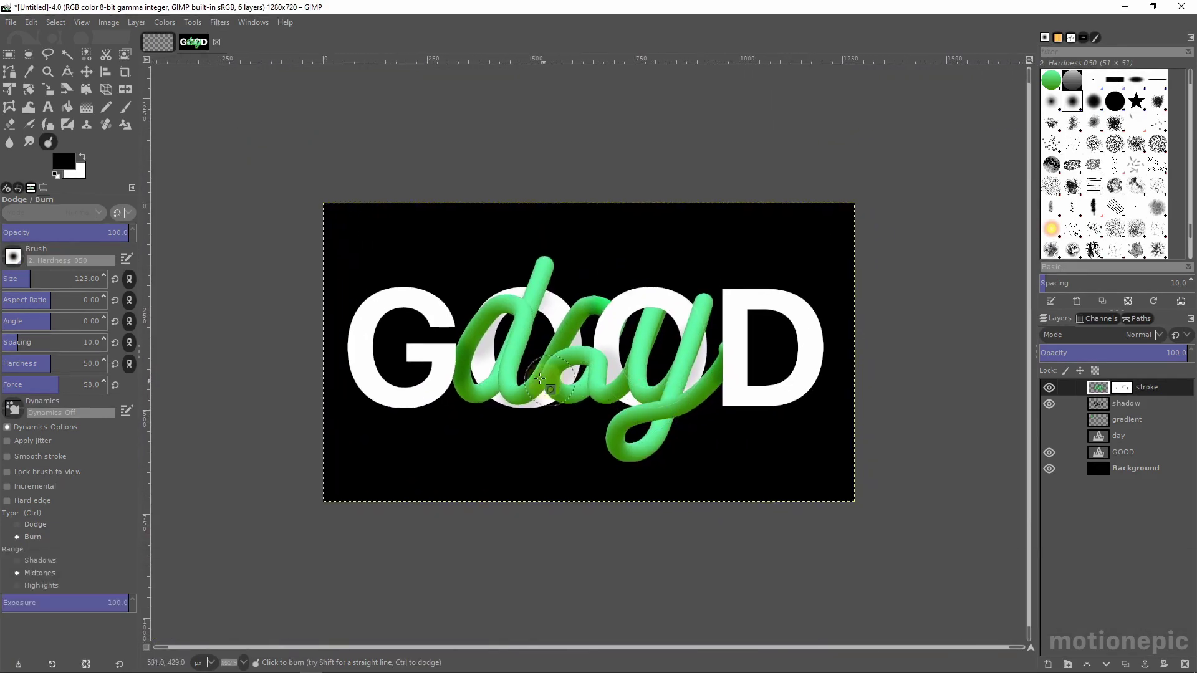